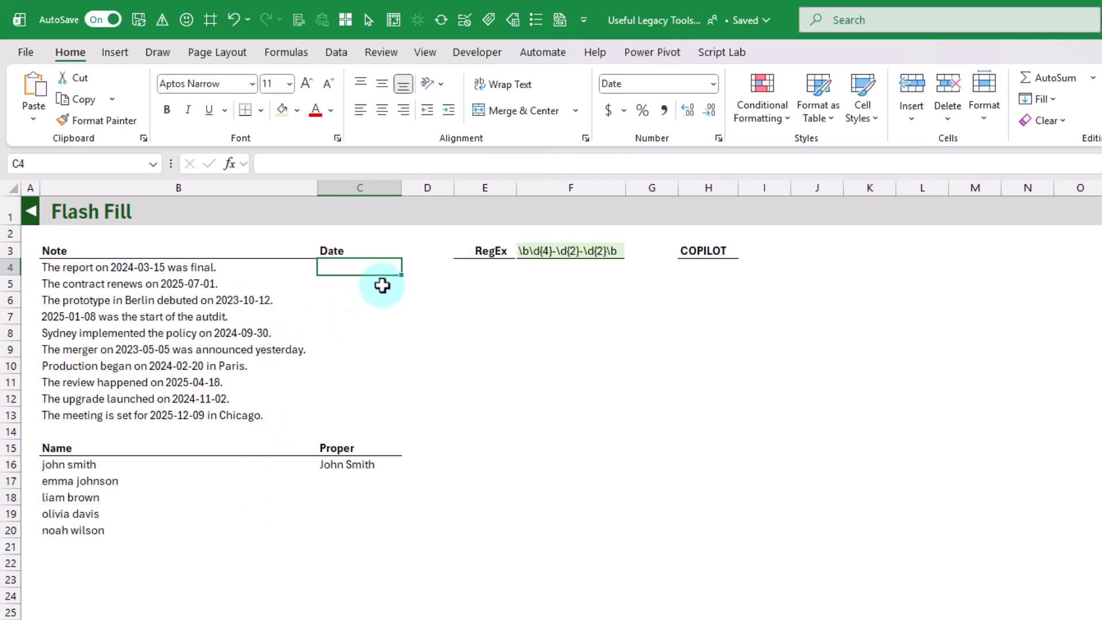
# Step: Enter 2024-03-15 in C4 as the example and Flash Fill the remaining dates in the Date column from the notes
pyautogui.write('2024-03-15')
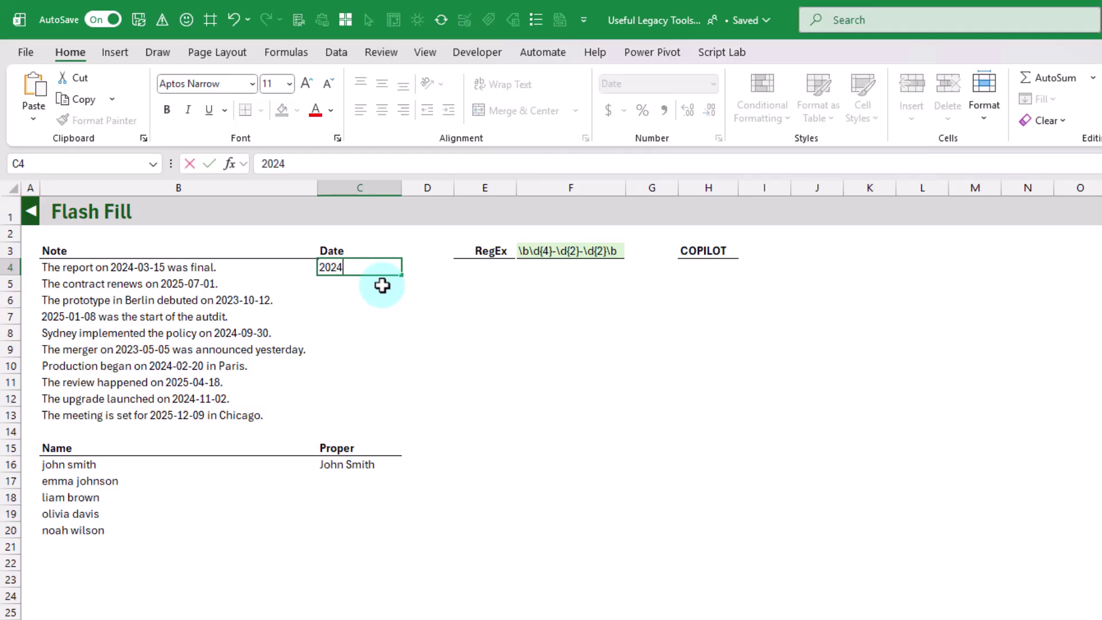
pyautogui.press('Return')
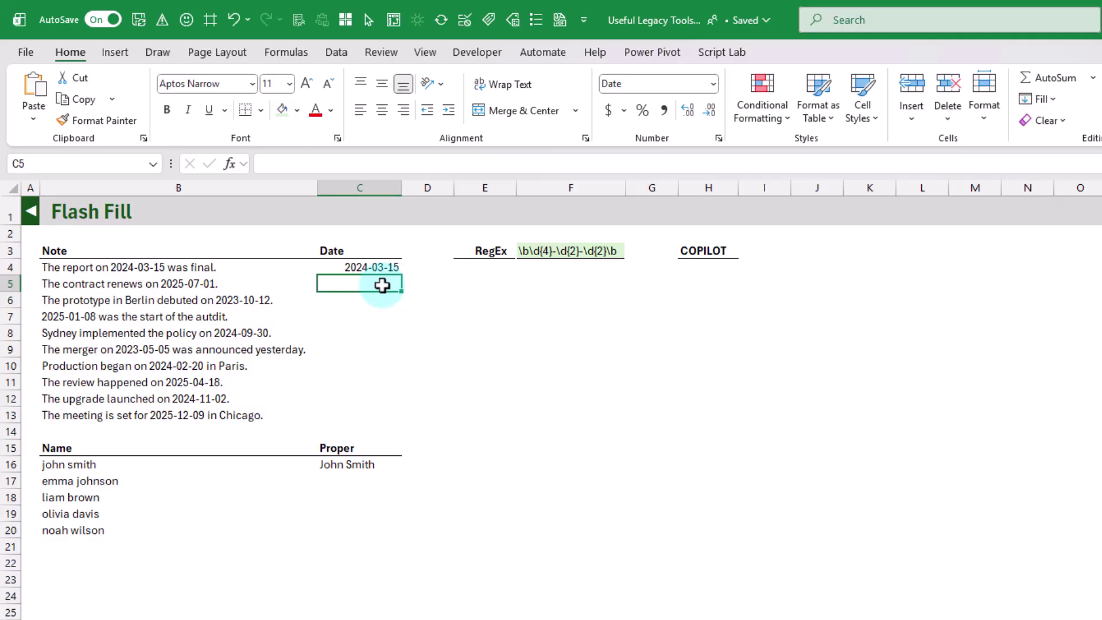
pyautogui.click(342, 49)
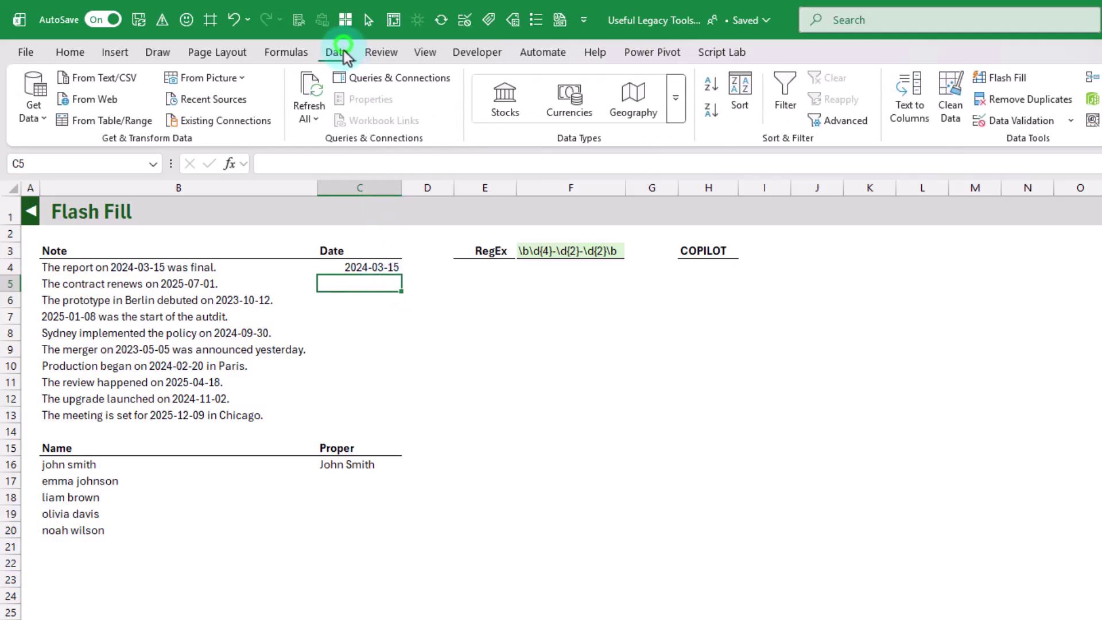
pyautogui.click(1007, 77)
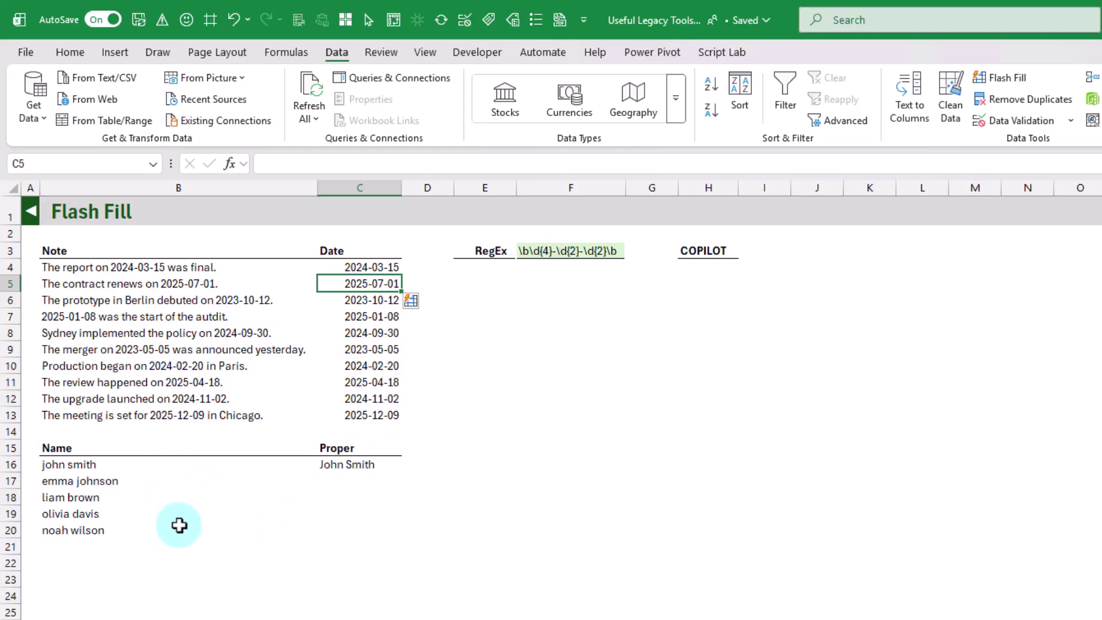
# Step: Flash Fill the Proper column from C17 with the properly capitalized names, following the example in C16
pyautogui.click(361, 465)
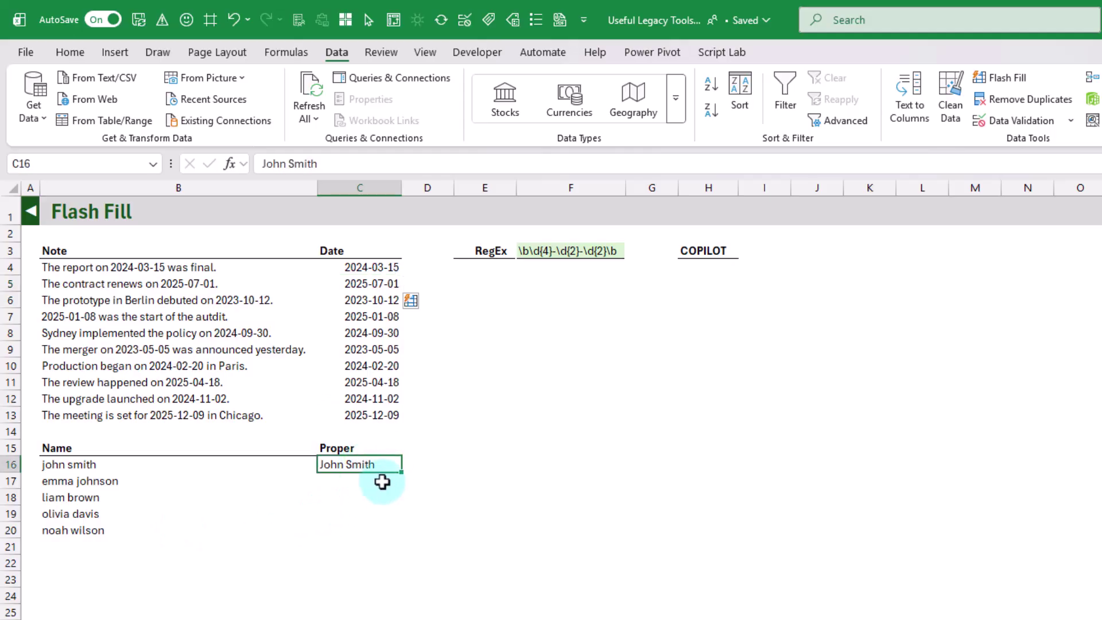
pyautogui.click(367, 479)
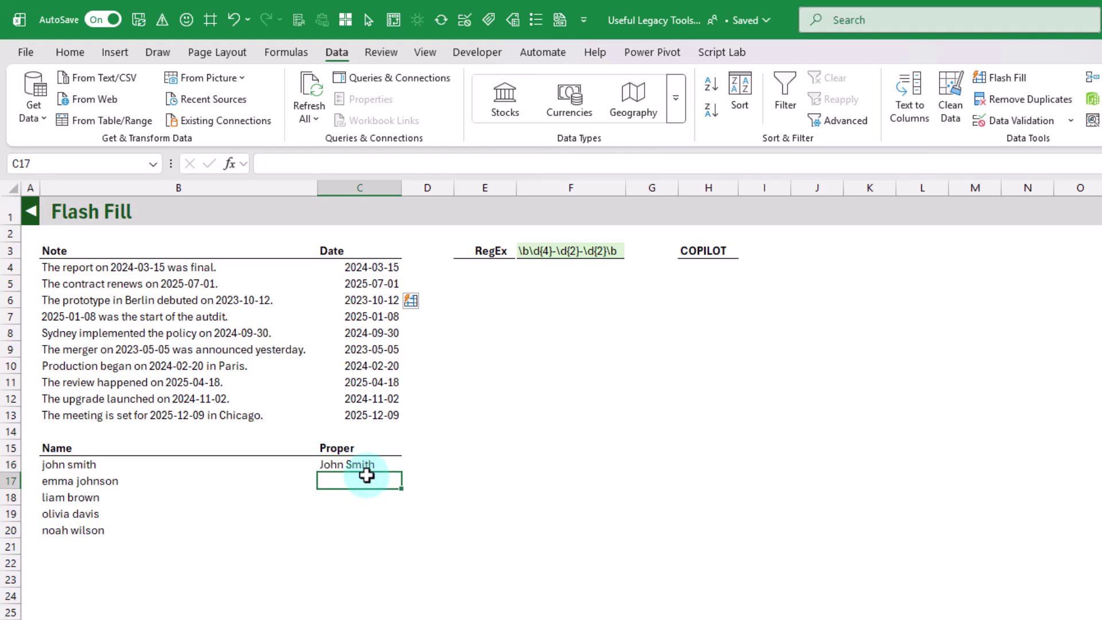
pyautogui.hotkey('ctrl', 'e')
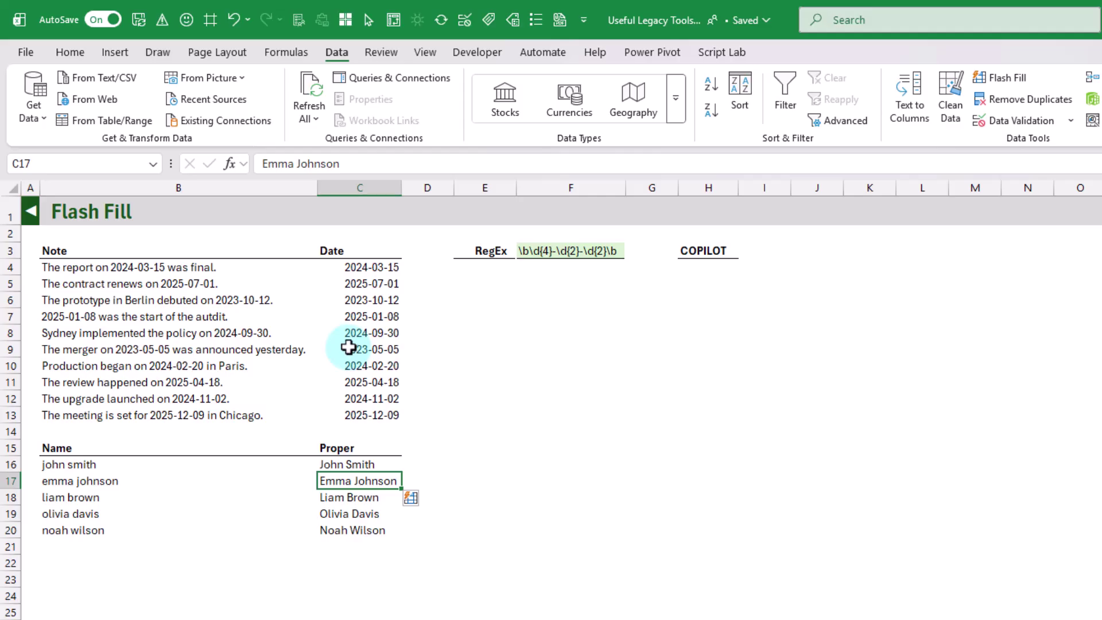
# Step: Extract the dates from the notes in F4 with =REGEXEXTRACT(B4:B13,F3), using the regex pattern in F3
pyautogui.click(534, 269)
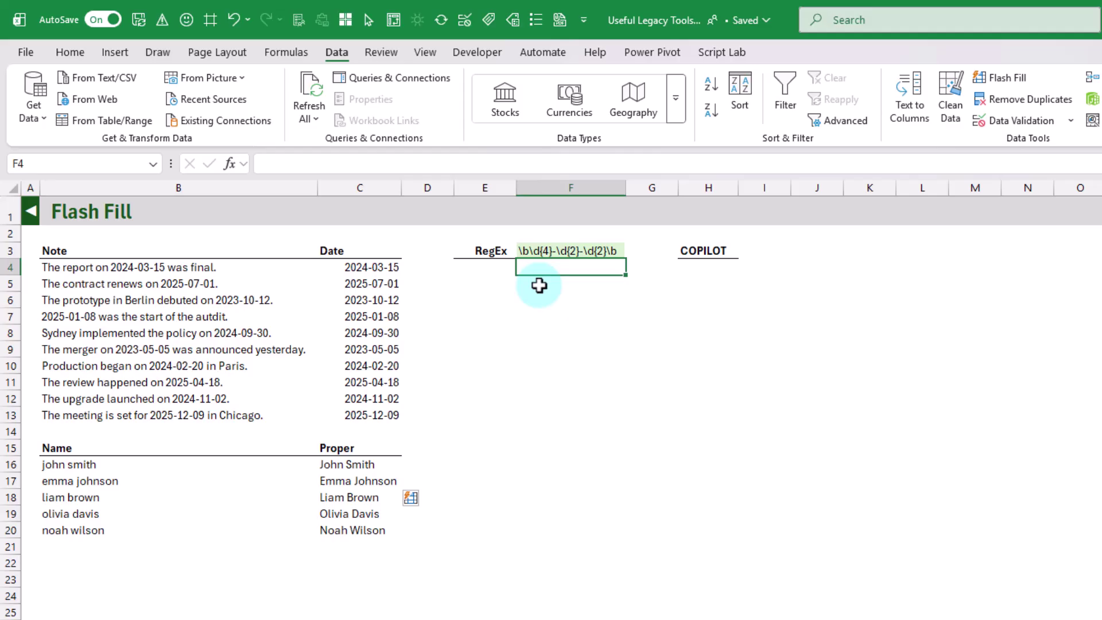
pyautogui.click(576, 251)
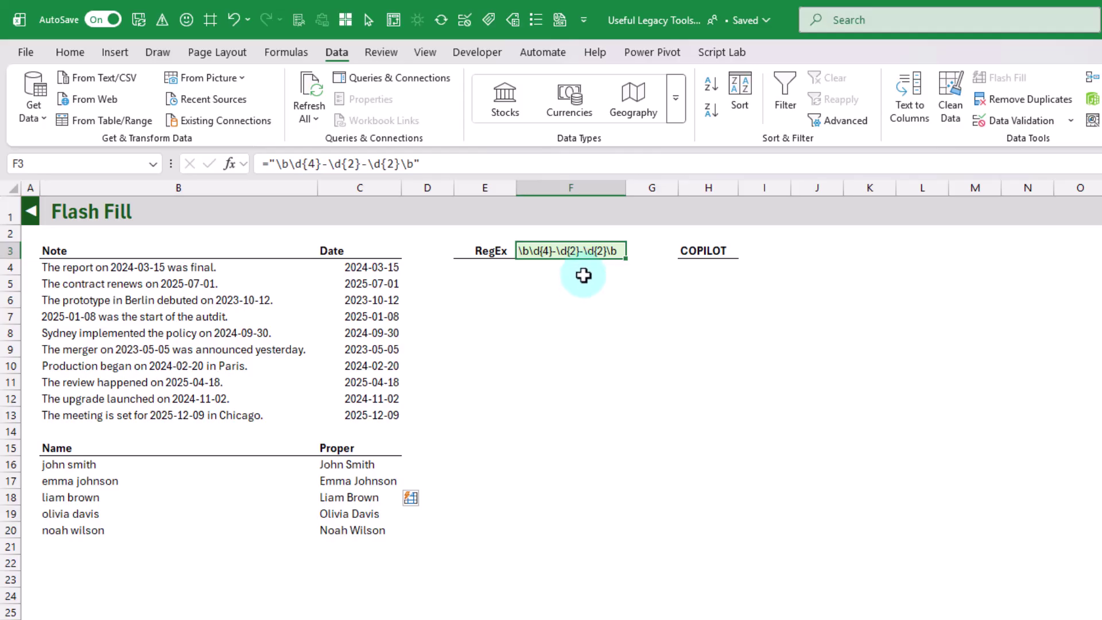
pyautogui.click(583, 268)
pyautogui.write('=re')
pyautogui.press('Down')
pyautogui.press('Down')
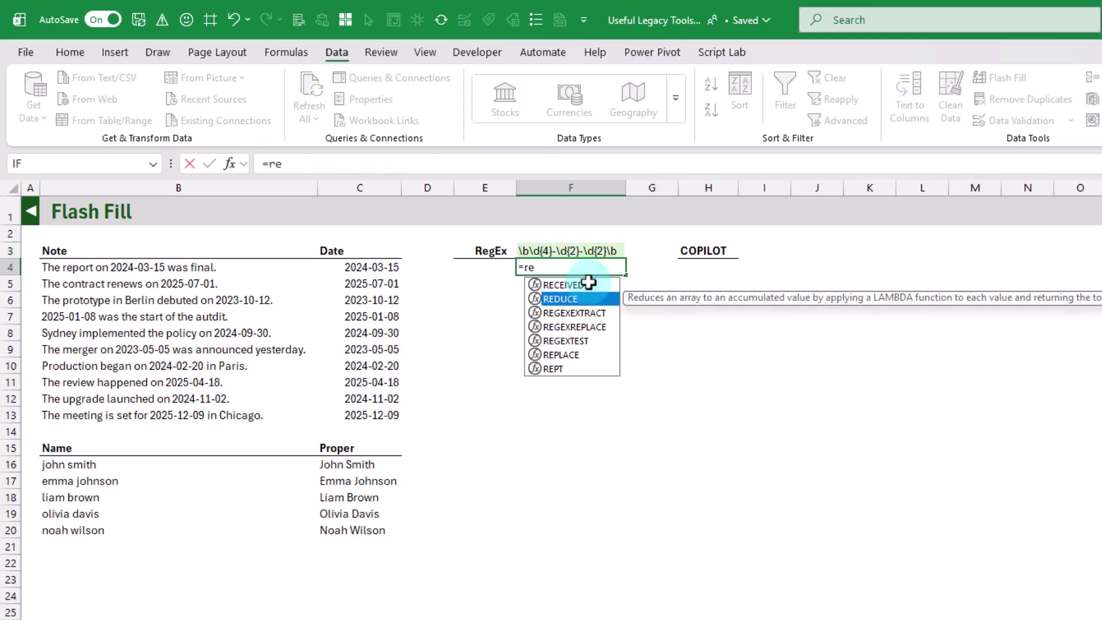
pyautogui.press('Tab')
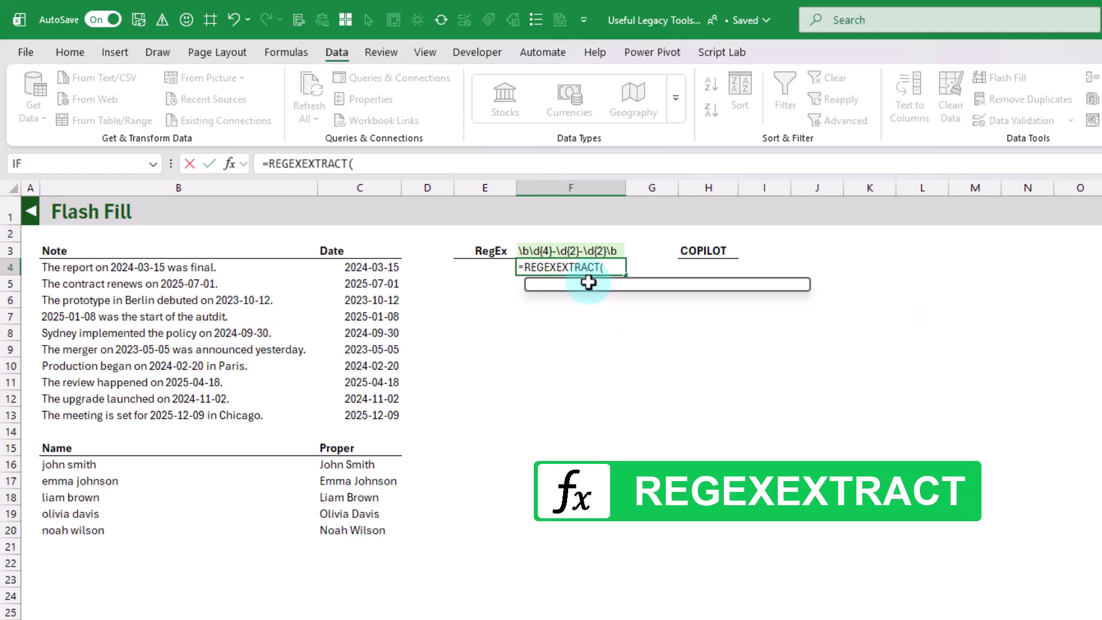
pyautogui.moveTo(212, 268); pyautogui.dragTo(222, 414)
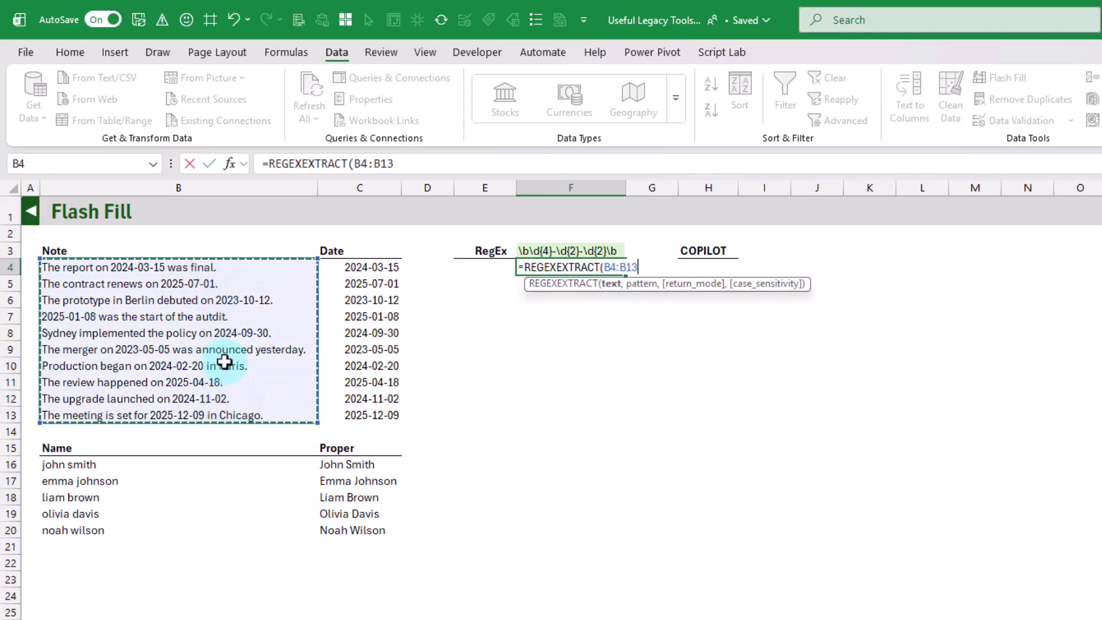
pyautogui.write(',')
pyautogui.click(566, 250)
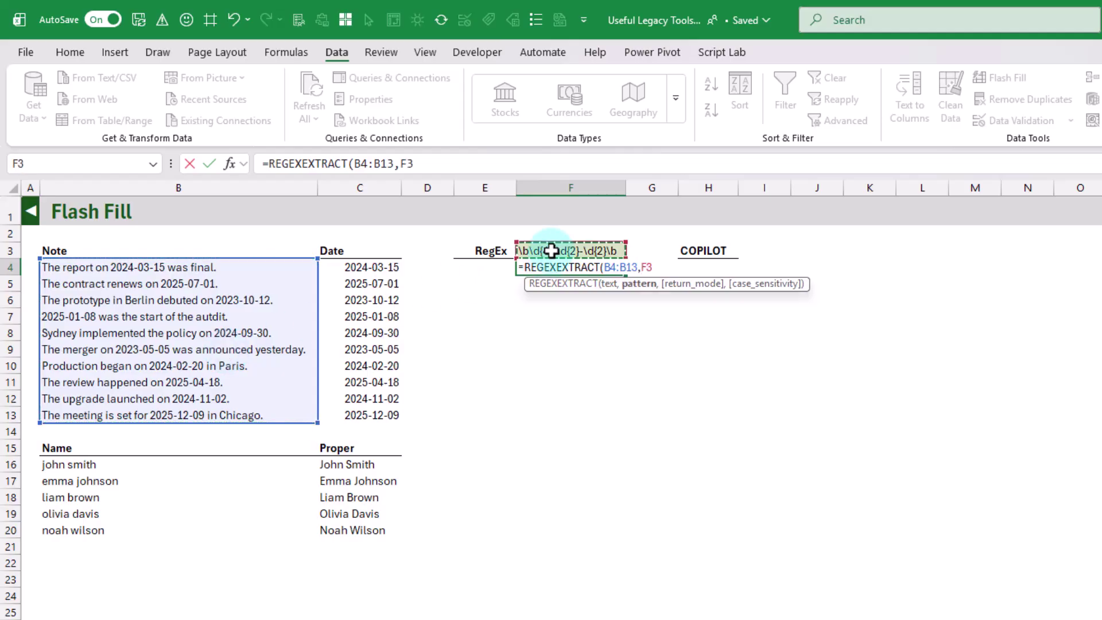
pyautogui.press('Return')
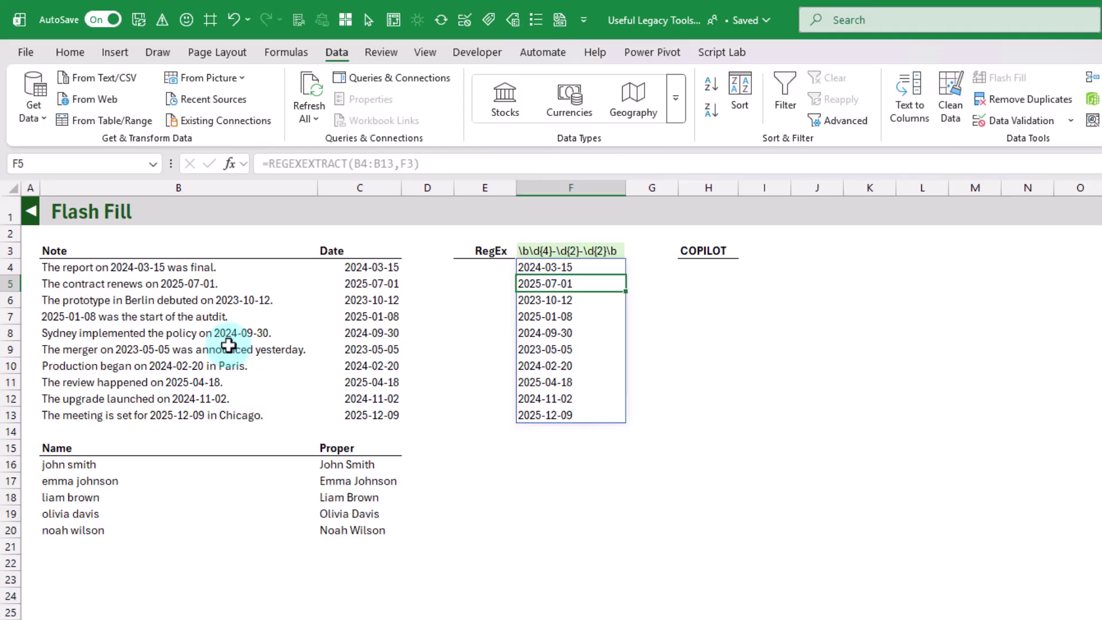
# Step: Rewrite the date in the Berlin prototype note in B6 as "12th of Oct 2023" and check the regex result in F6
pyautogui.click(212, 301)
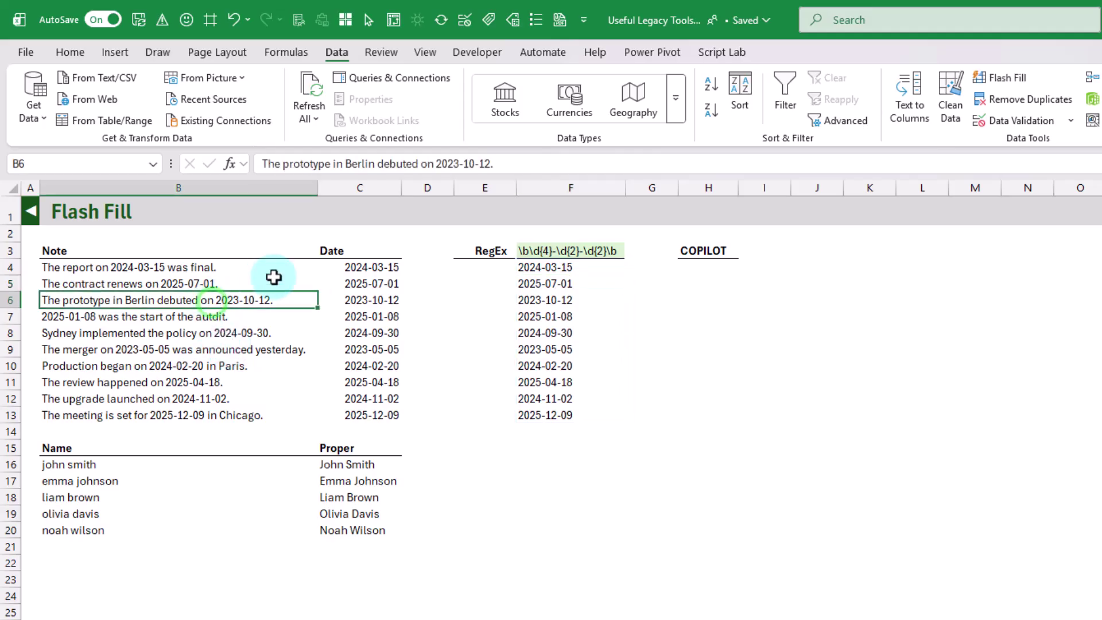
pyautogui.moveTo(436, 163); pyautogui.dragTo(494, 163)
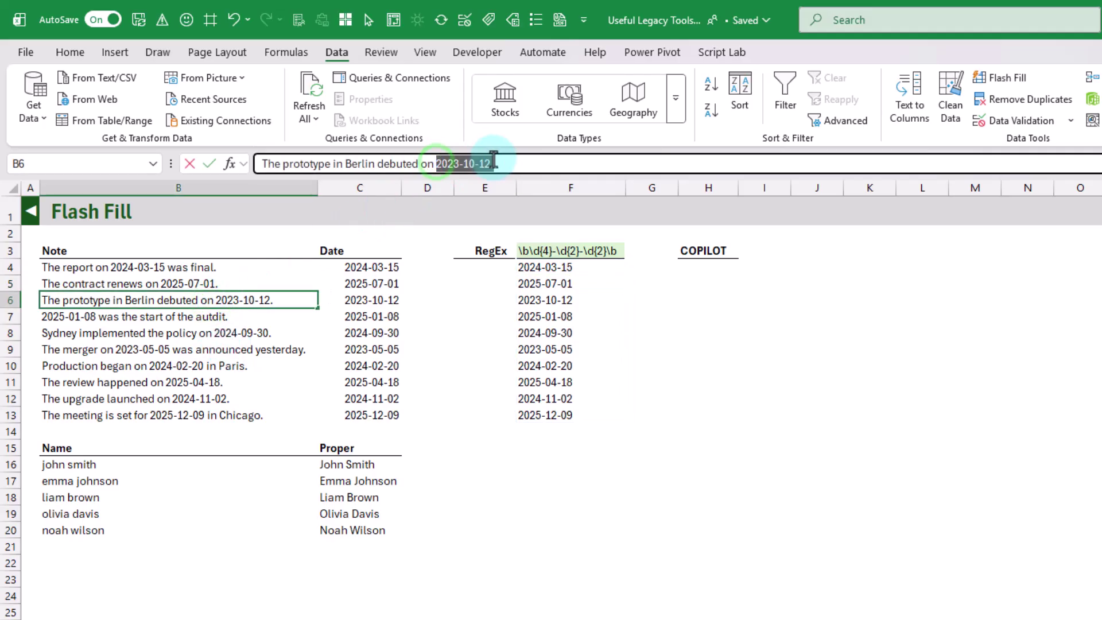
pyautogui.write('12th of')
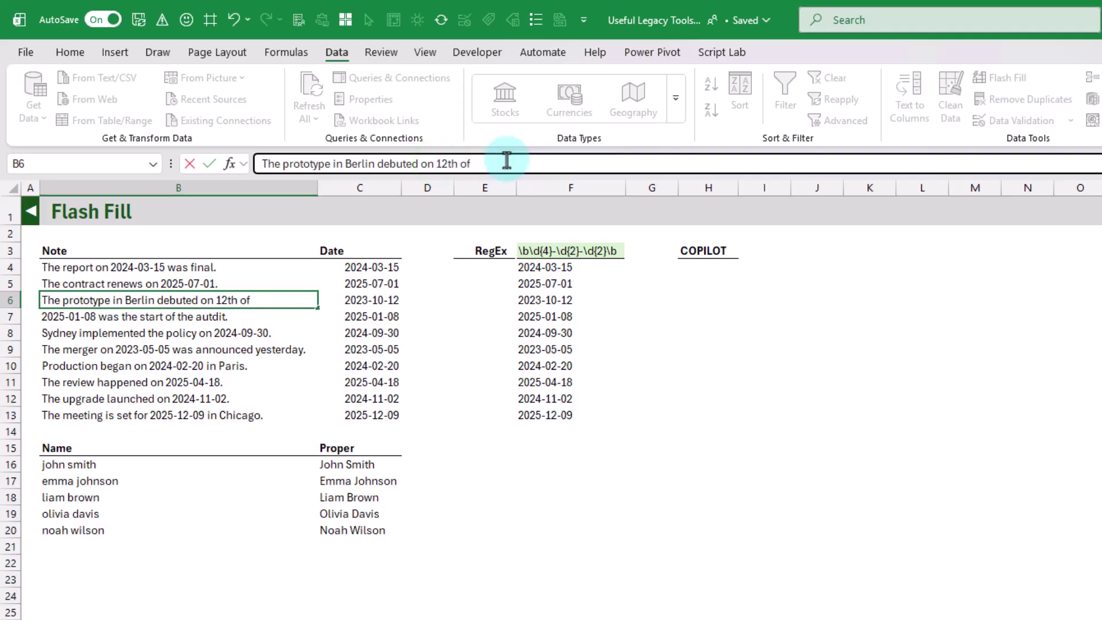
pyautogui.write(' Oct 2023')
pyautogui.press('Return')
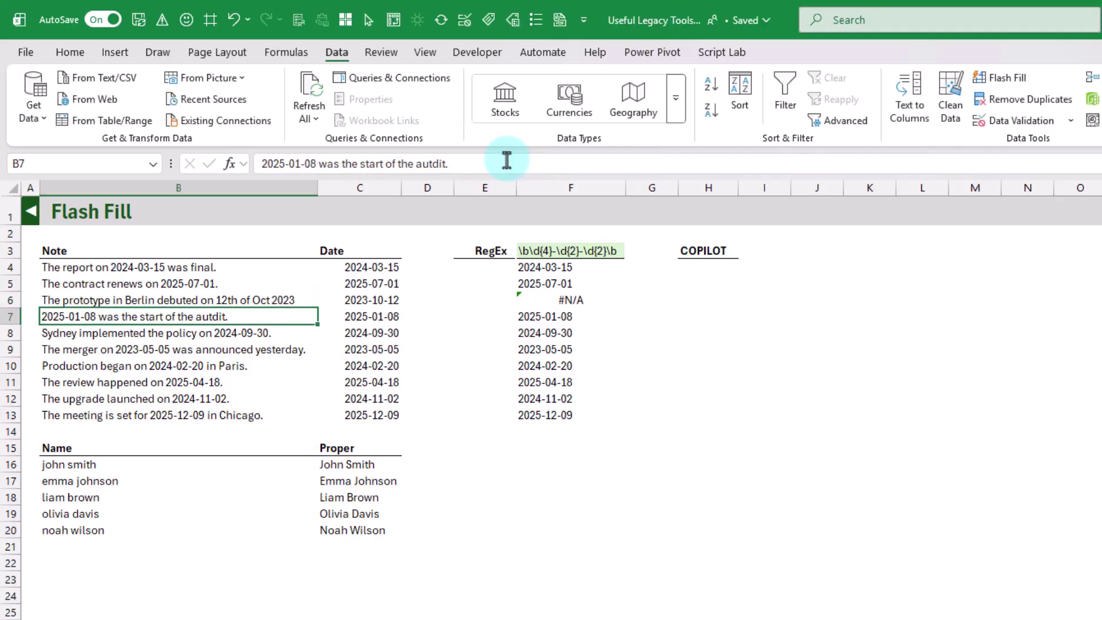
pyautogui.click(528, 248)
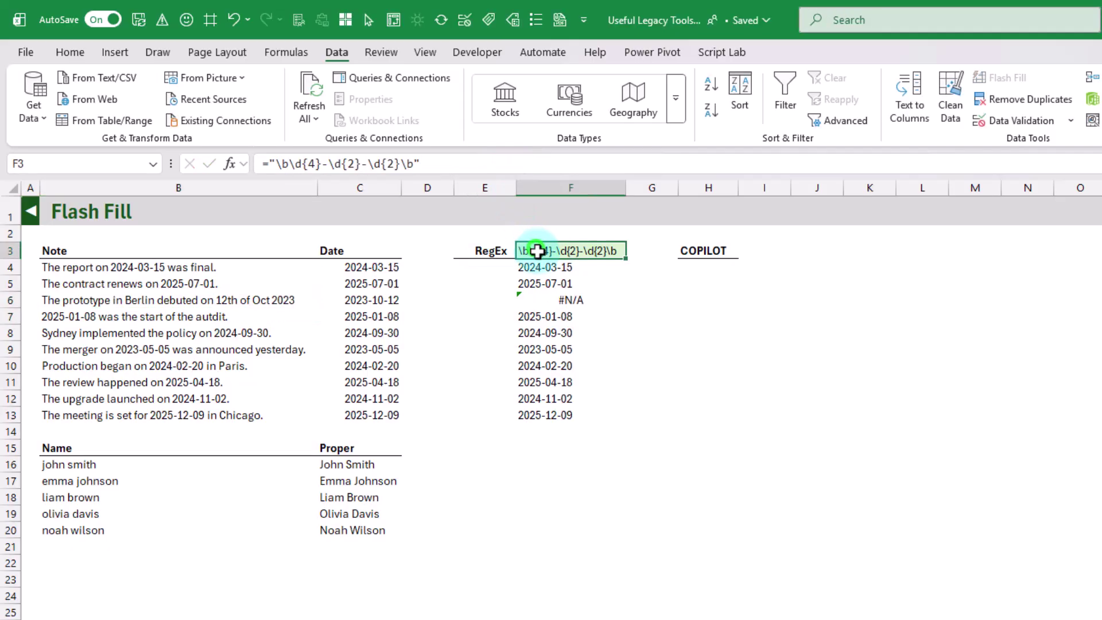
pyautogui.click(551, 298)
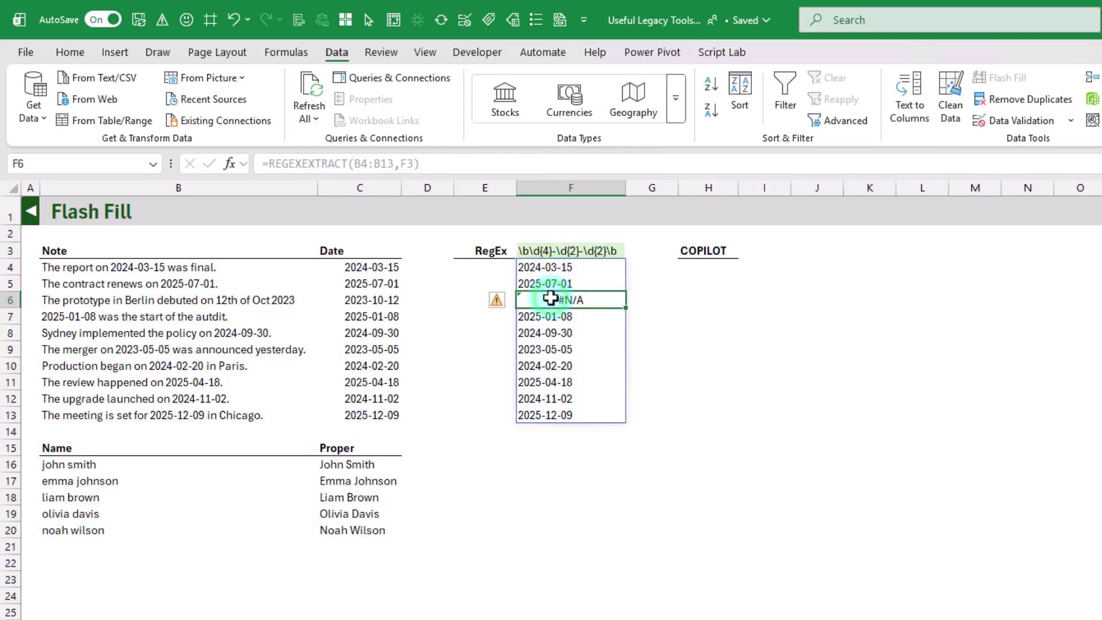
# Step: Enter =COPILOT("give me all the dates",B4:B13) in H4 and check its result for the Berlin prototype note
pyautogui.click(692, 266)
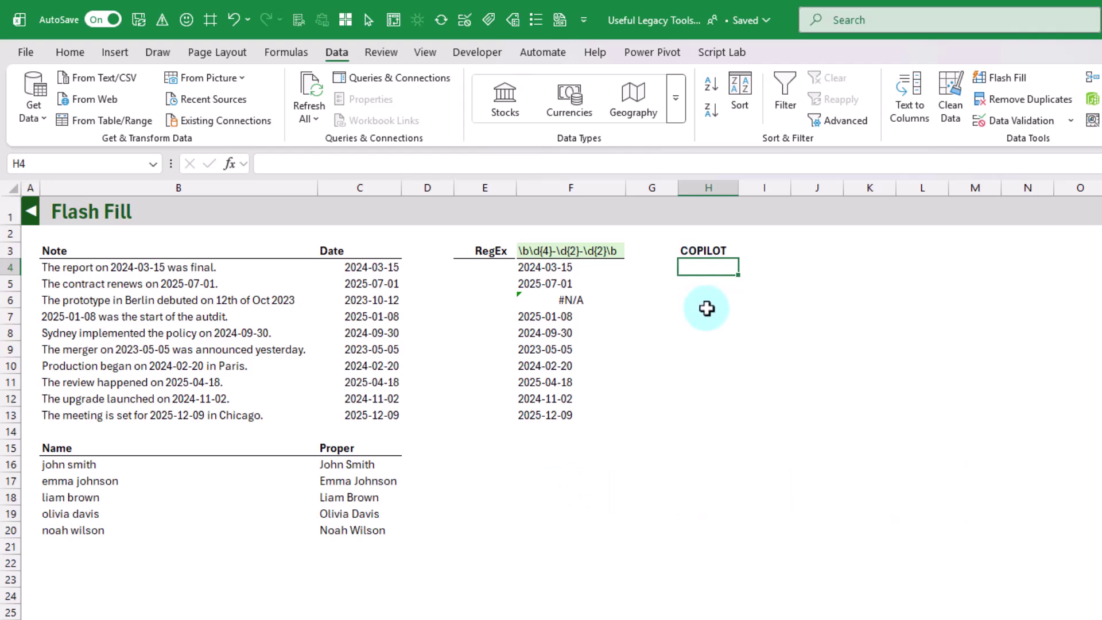
pyautogui.write('=cop')
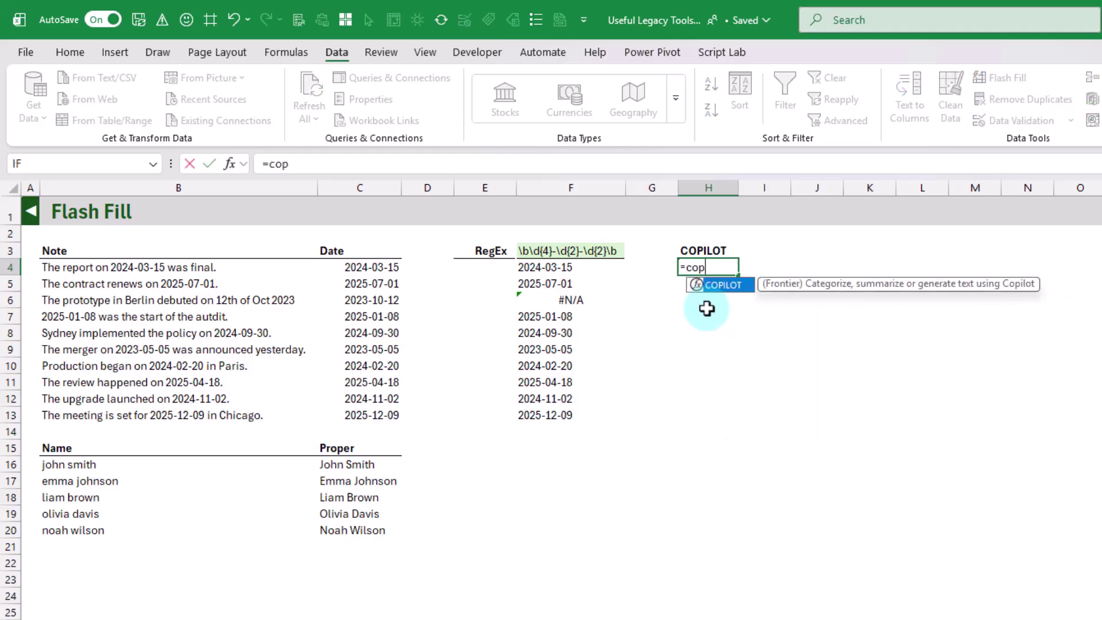
pyautogui.press('Tab')
pyautogui.write('"')
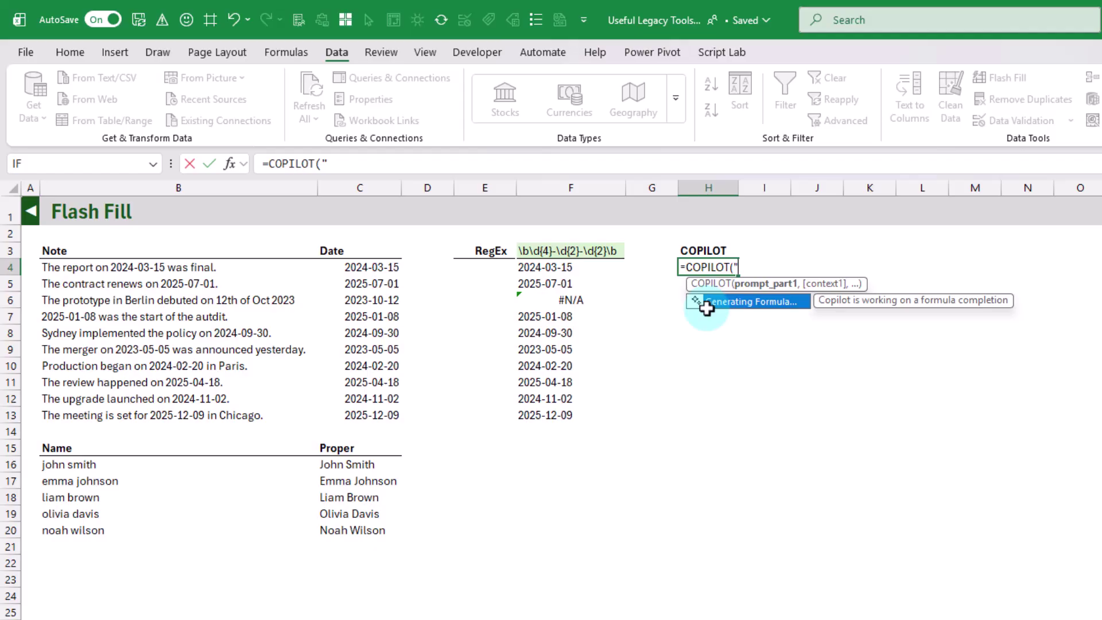
pyautogui.write('give mea')
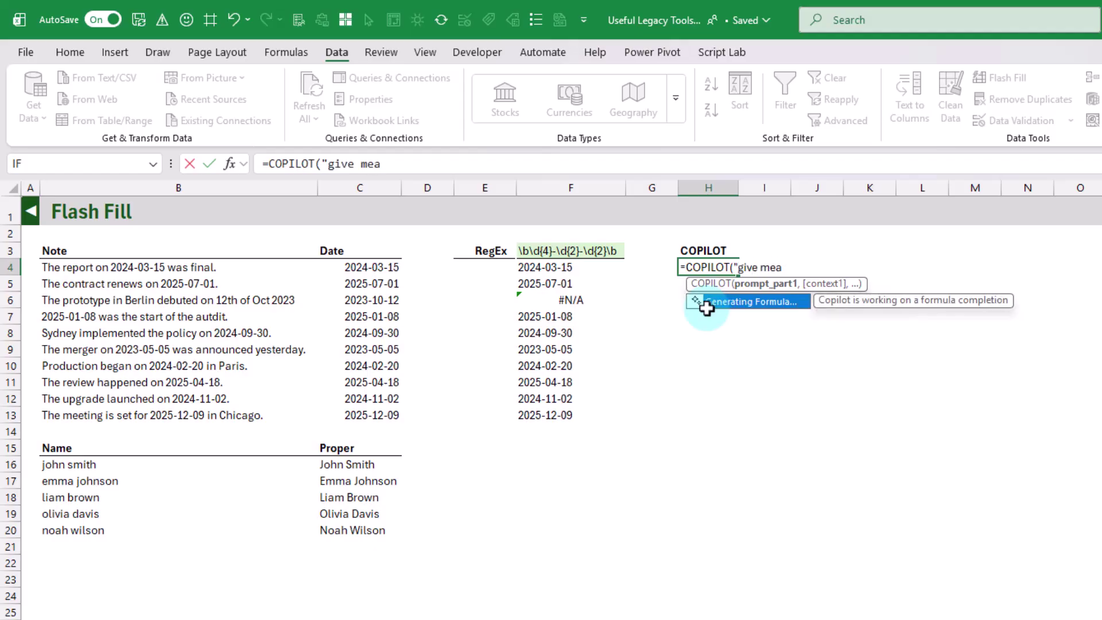
pyautogui.press('BackSpace')
pyautogui.write('all the dates",')
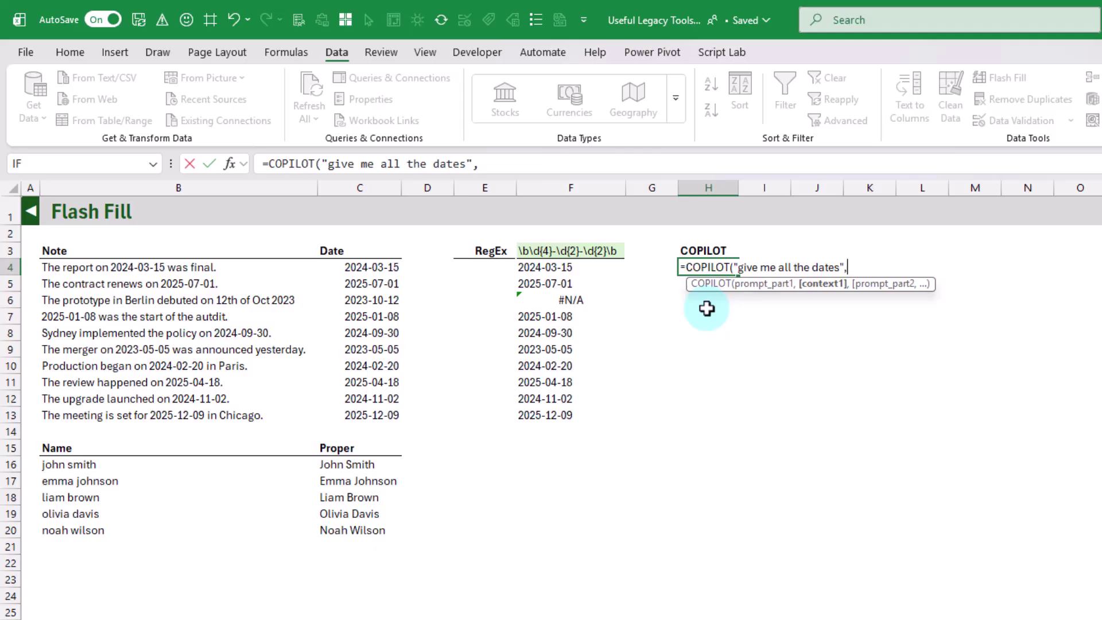
pyautogui.moveTo(252, 270); pyautogui.dragTo(252, 420)
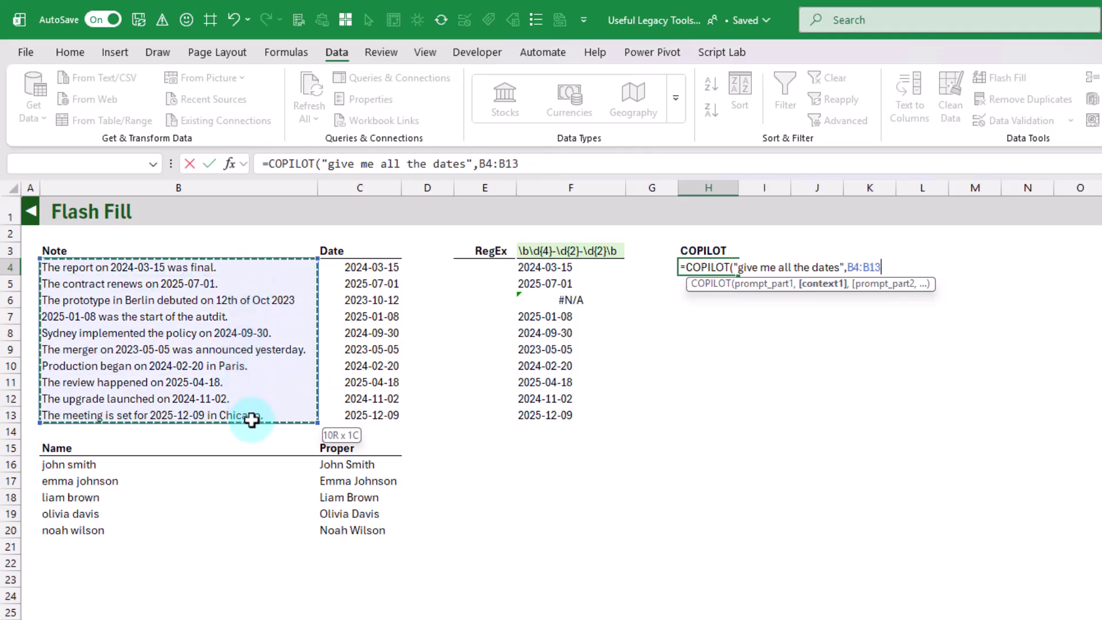
pyautogui.press('Return')
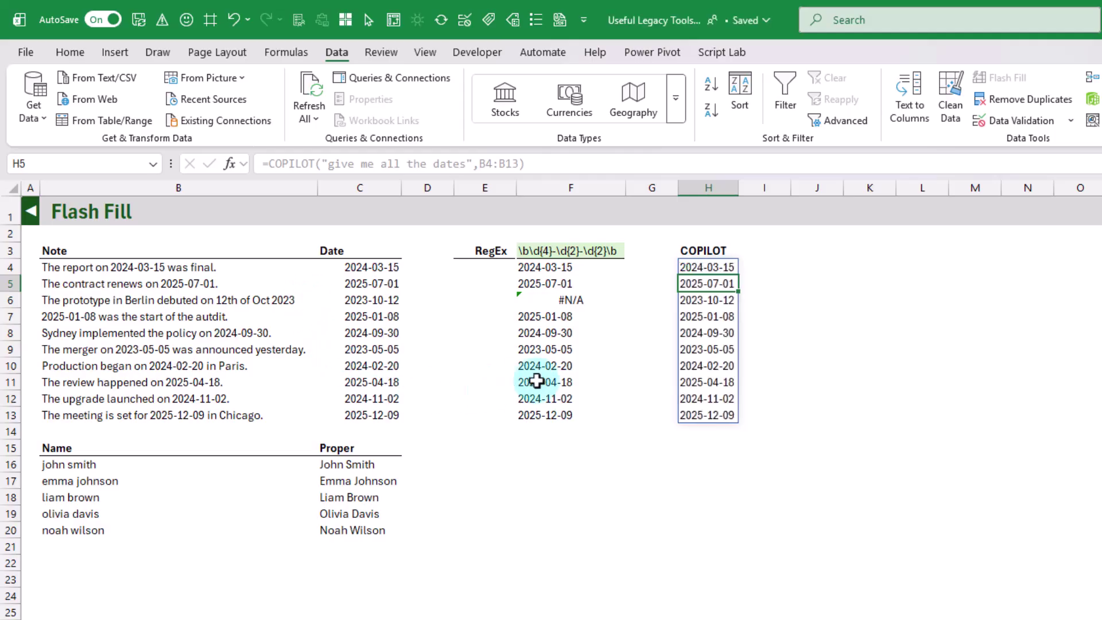
pyautogui.click(710, 303)
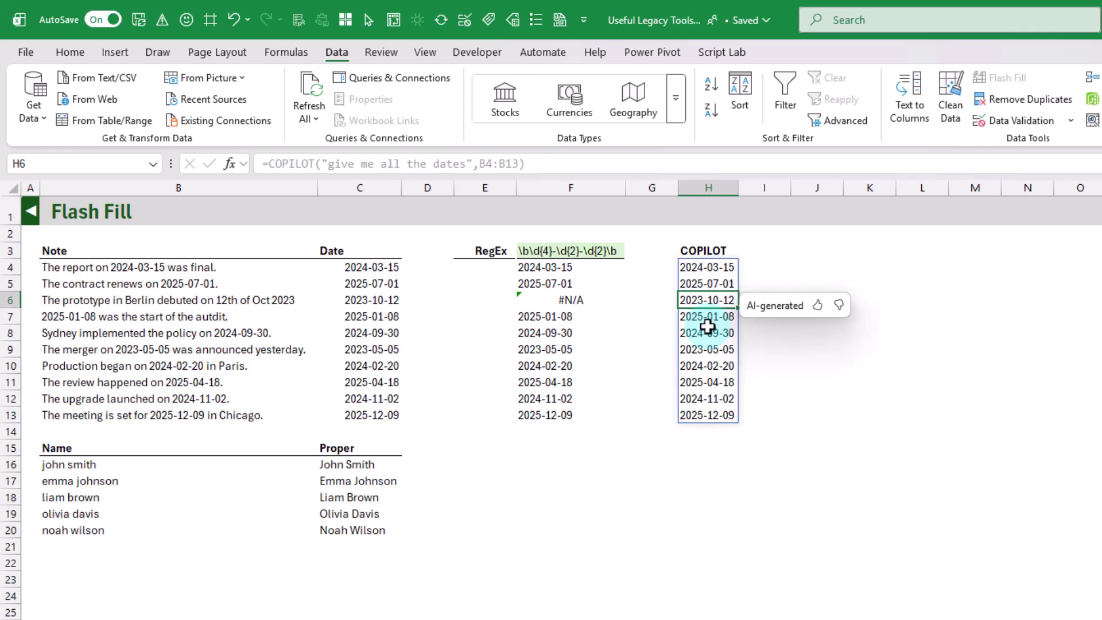
pyautogui.click(191, 301)
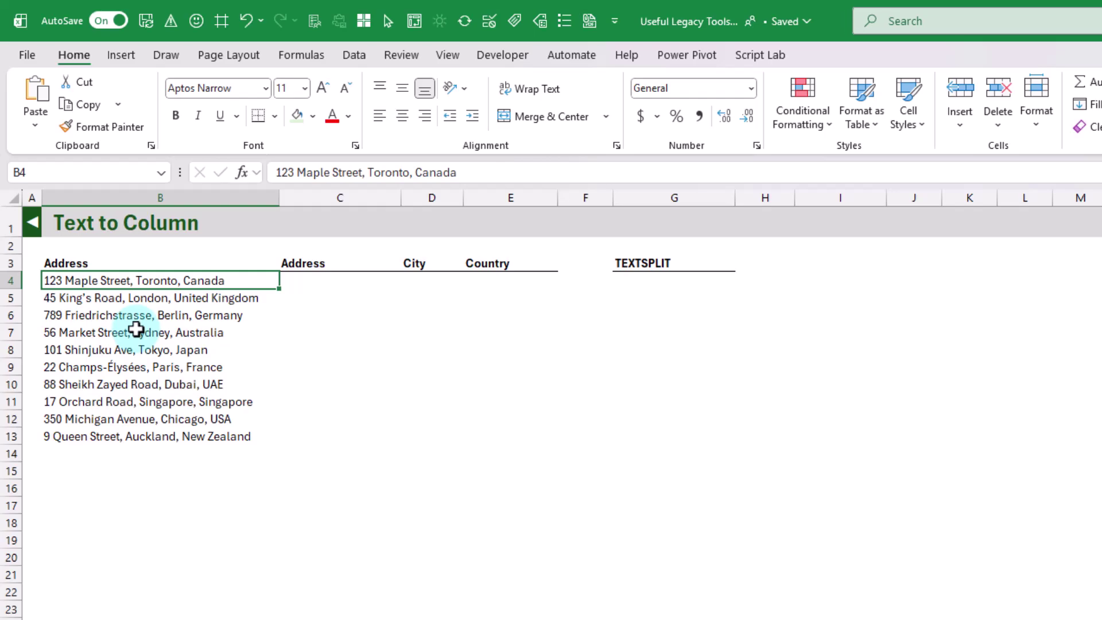
pyautogui.click(344, 280)
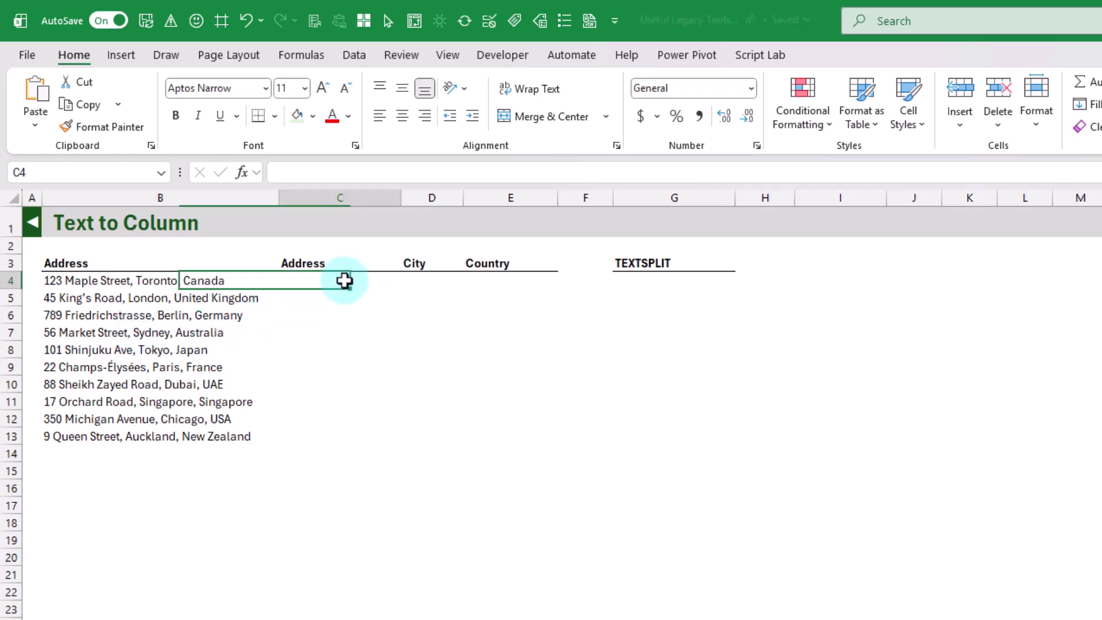
pyautogui.click(428, 280)
pyautogui.click(488, 275)
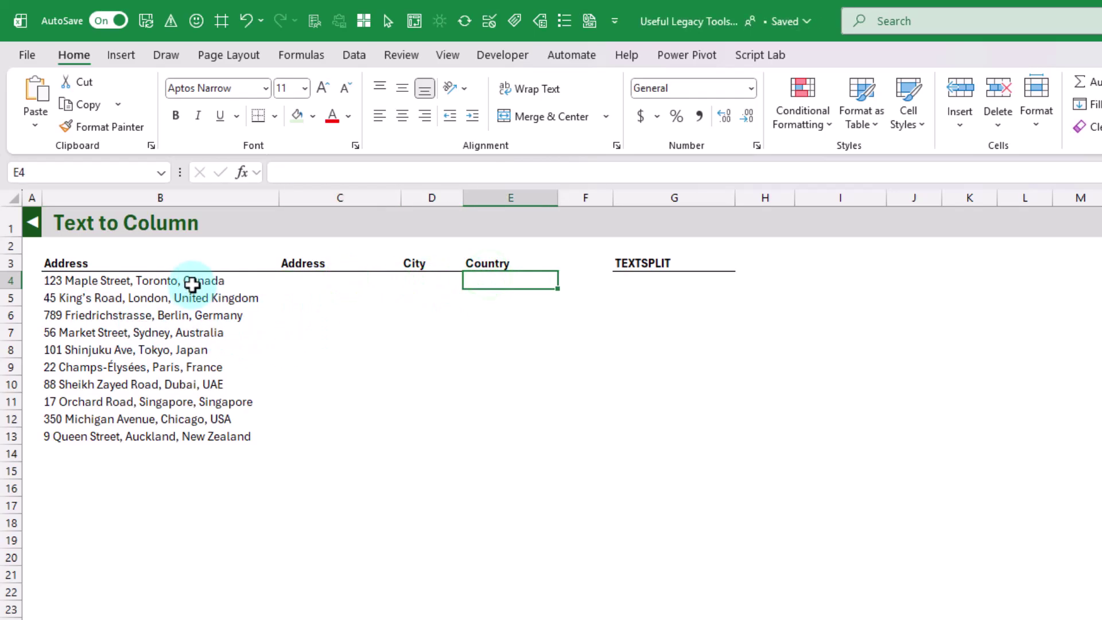
# Step: Start Text to Columns on the addresses in B4:B13, treating them as delimited data separated by commas
pyautogui.moveTo(190, 280); pyautogui.dragTo(174, 439)
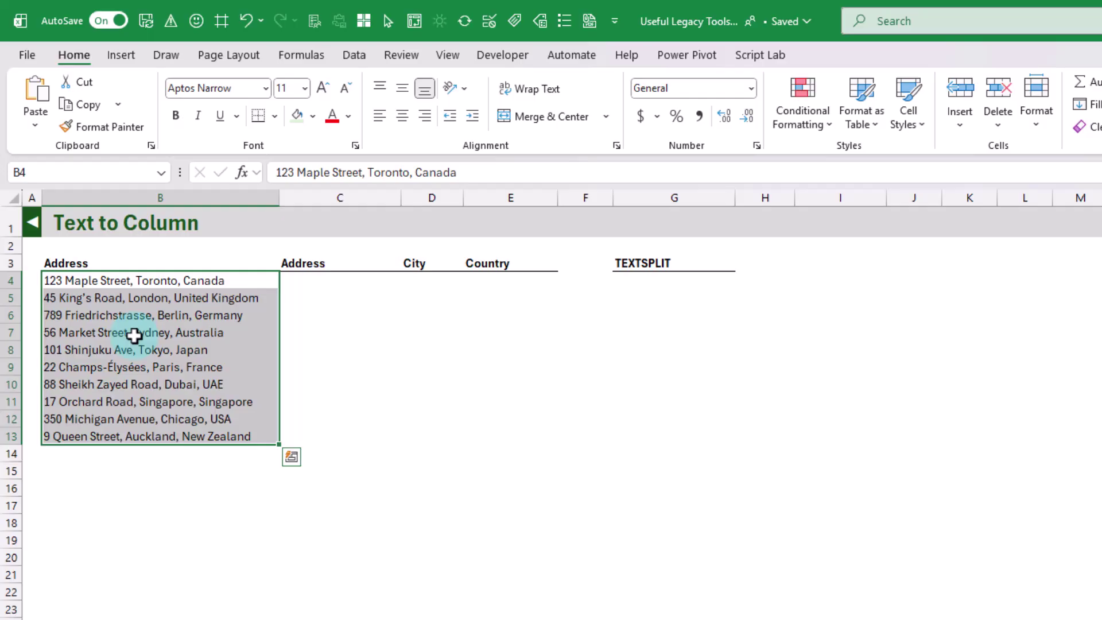
pyautogui.click(362, 58)
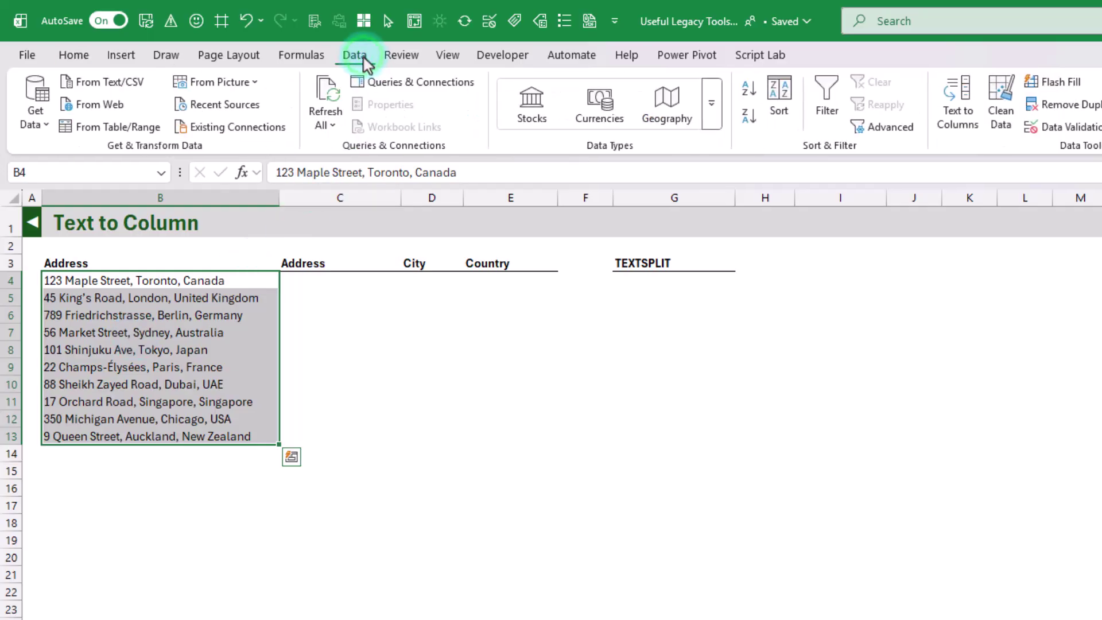
pyautogui.click(956, 128)
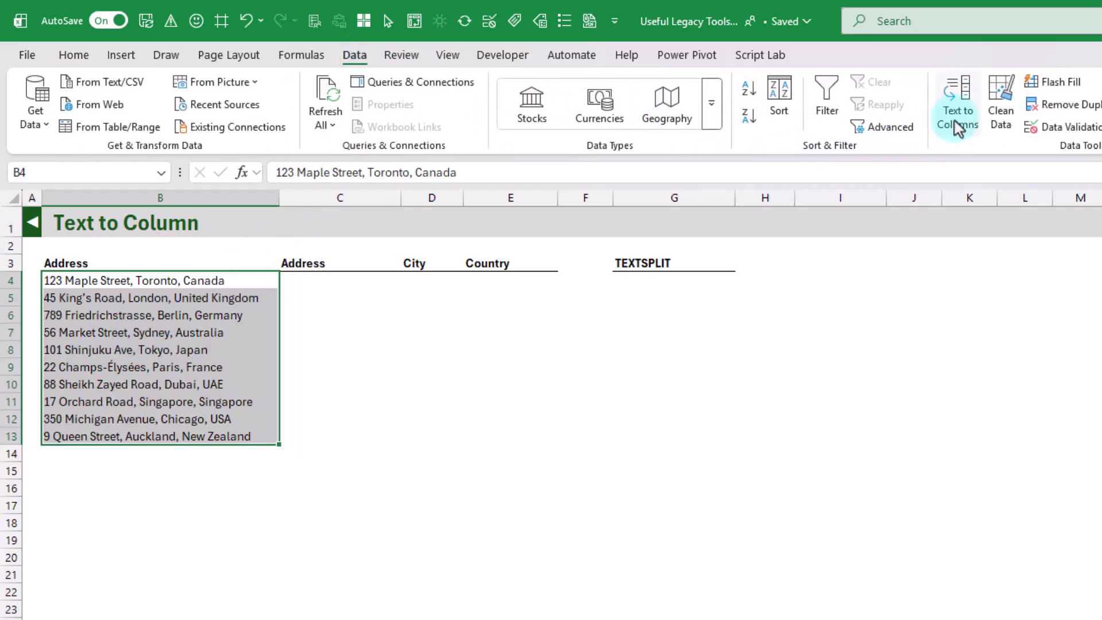
pyautogui.click(957, 127)
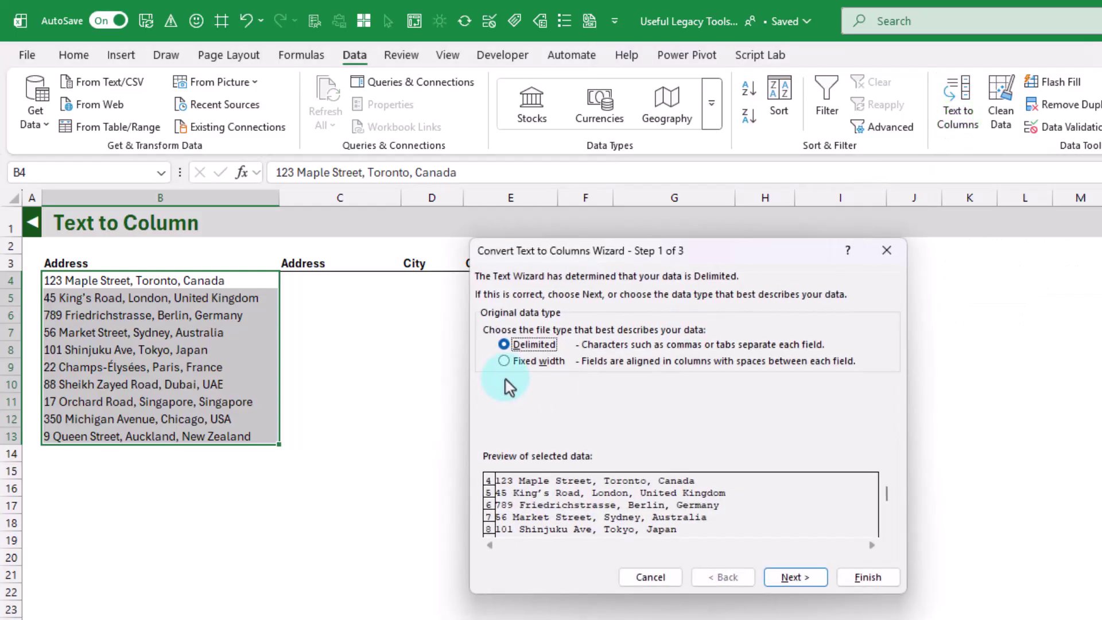
pyautogui.click(504, 361)
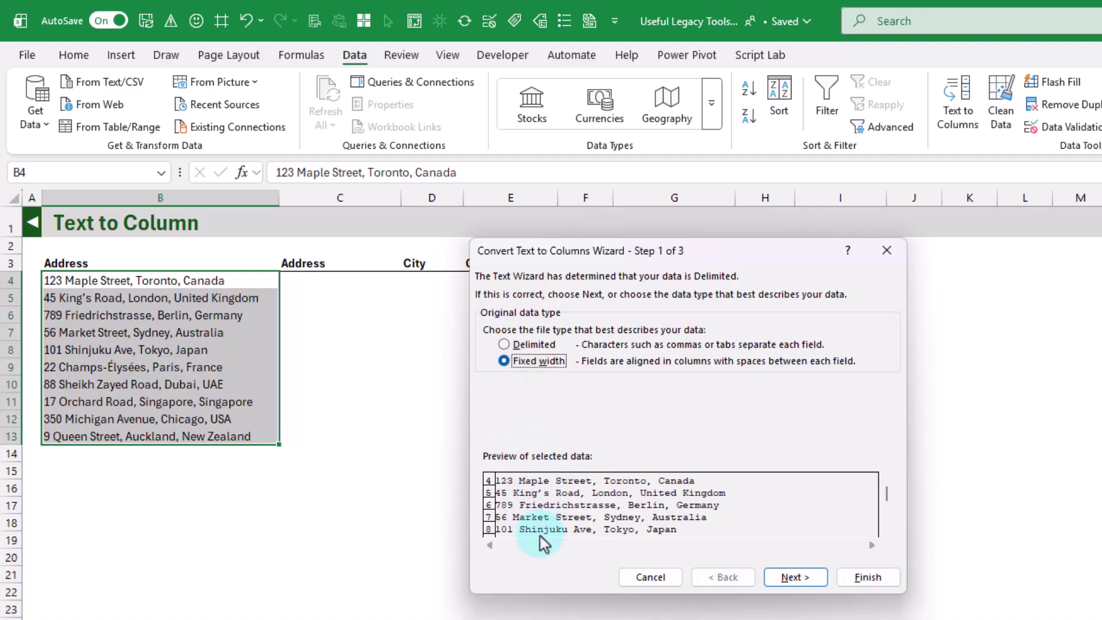
pyautogui.click(504, 345)
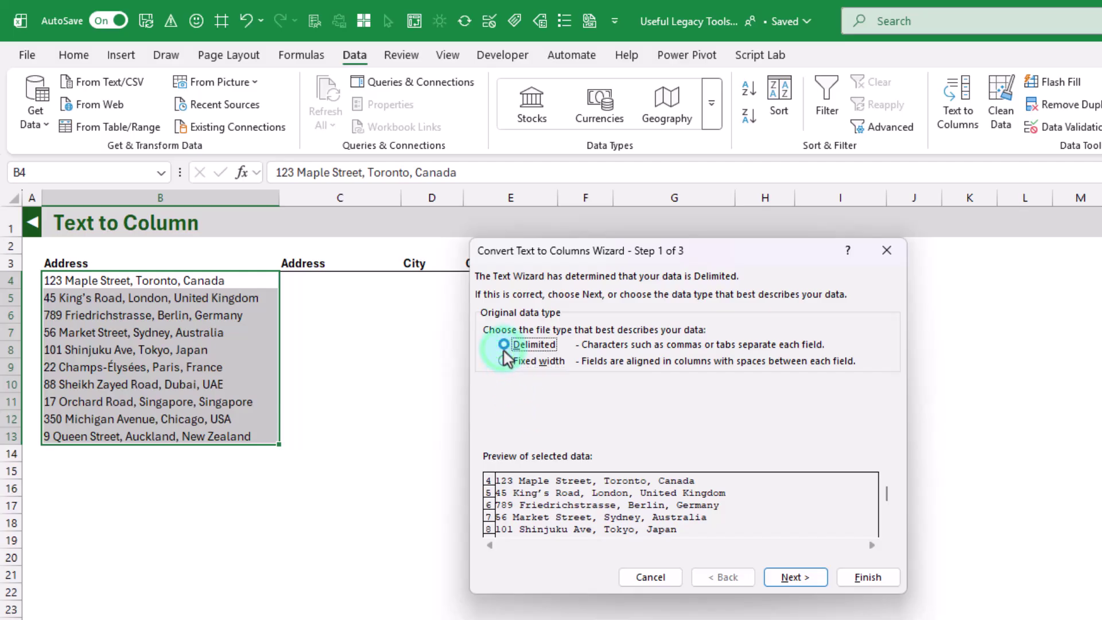
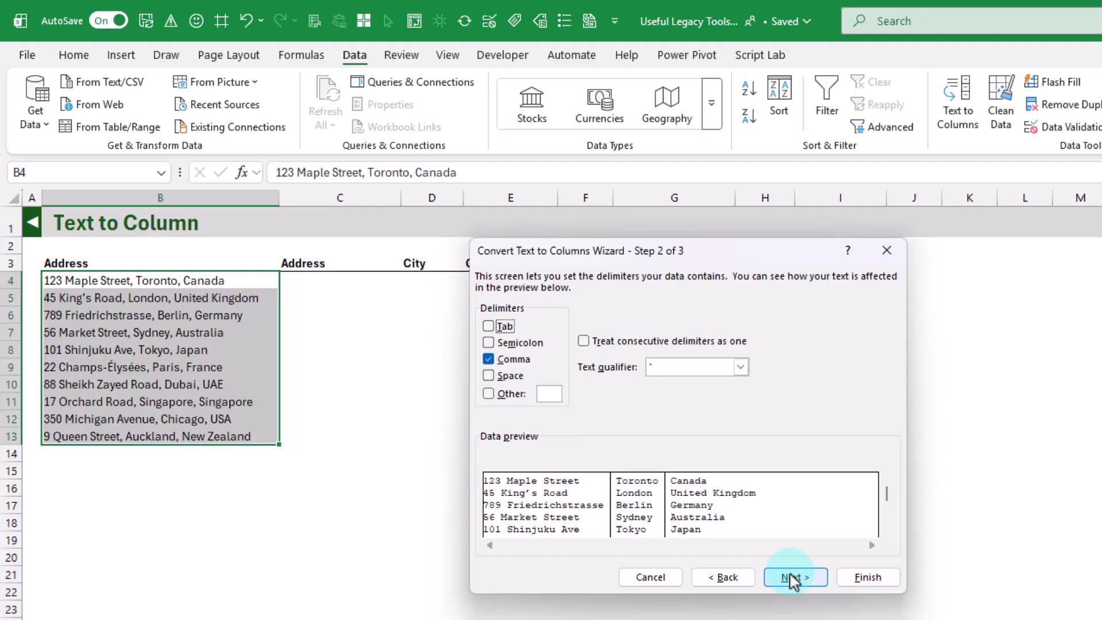
# Step: Set the split's destination to C4, finish the conversion, and check the resulting Address, City and Country columns
pyautogui.click(891, 396)
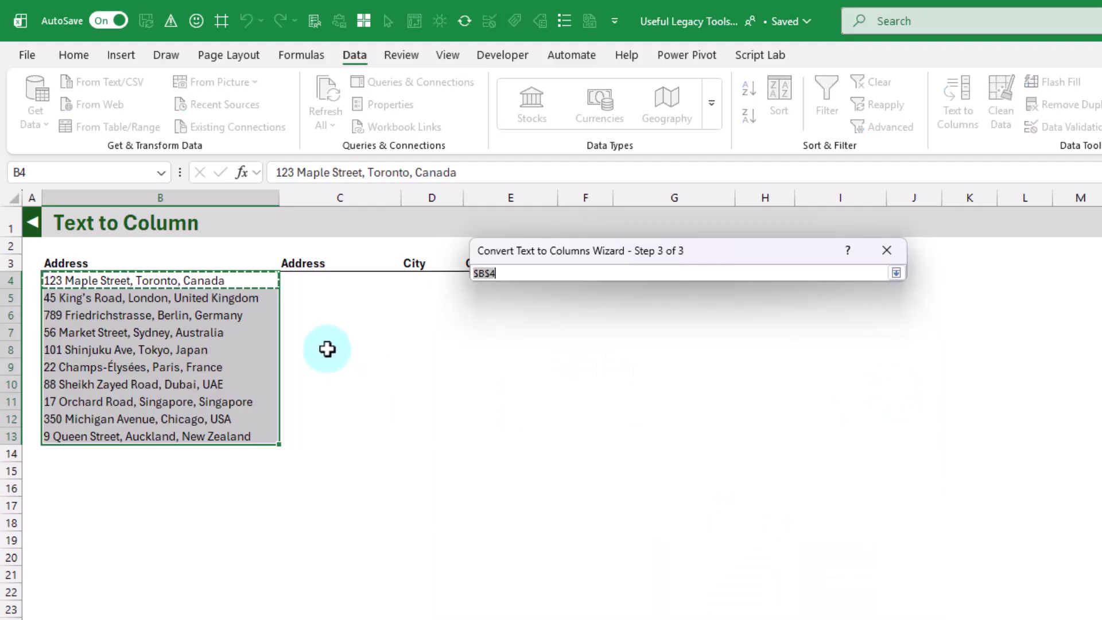
pyautogui.click(323, 279)
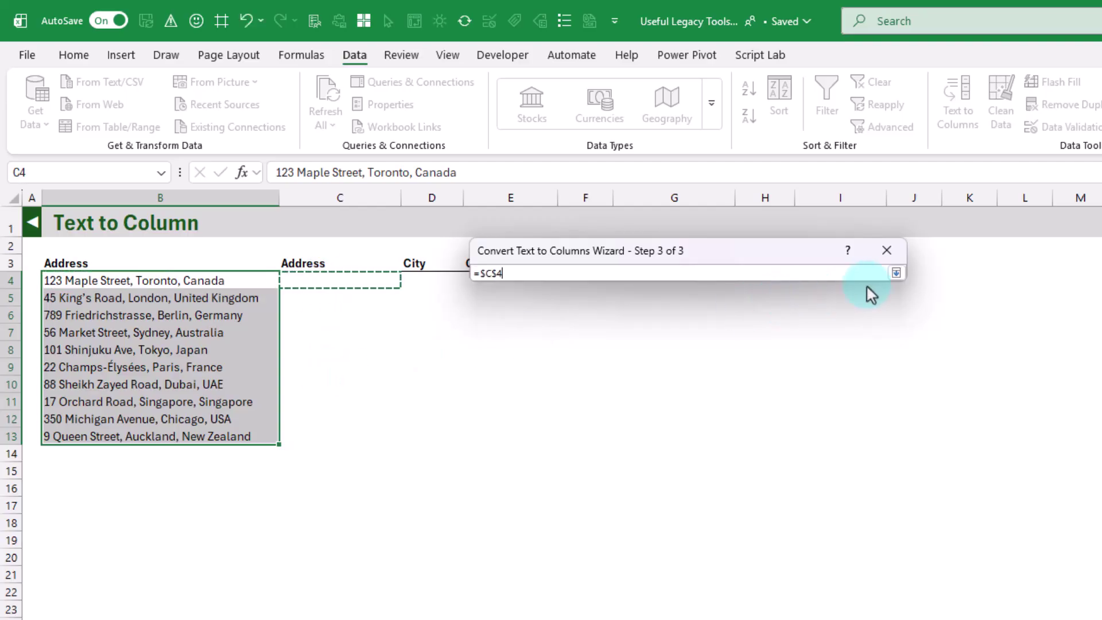
pyautogui.click(895, 273)
pyautogui.click(873, 576)
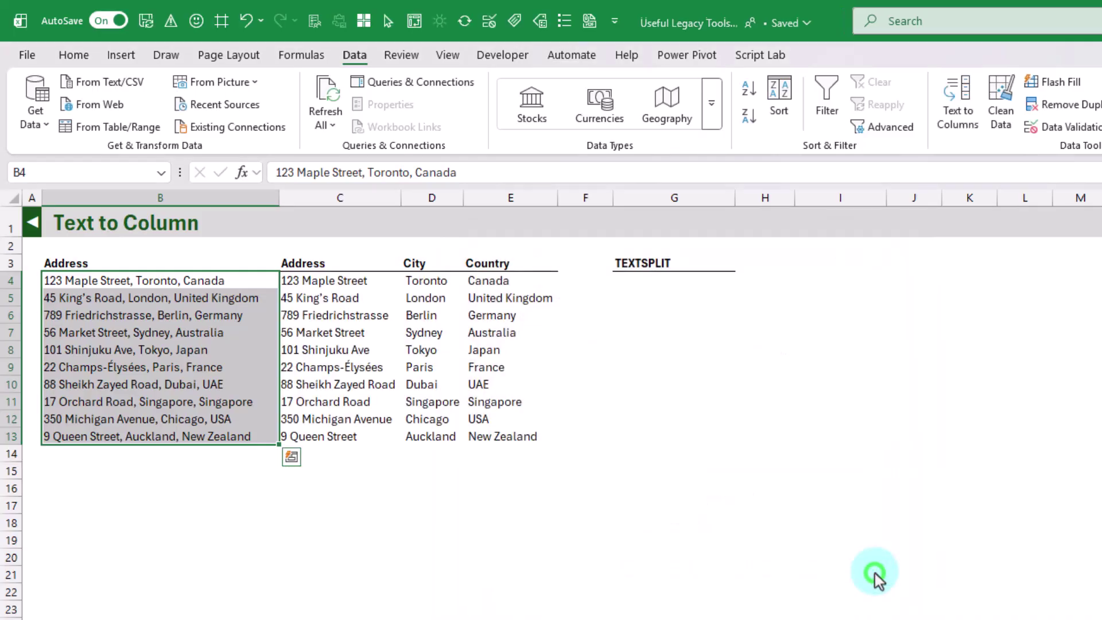
pyautogui.click(351, 281)
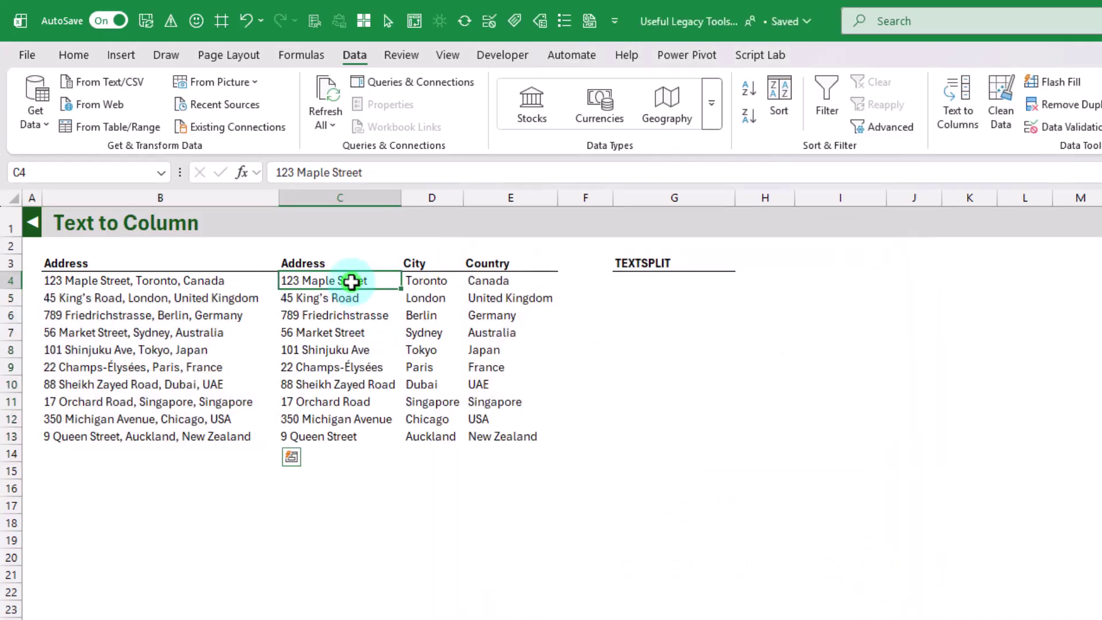
pyautogui.moveTo(351, 281); pyautogui.dragTo(344, 402)
pyautogui.moveTo(430, 277); pyautogui.dragTo(433, 360)
pyautogui.moveTo(485, 298); pyautogui.dragTo(497, 384)
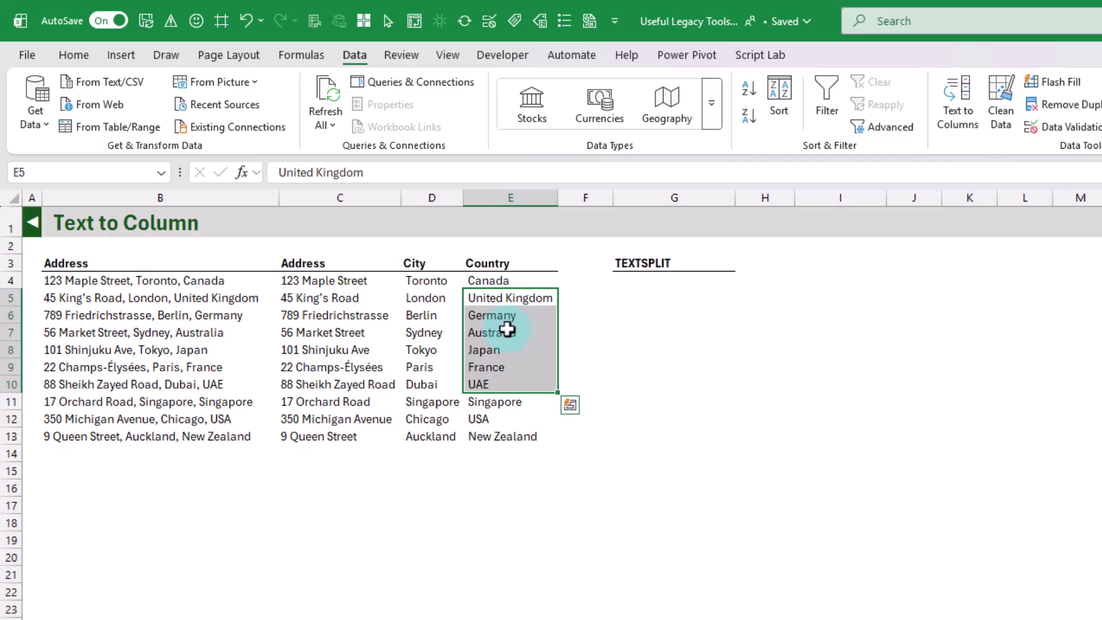
# Step: Split the first address into separate columns with =TEXTSPLIT(B4,", ") in G4
pyautogui.click(651, 279)
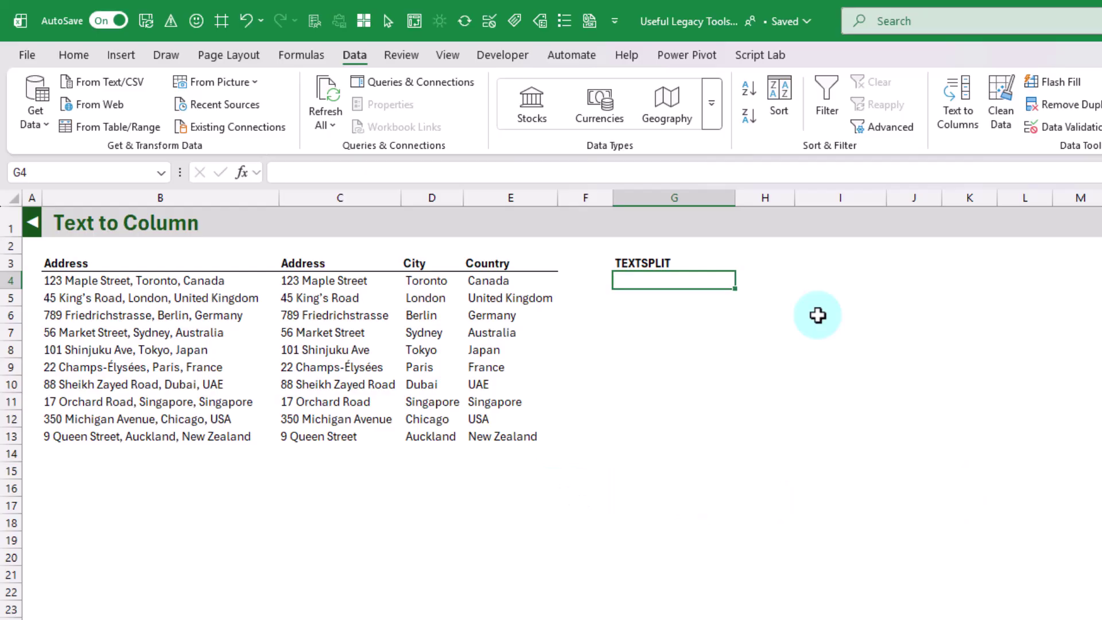
pyautogui.write('=')
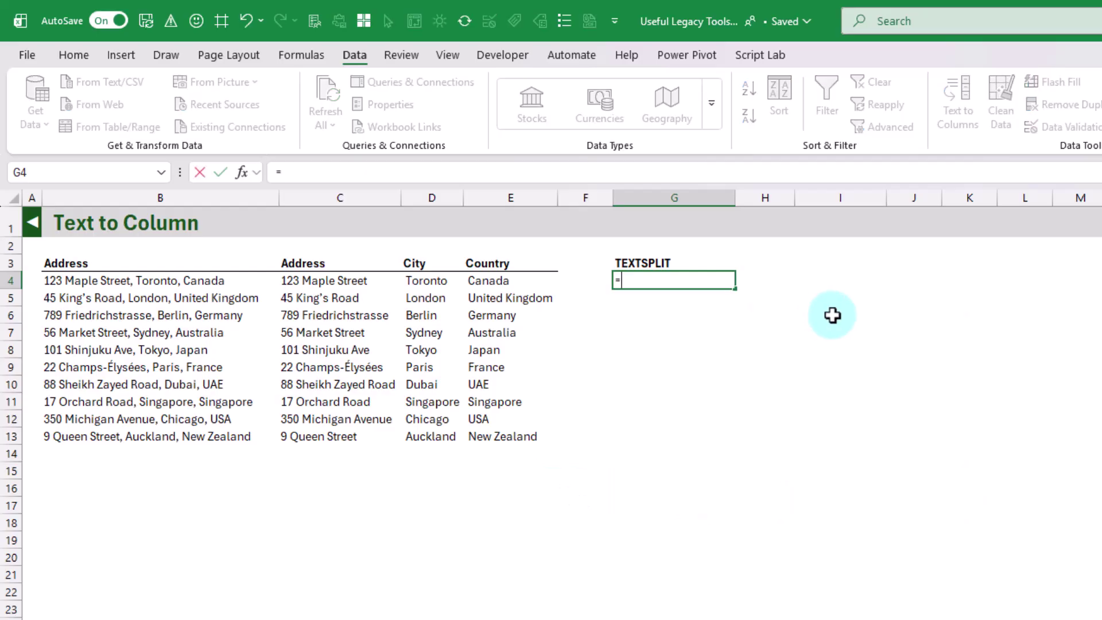
pyautogui.write('texts')
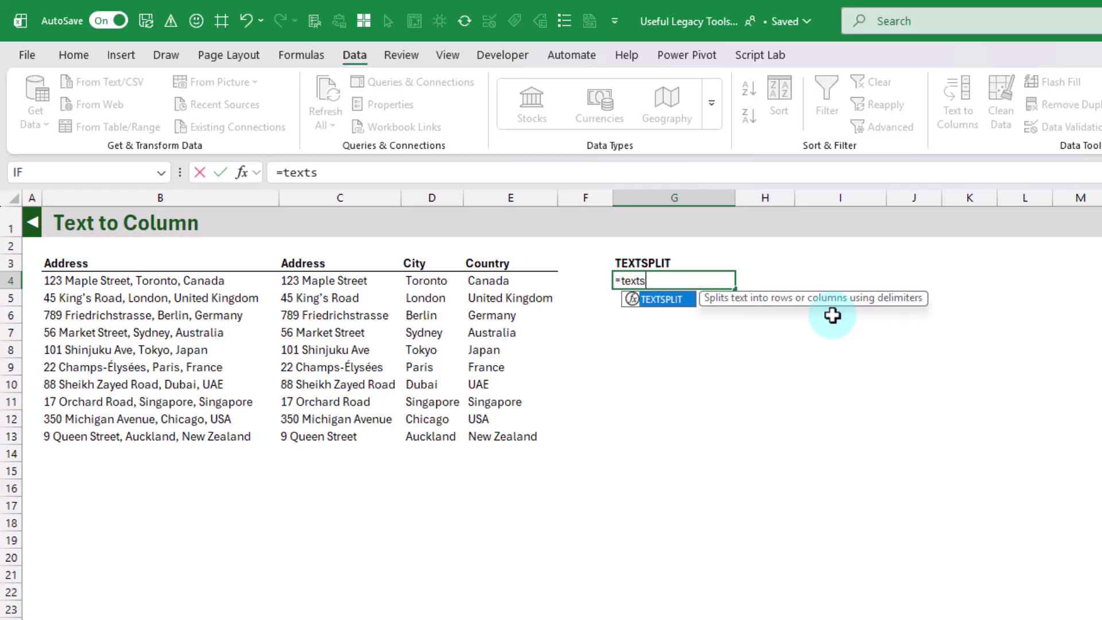
pyautogui.press('Tab')
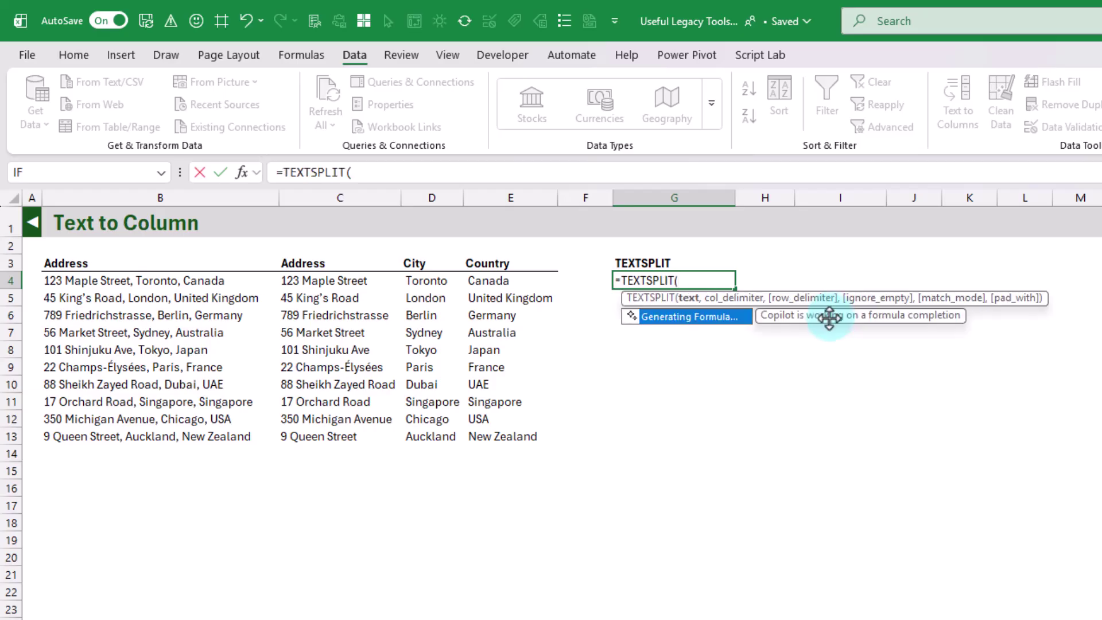
pyautogui.click(188, 282)
pyautogui.write(',')
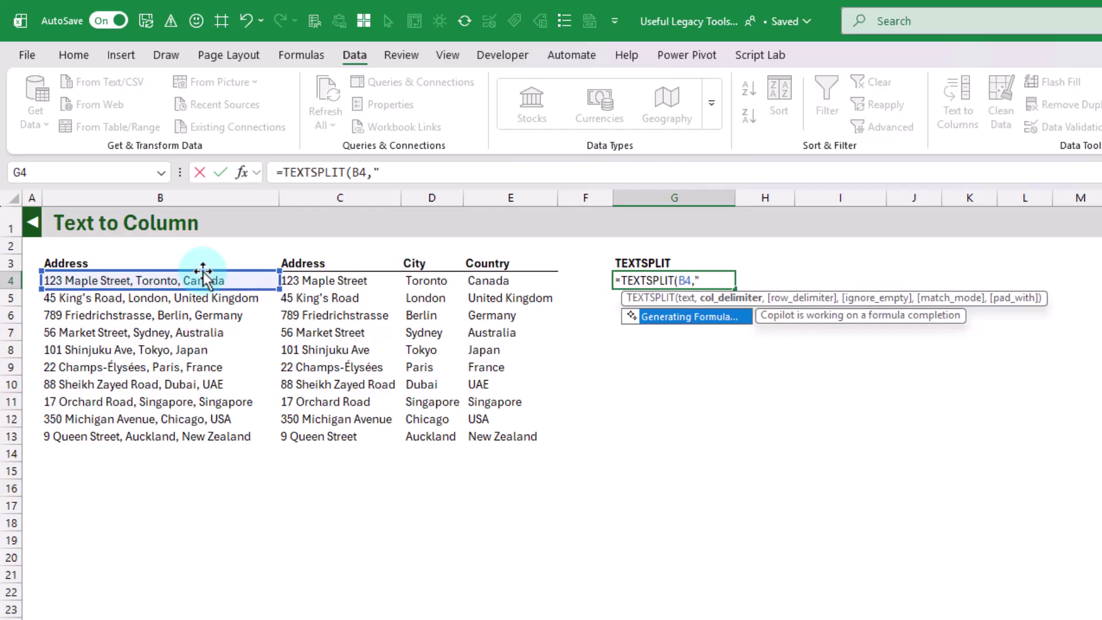
pyautogui.write('",')
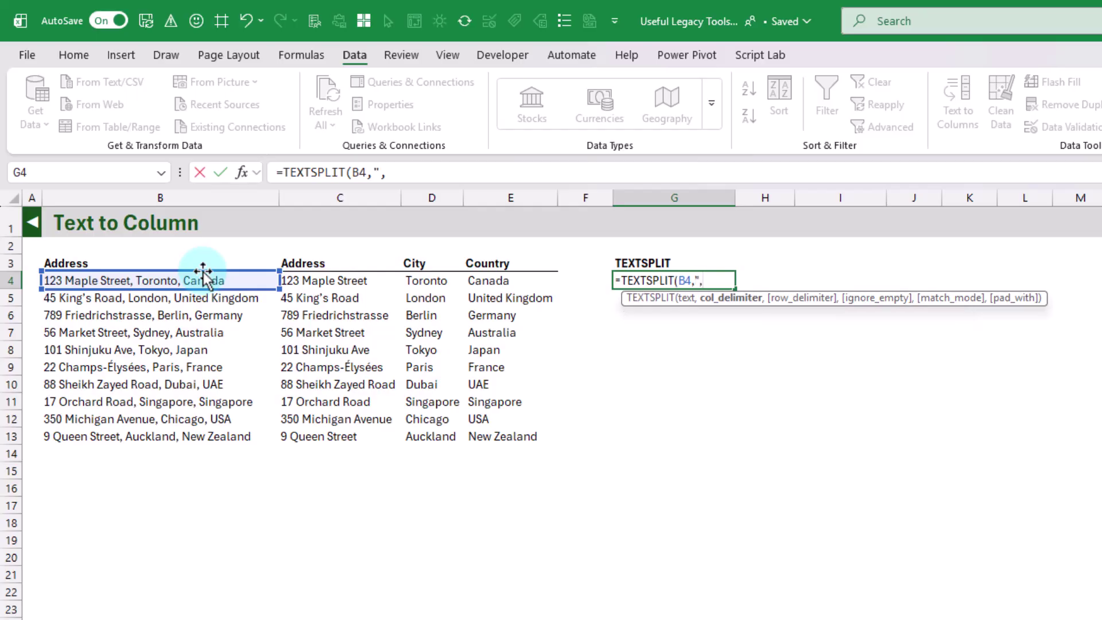
pyautogui.write(' "')
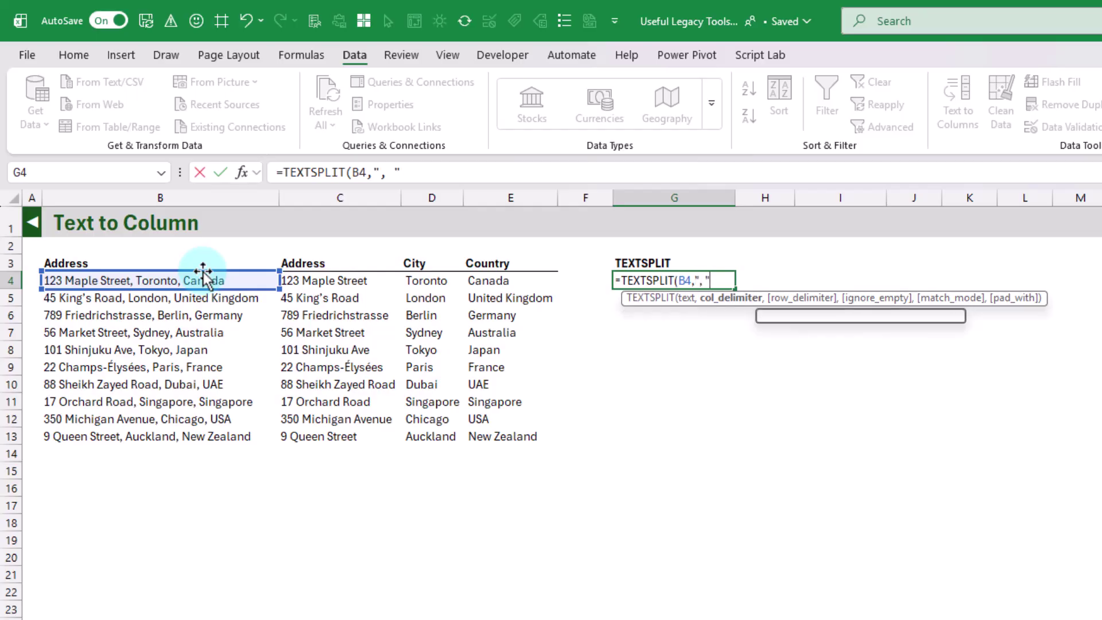
pyautogui.write(')')
pyautogui.press('Return')
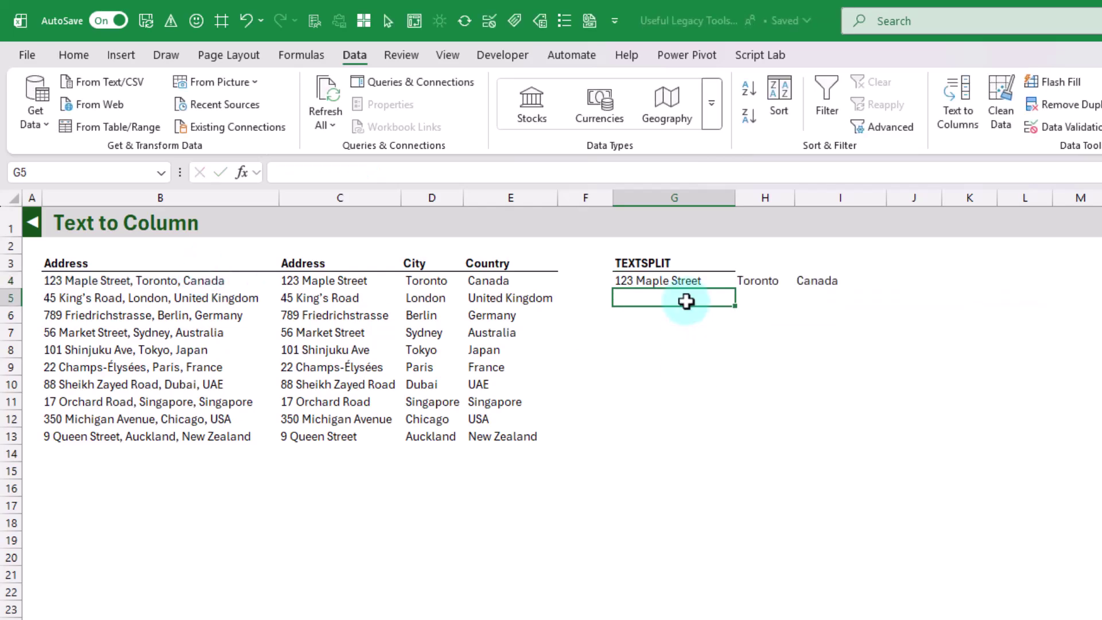
# Step: Check the spilled result in G4:I4, copy the TEXTSPLIT formula down to G13, and compare it with the static value in C6
pyautogui.click(689, 281)
pyautogui.click(767, 280)
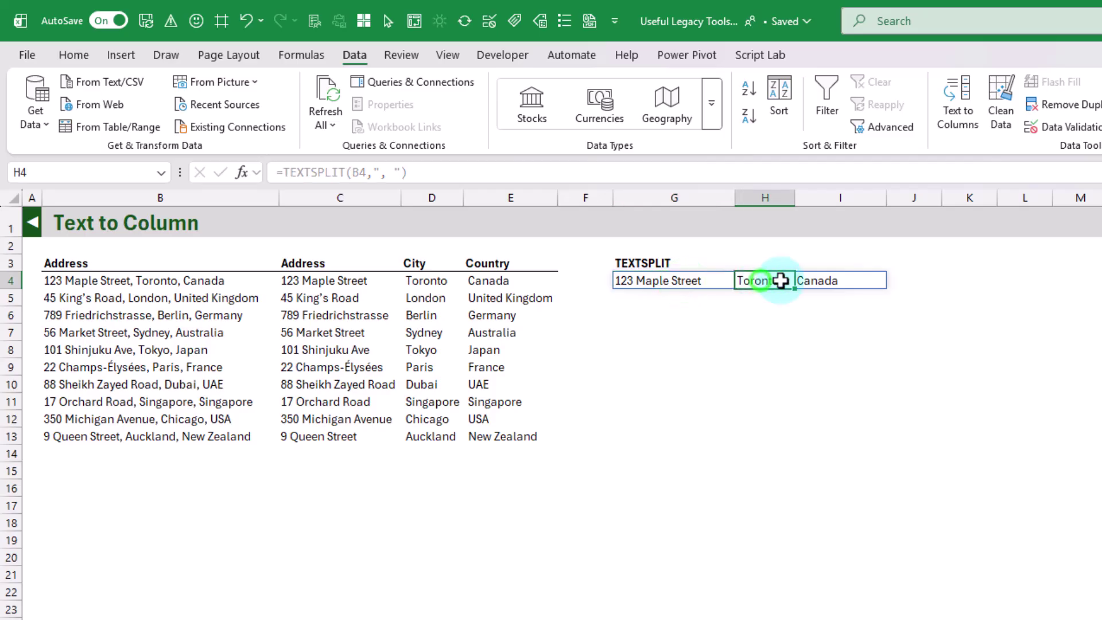
pyautogui.click(831, 280)
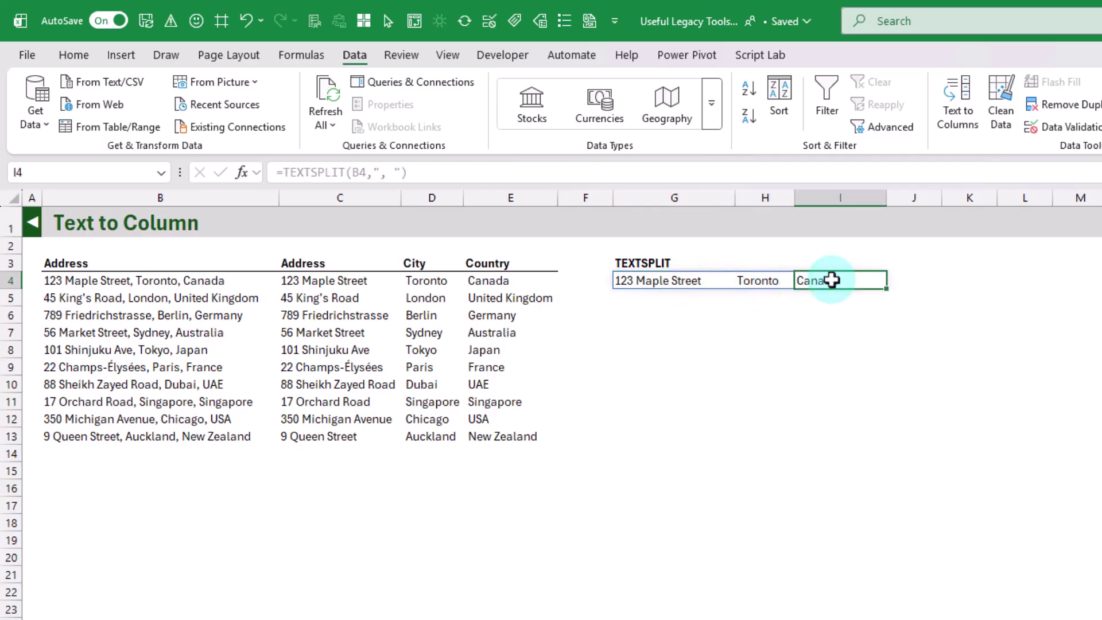
pyautogui.click(700, 281)
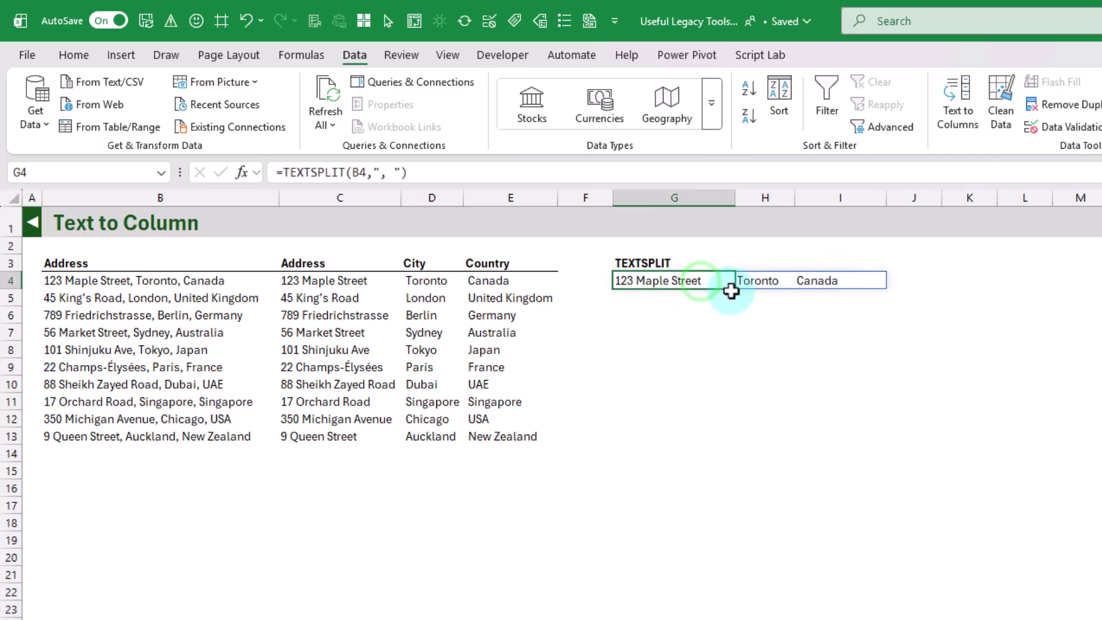
pyautogui.moveTo(734, 290); pyautogui.dragTo(735, 443)
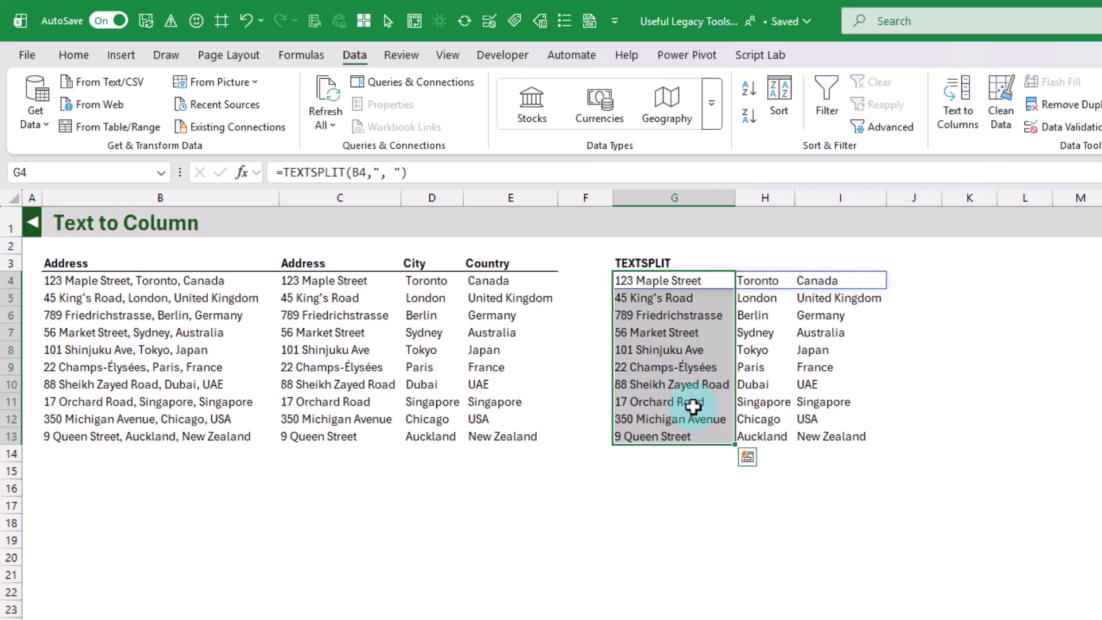
pyautogui.click(696, 284)
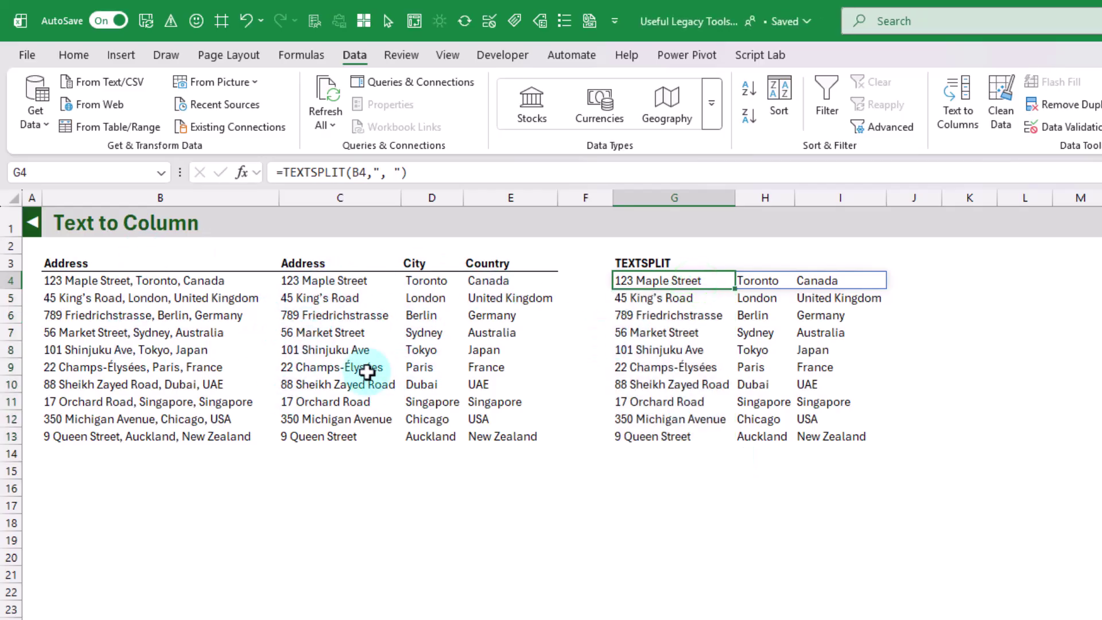
pyautogui.click(310, 315)
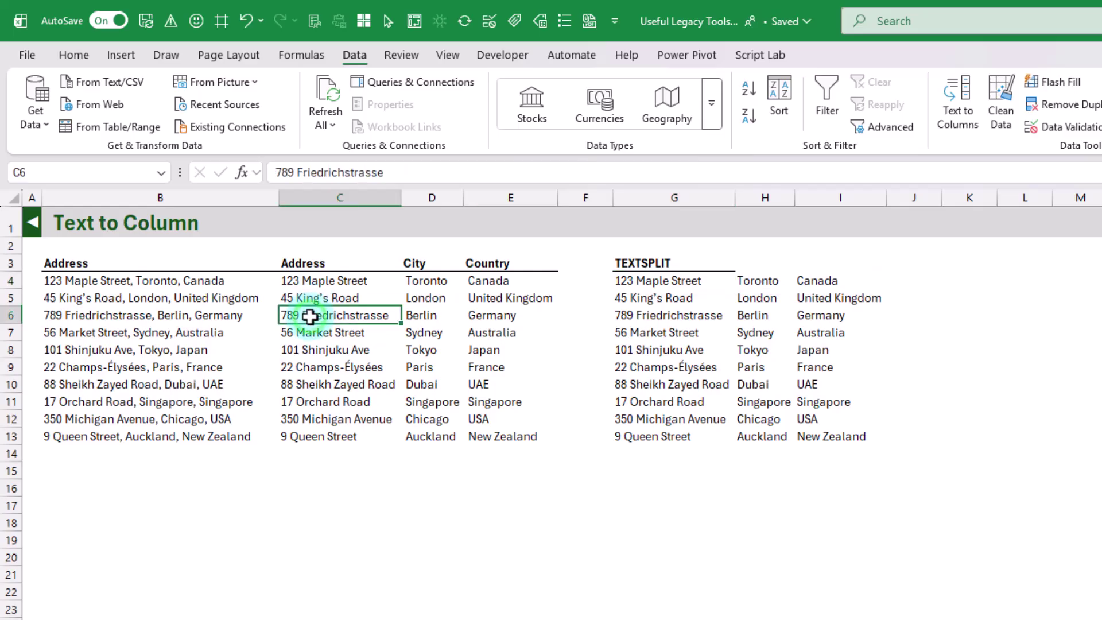
pyautogui.click(692, 280)
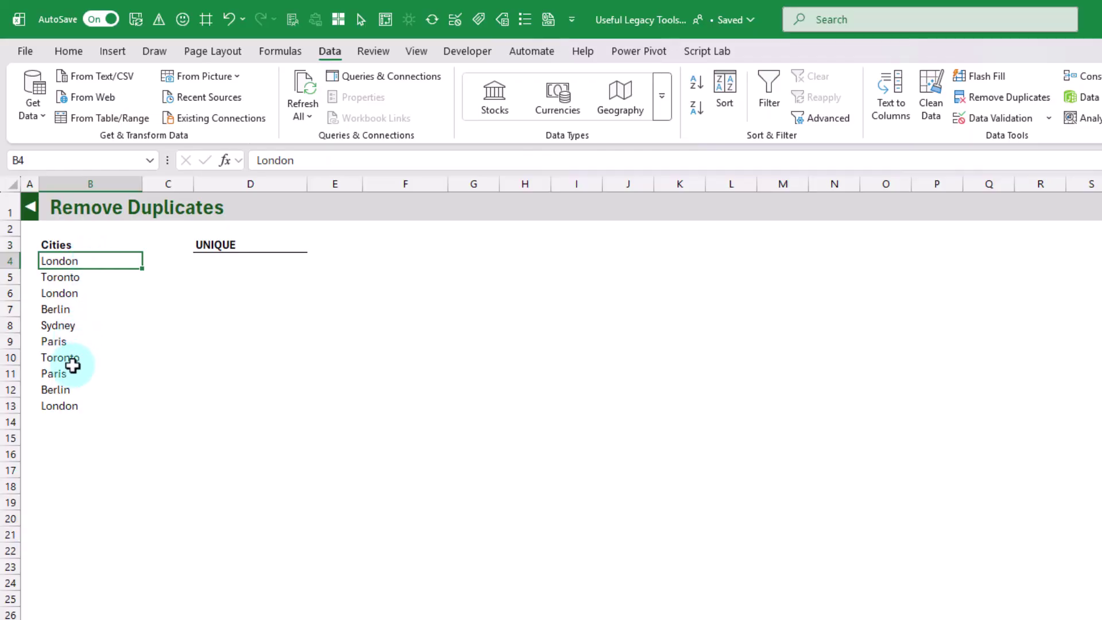
# Step: Remove the duplicate cities from B4:B13 on the Remove Duplicates sheet, and undo the removal
pyautogui.moveTo(92, 260); pyautogui.dragTo(85, 398)
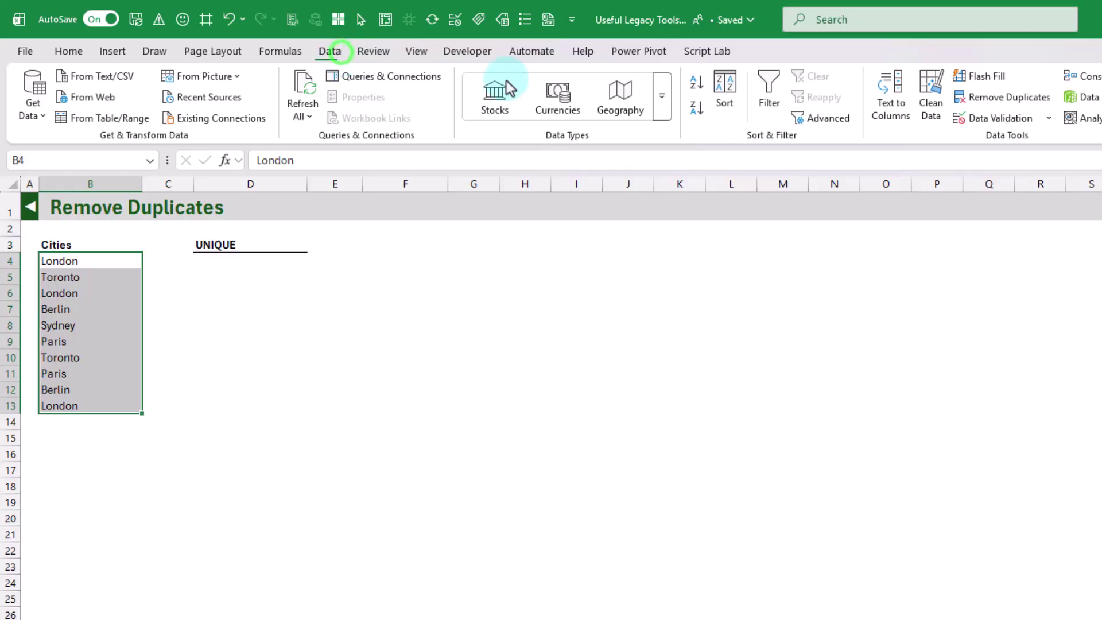
pyautogui.click(987, 100)
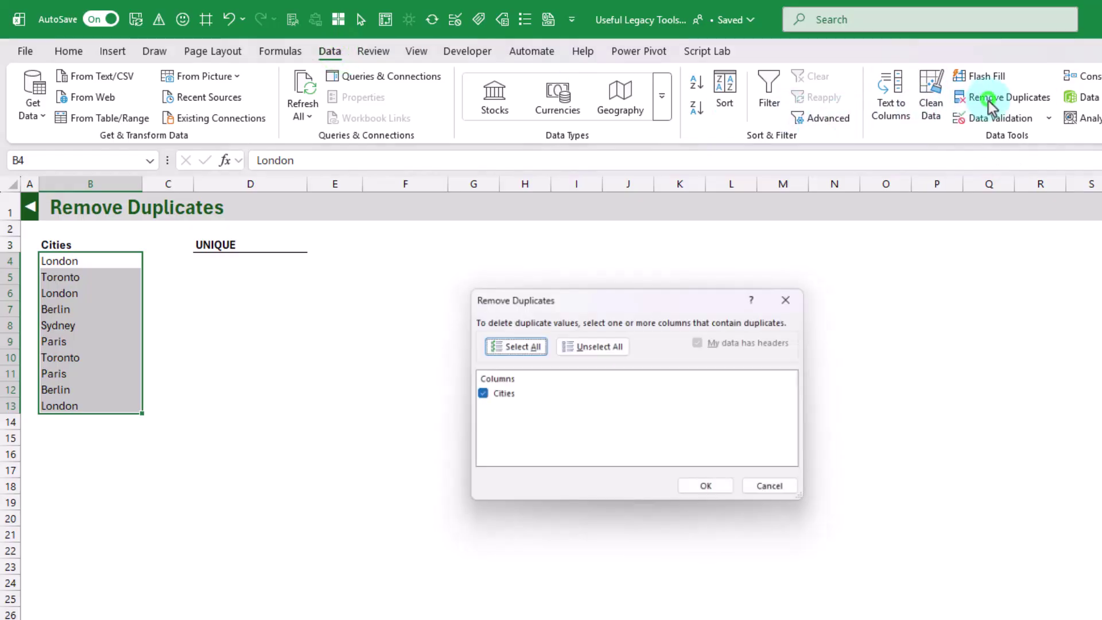
pyautogui.moveTo(690, 298); pyautogui.dragTo(594, 199)
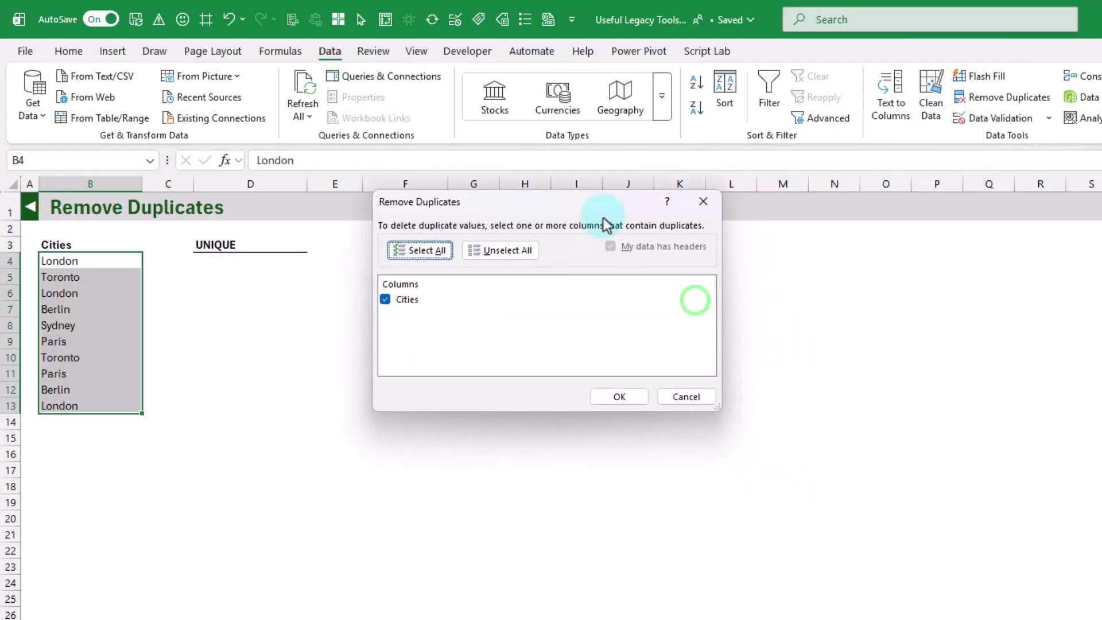
pyautogui.click(610, 390)
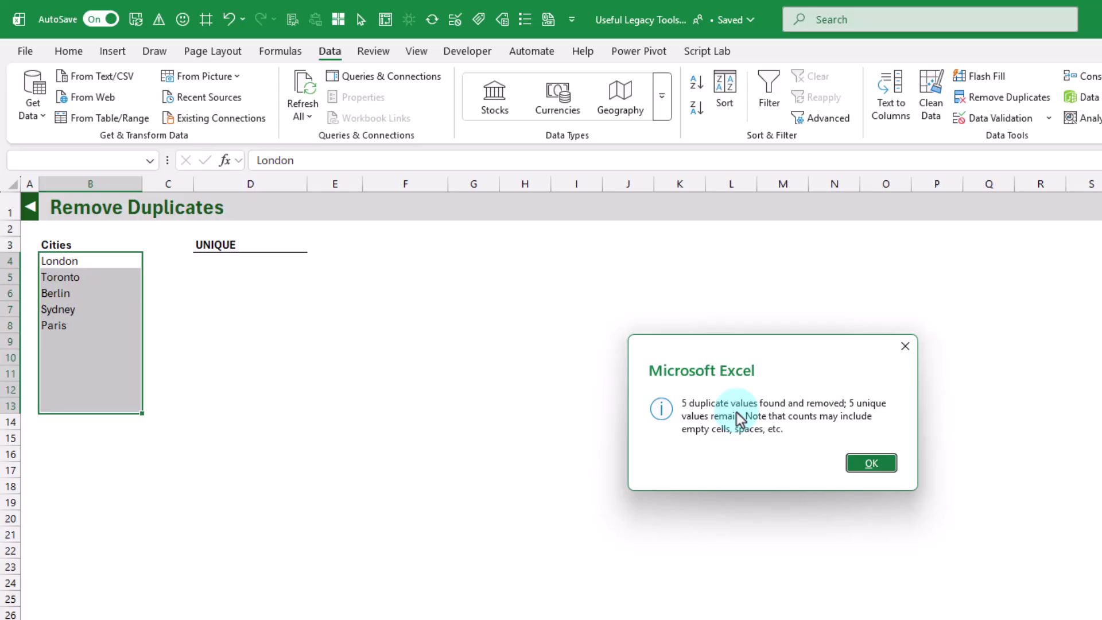
pyautogui.click(870, 464)
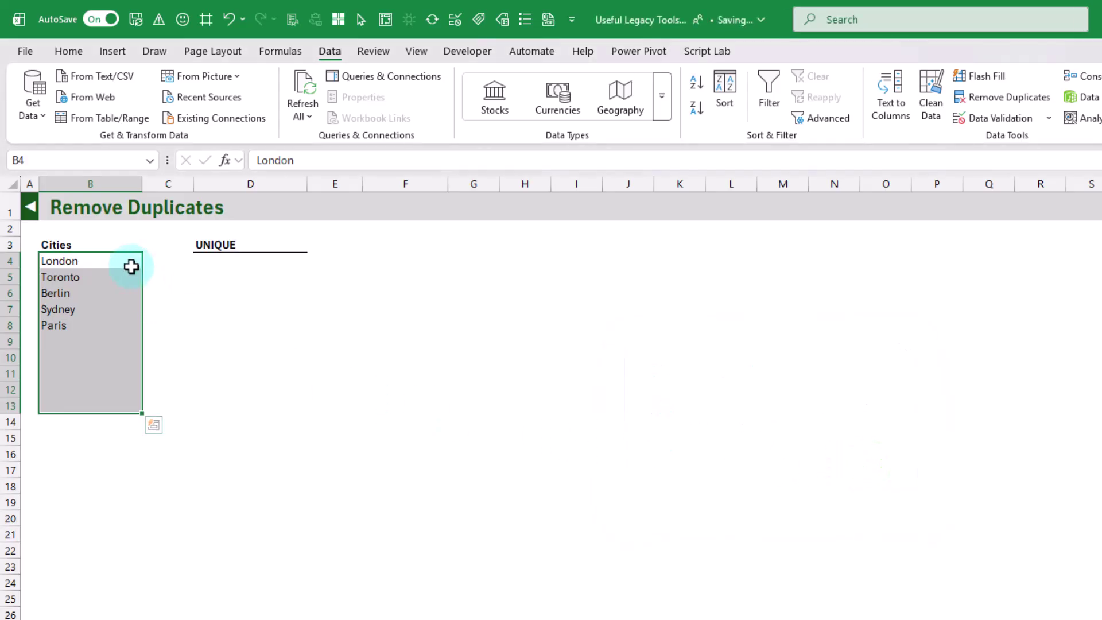
pyautogui.click(125, 262)
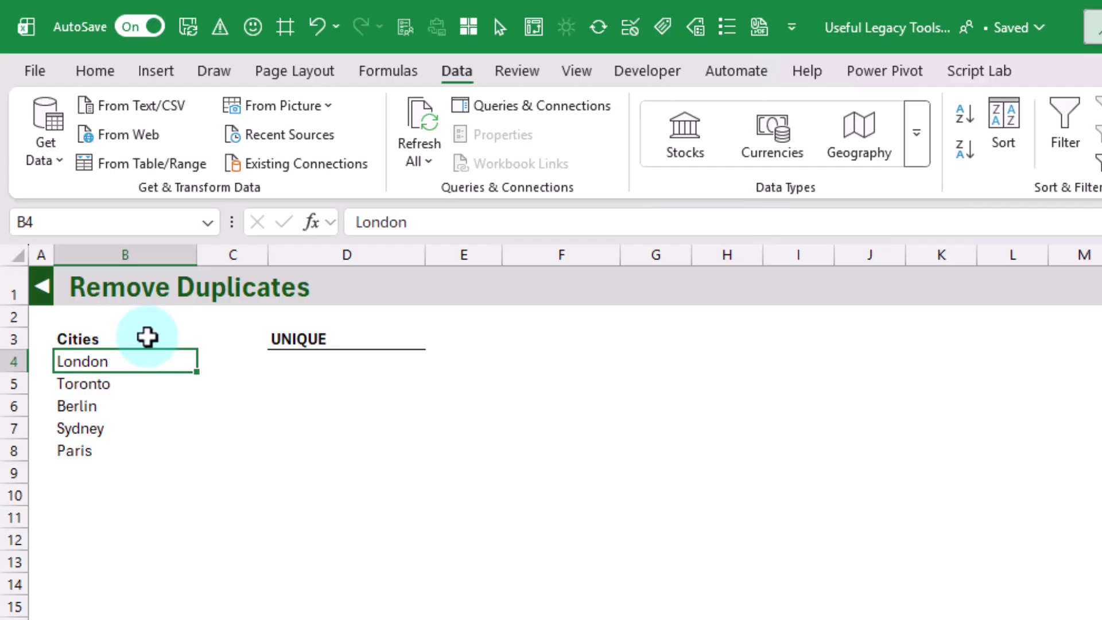
pyautogui.click(317, 29)
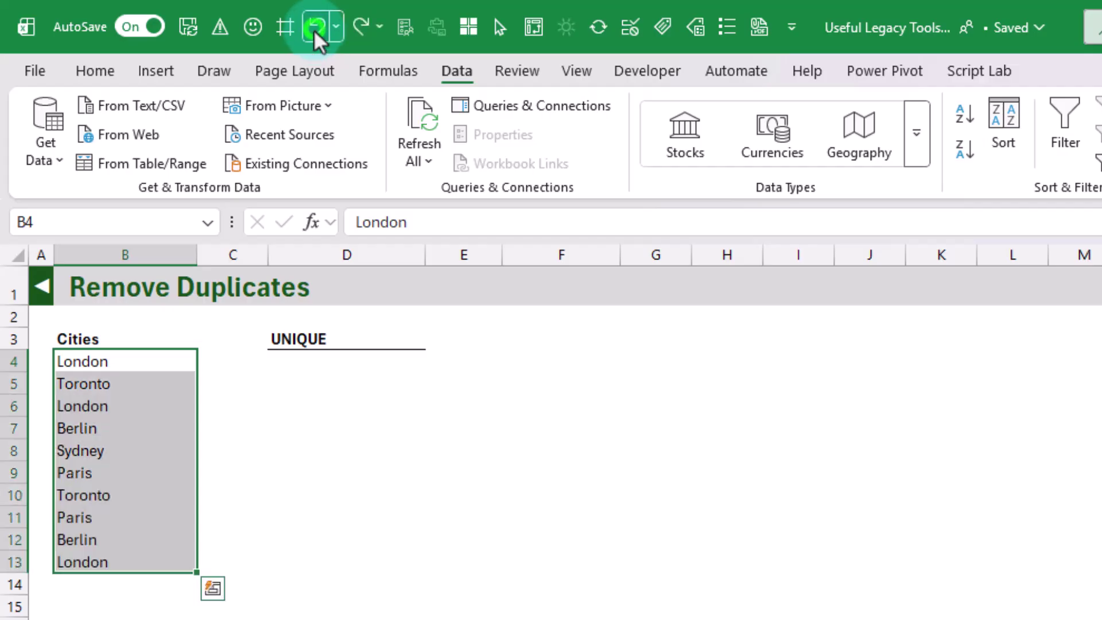
# Step: List the distinct cities in D4 with =UNIQUE(B4:B13) and check the spilled formula
pyautogui.click(320, 369)
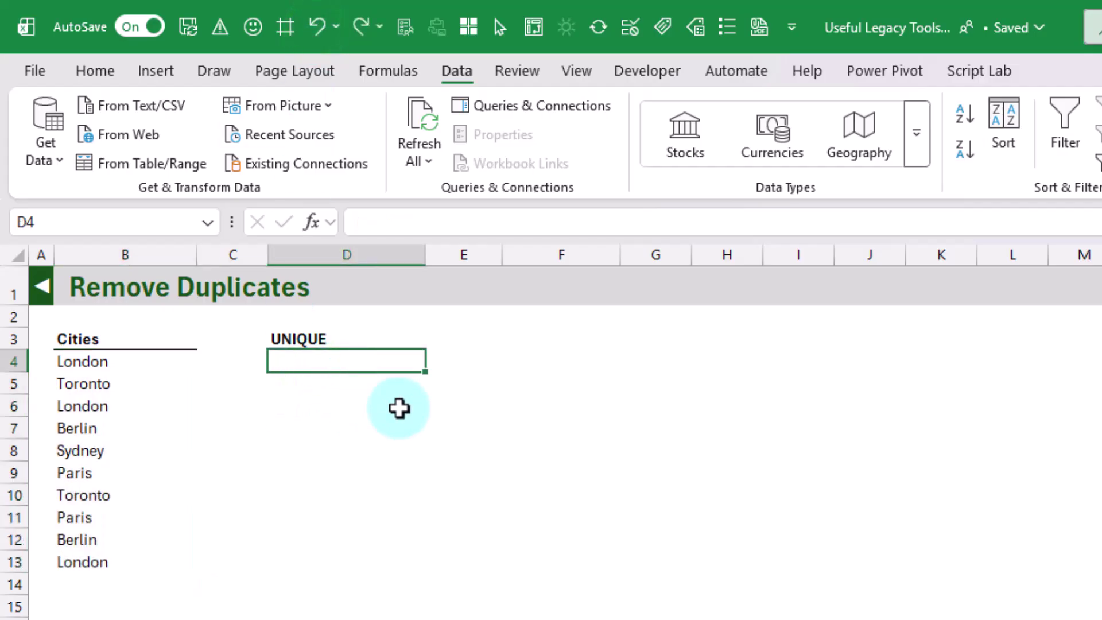
pyautogui.write('=un')
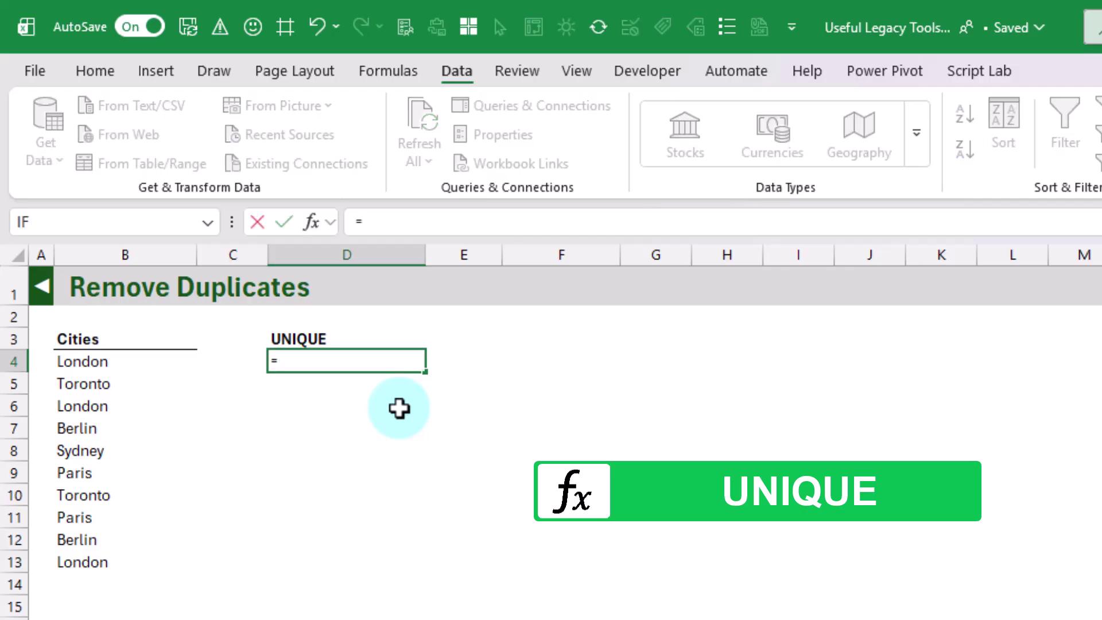
pyautogui.press('Down')
pyautogui.press('Down')
pyautogui.press('Tab')
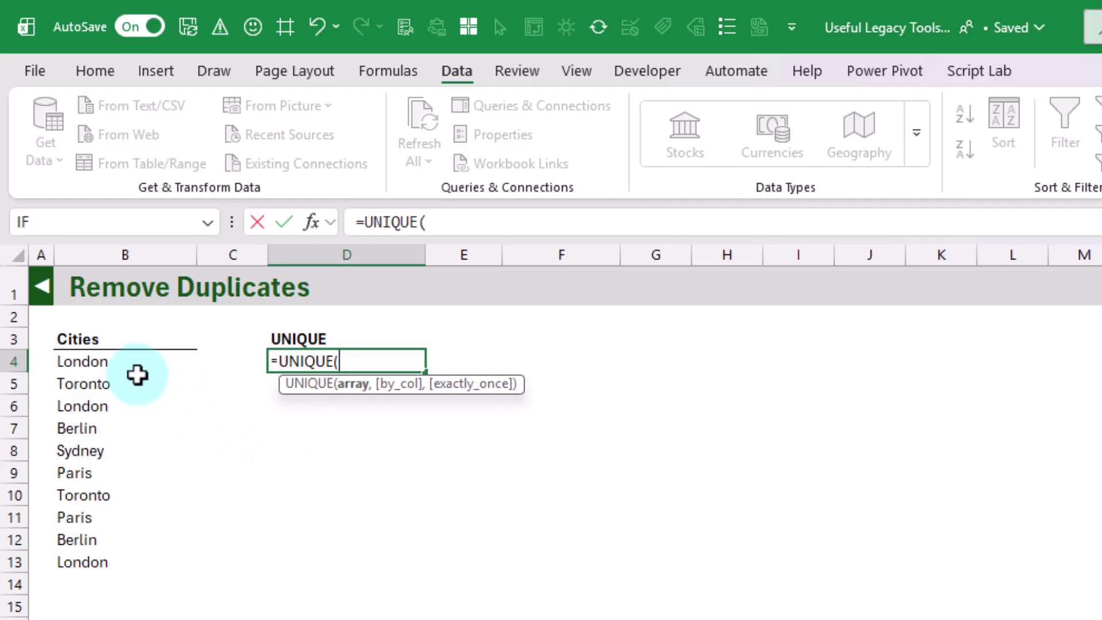
pyautogui.moveTo(128, 367); pyautogui.dragTo(123, 566)
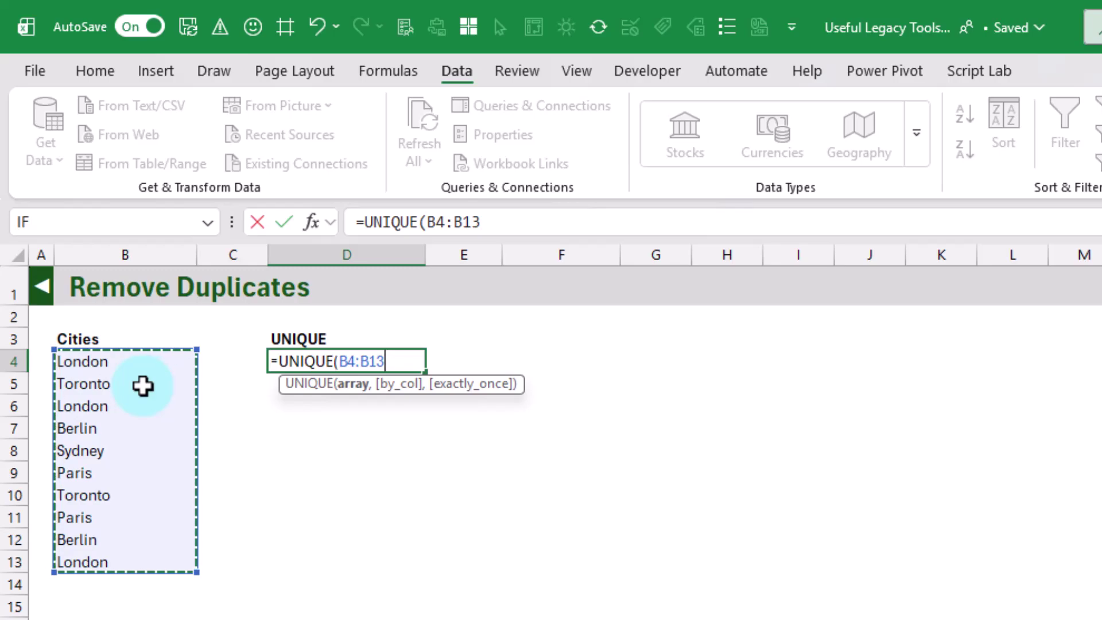
pyautogui.press('Return')
pyautogui.press('Up')
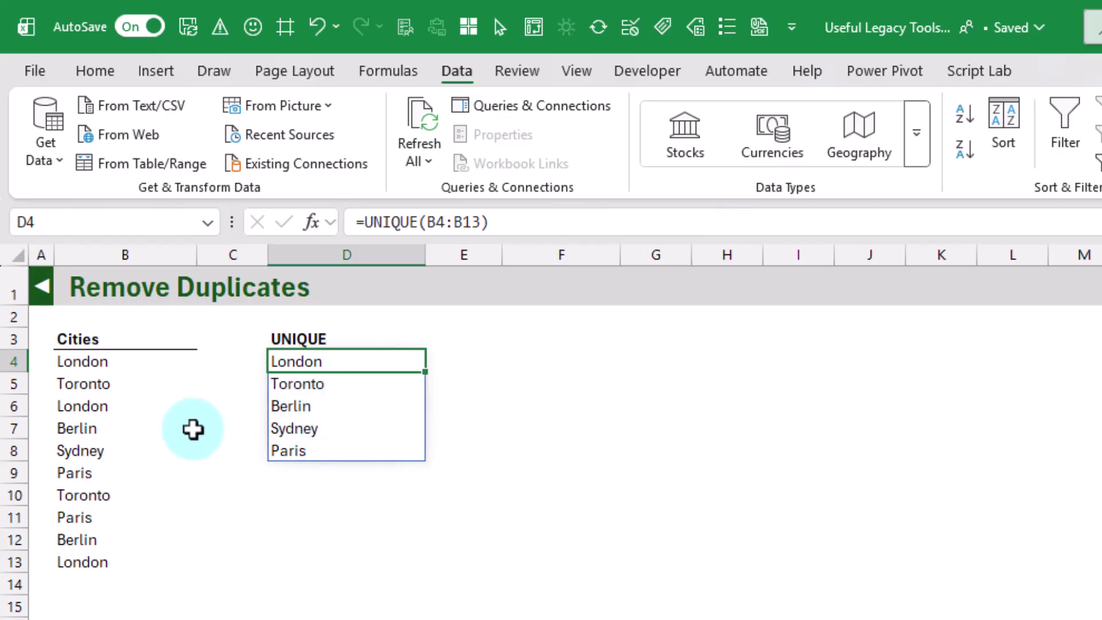
# Step: Change the city in B5 to New York and check the UNIQUE list starting in D4
pyautogui.click(123, 384)
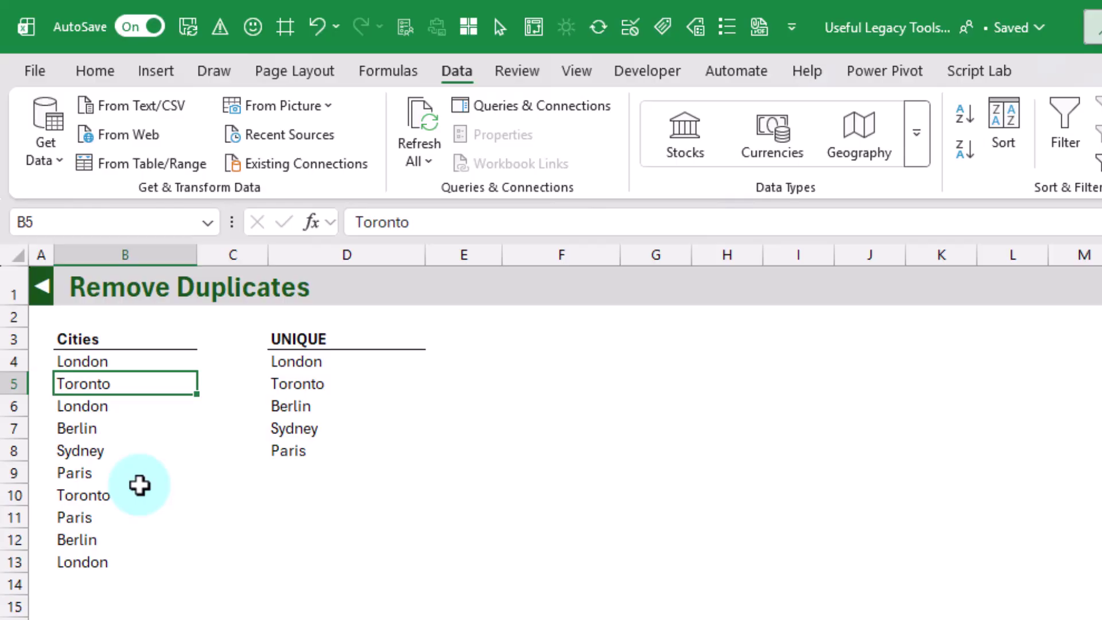
pyautogui.write('New')
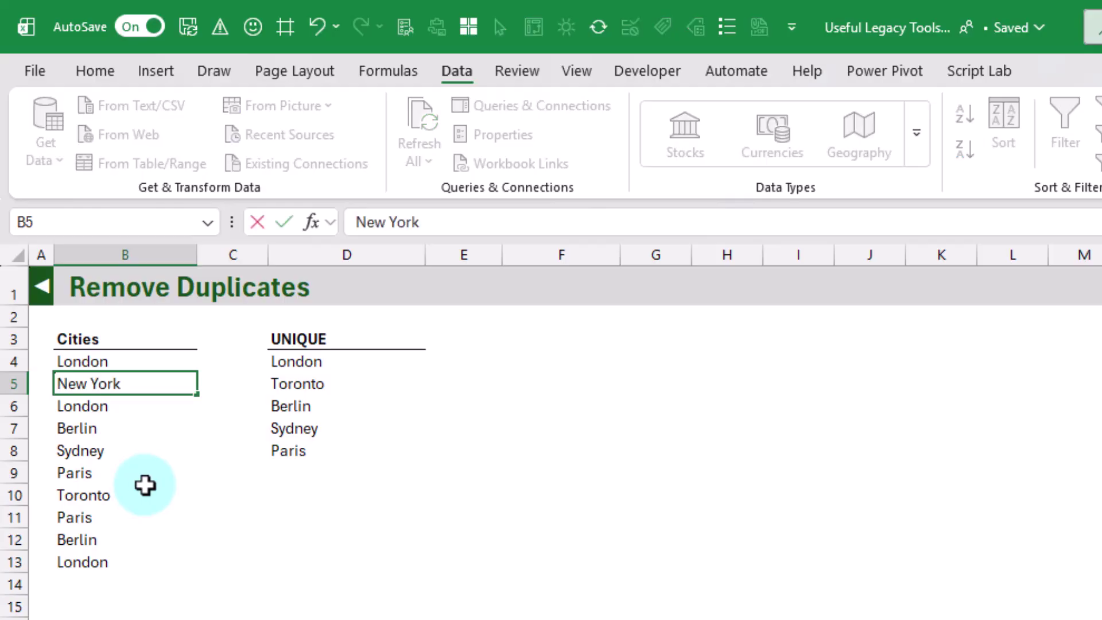
pyautogui.write(' York')
pyautogui.press('Return')
pyautogui.click(300, 365)
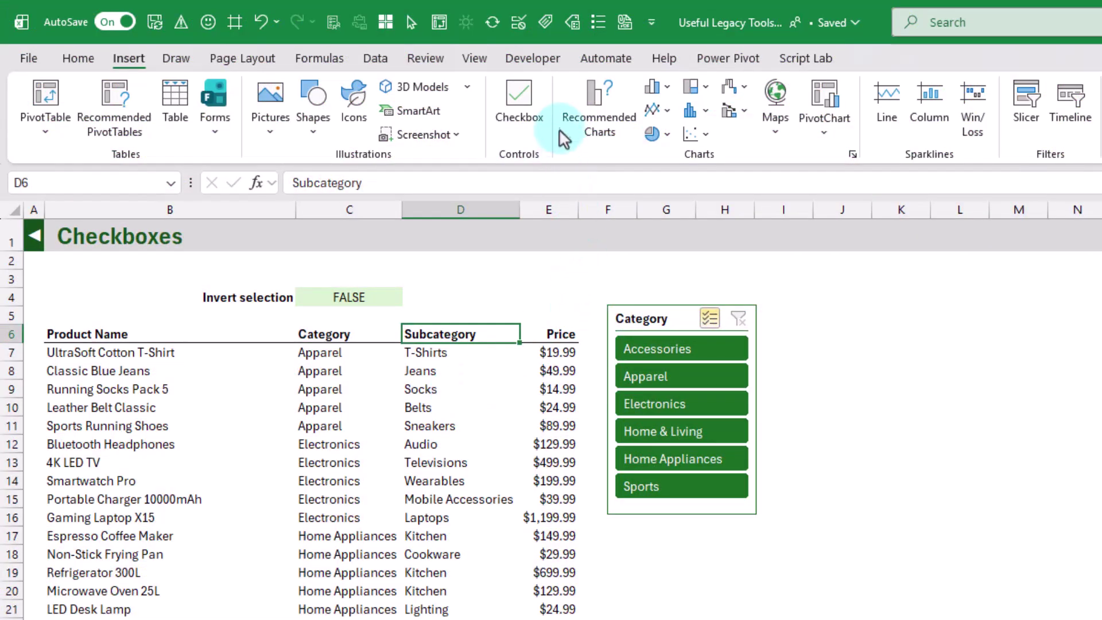
# Step: On the Checkboxes sheet, draw a form control checkbox just above the Category slicer and label it "Invert selection"
pyautogui.click(547, 62)
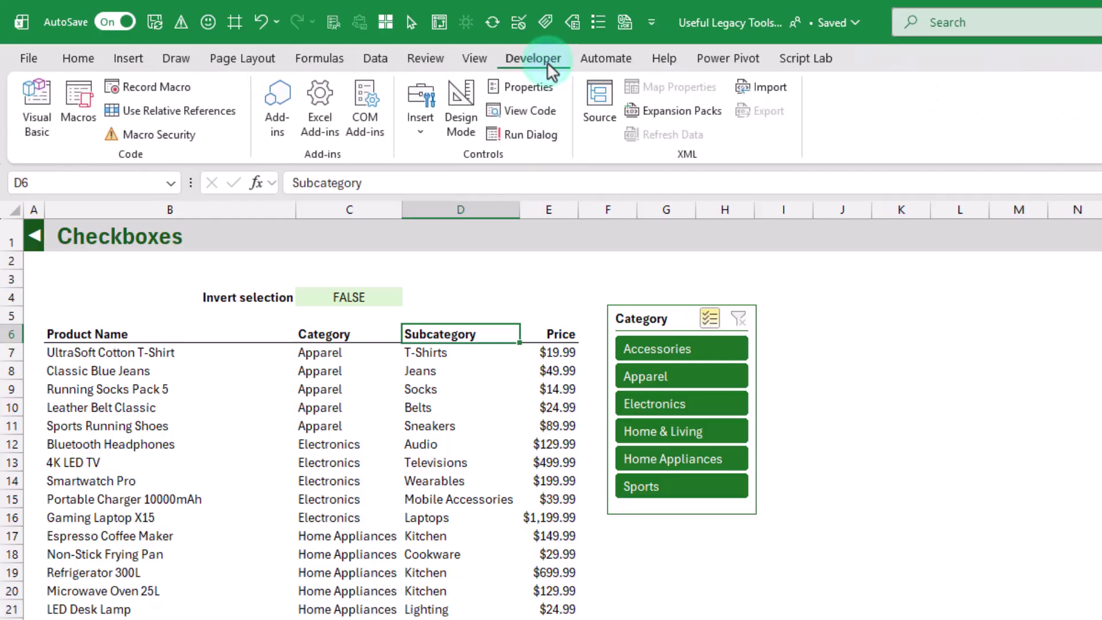
pyautogui.click(422, 128)
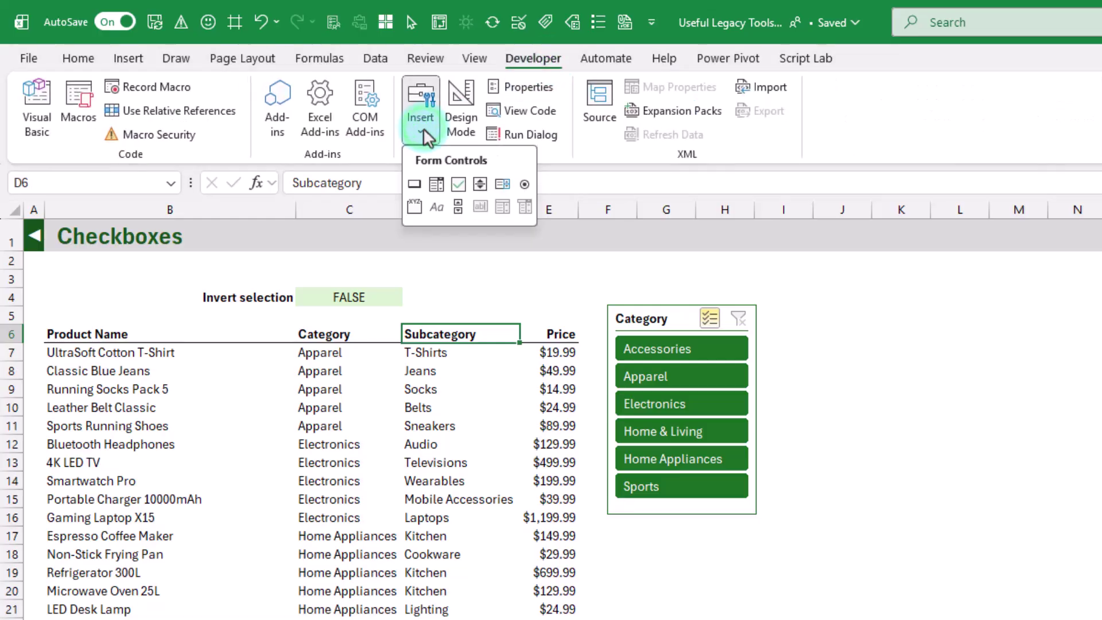
pyautogui.click(460, 184)
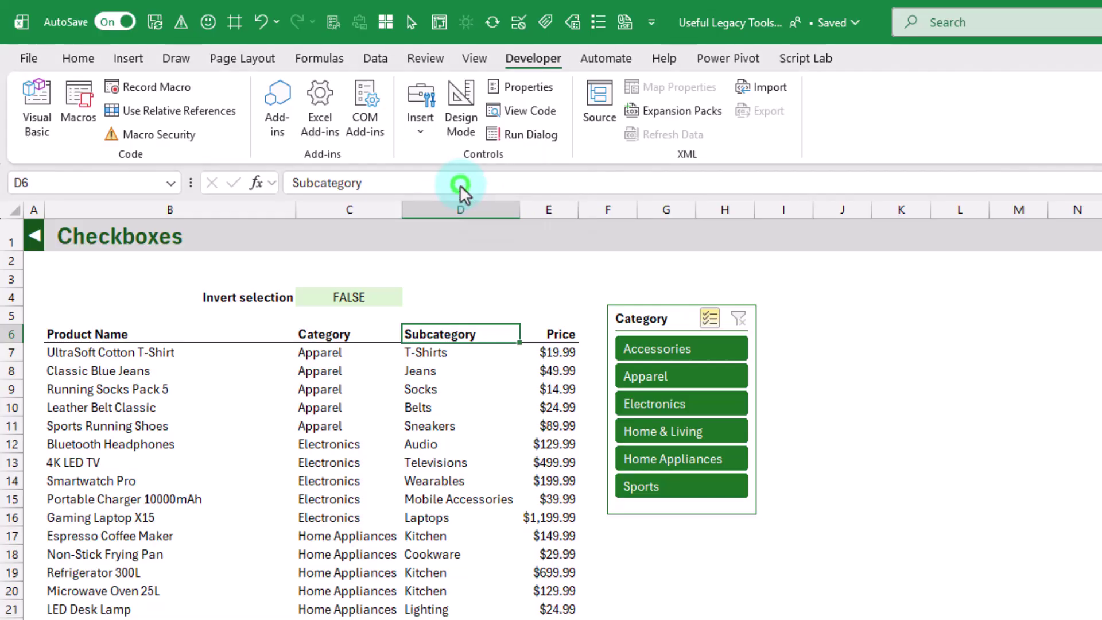
pyautogui.moveTo(611, 264)
pyautogui.mouseDown()
pyautogui.moveTo(657, 285)
pyautogui.moveTo(753, 298)
pyautogui.mouseUp()
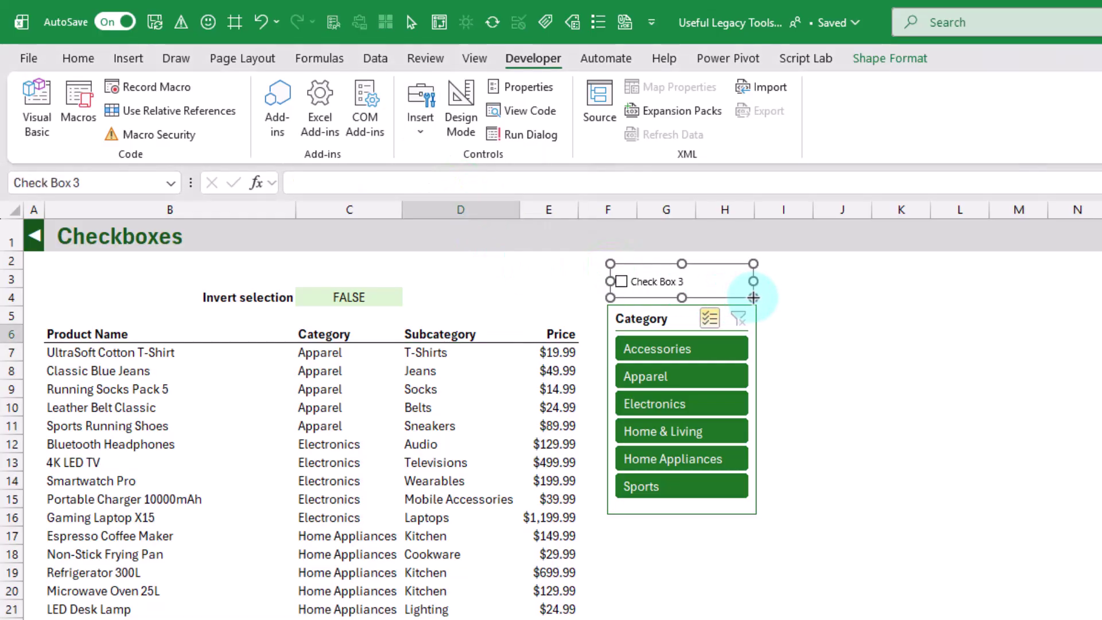
pyautogui.click(631, 282)
pyautogui.moveTo(630, 282); pyautogui.dragTo(696, 284)
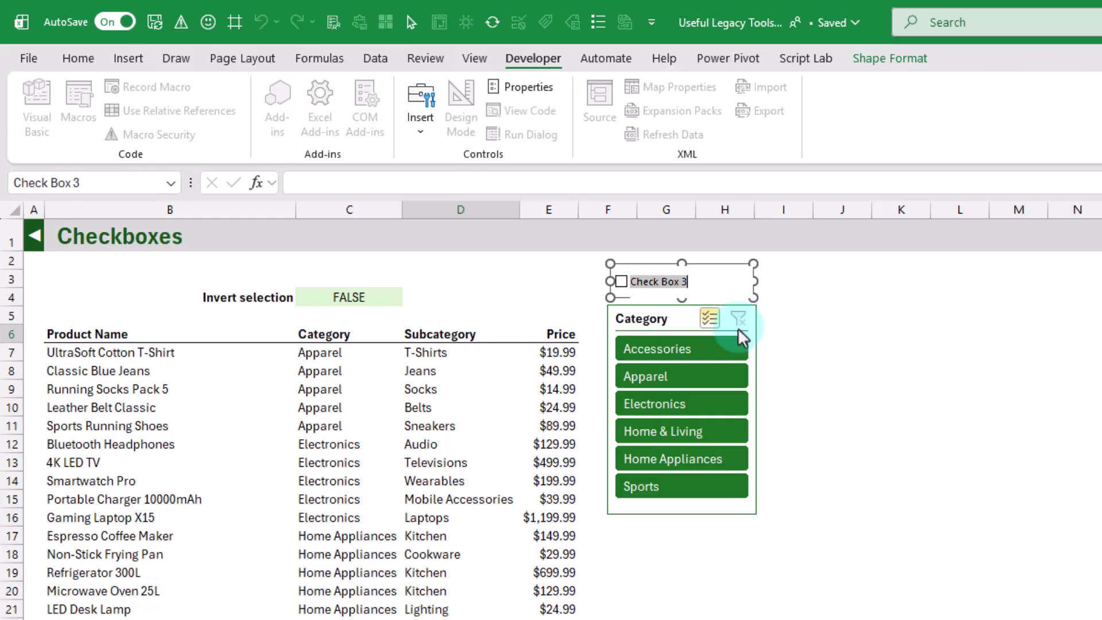
pyautogui.write('Invert selection')
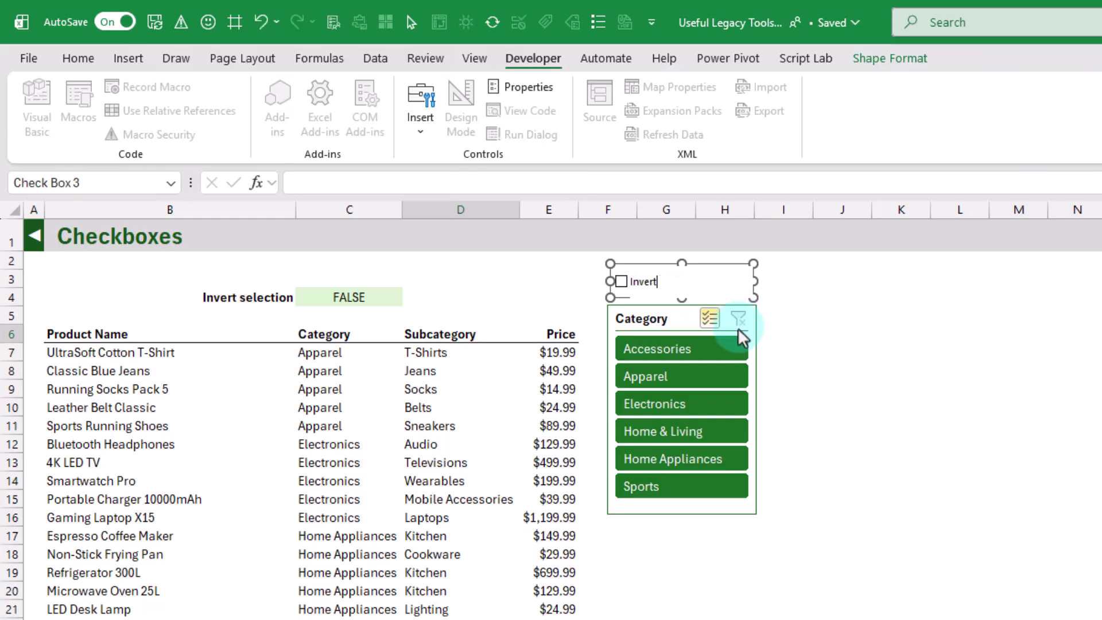
pyautogui.click(790, 300)
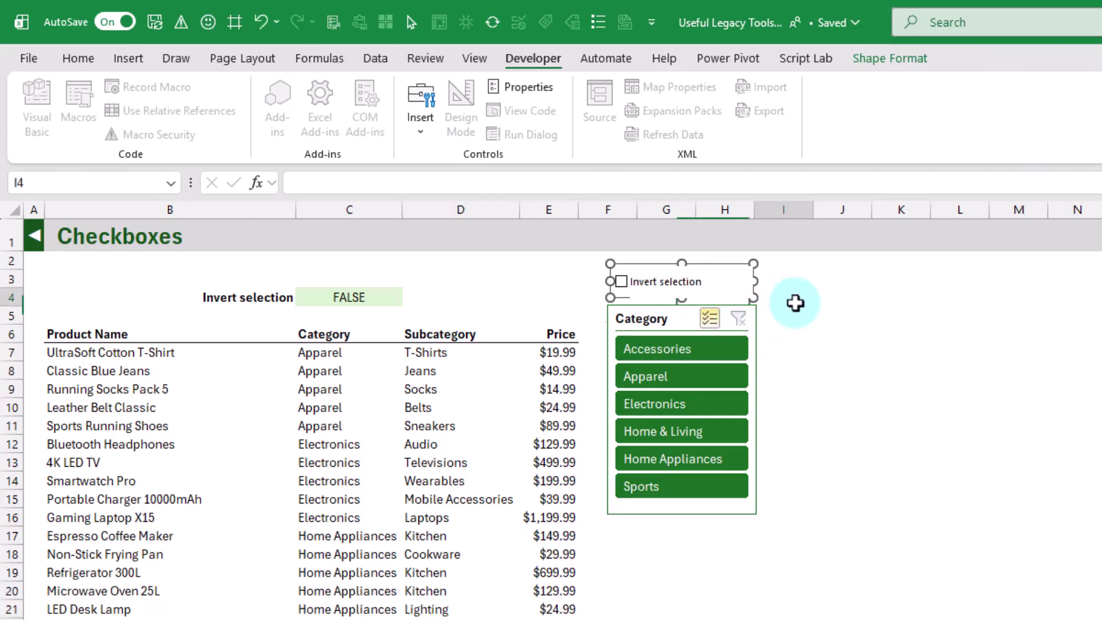
# Step: Link the Invert selection form control checkbox to cell $C$4
pyautogui.rightClick(695, 274)
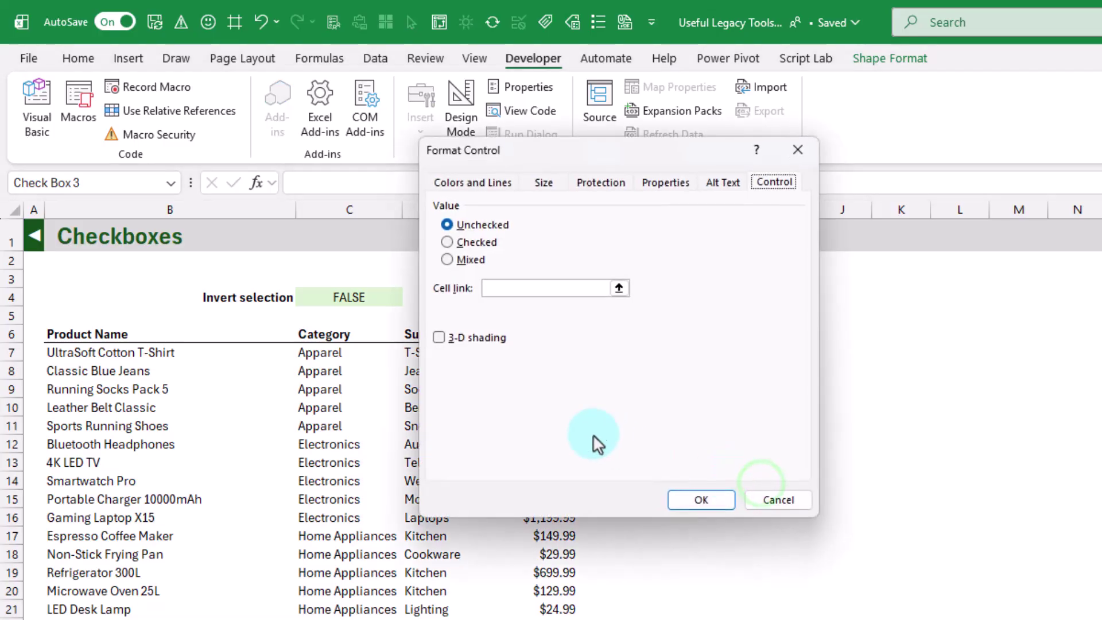
pyautogui.click(618, 289)
pyautogui.click(366, 298)
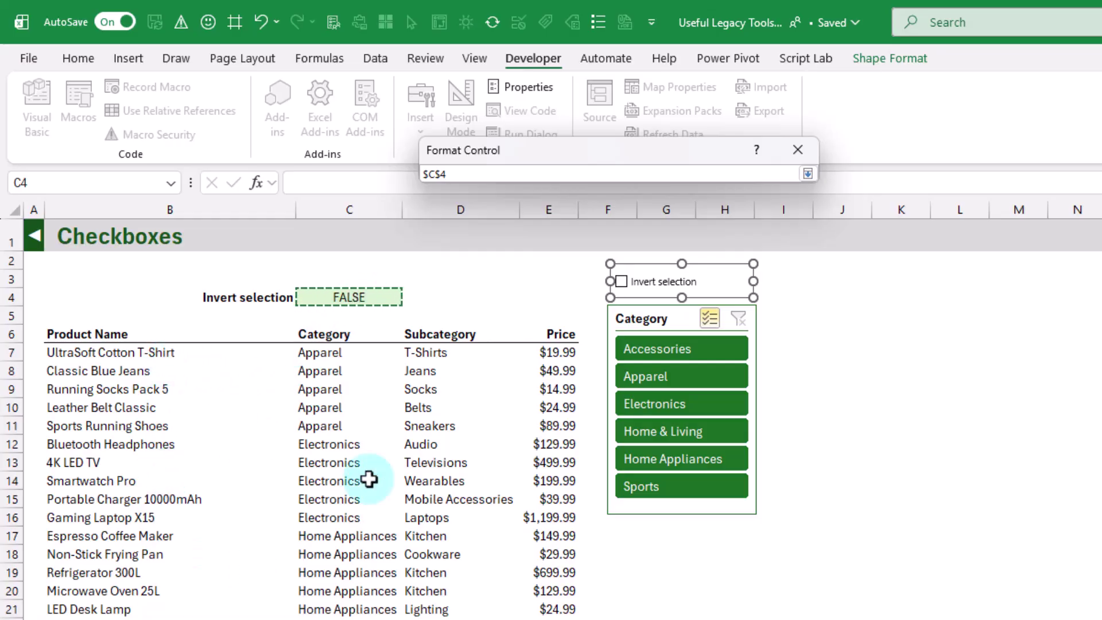
pyautogui.click(808, 173)
pyautogui.click(701, 500)
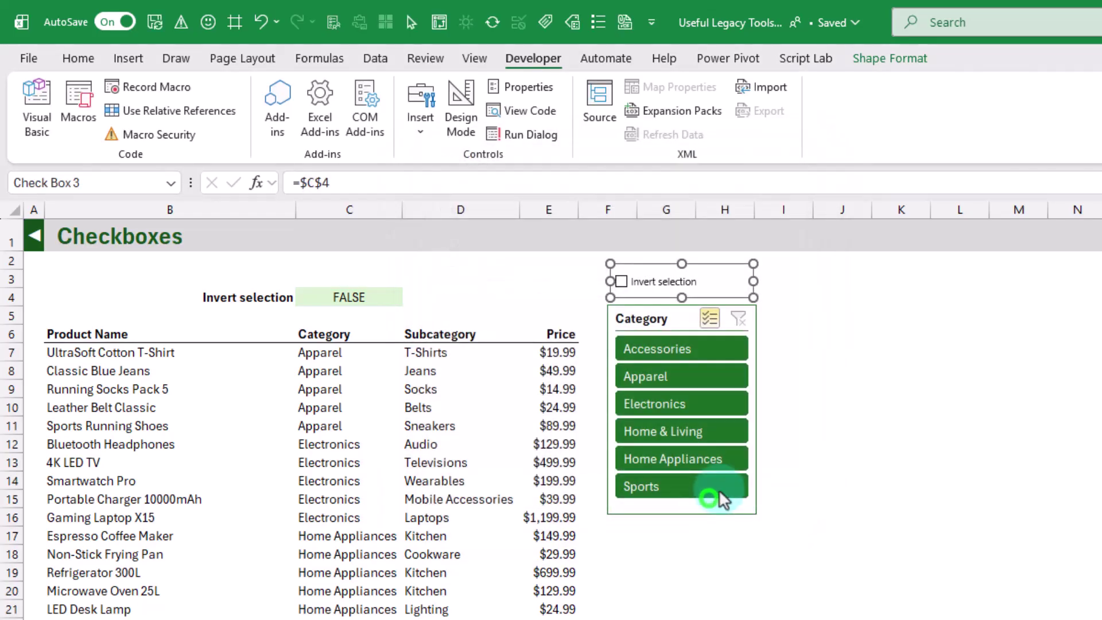
# Step: Nudge the Invert selection checkbox and the Category slicer slightly so that they line up
pyautogui.moveTo(700, 262)
pyautogui.mouseDown()
pyautogui.moveTo(729, 266)
pyautogui.moveTo(703, 259)
pyautogui.moveTo(706, 267)
pyautogui.mouseUp()
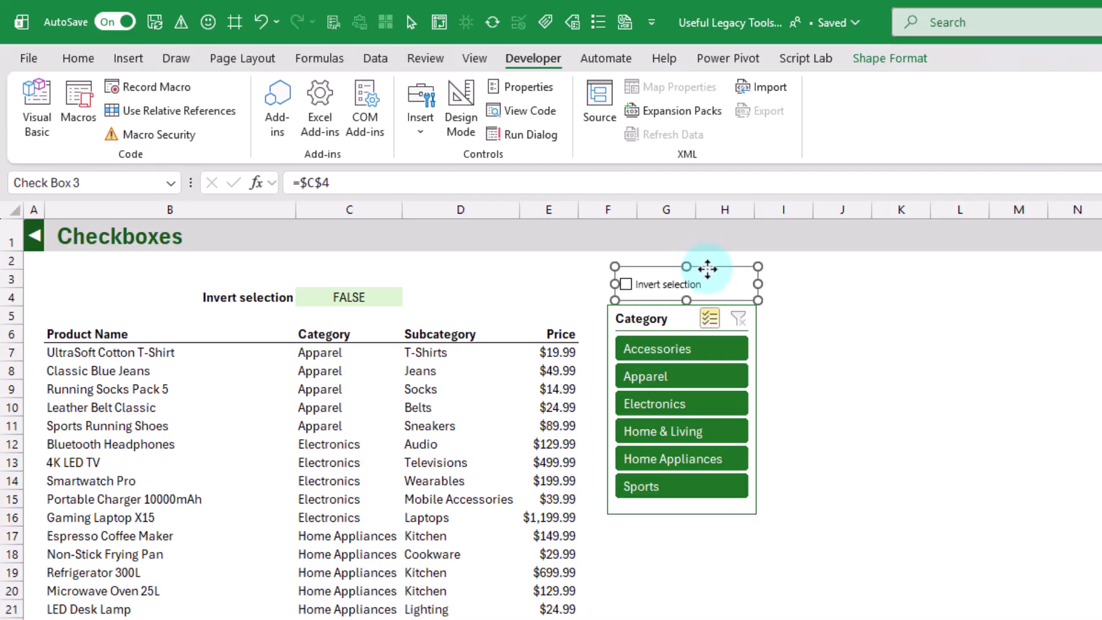
pyautogui.click(667, 311)
pyautogui.moveTo(669, 312); pyautogui.dragTo(675, 311)
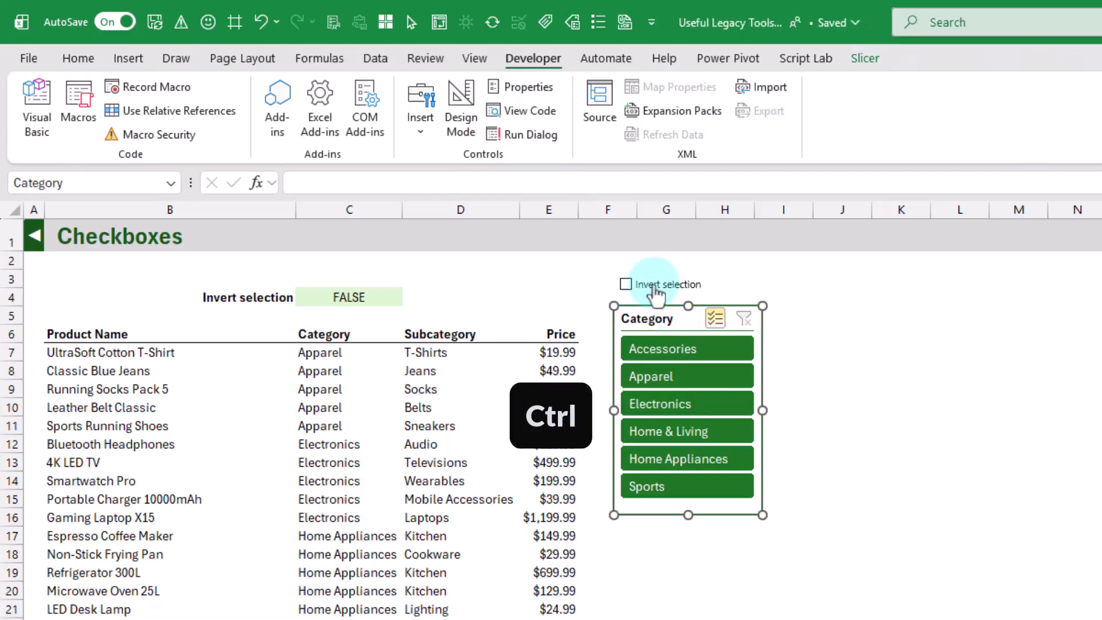
# Step: Group the Invert selection checkbox with the Category slicer and move the group slightly down
pyautogui.keyDown('ctrl'); pyautogui.click(654, 285); pyautogui.keyUp('ctrl')
pyautogui.rightClick(655, 285)
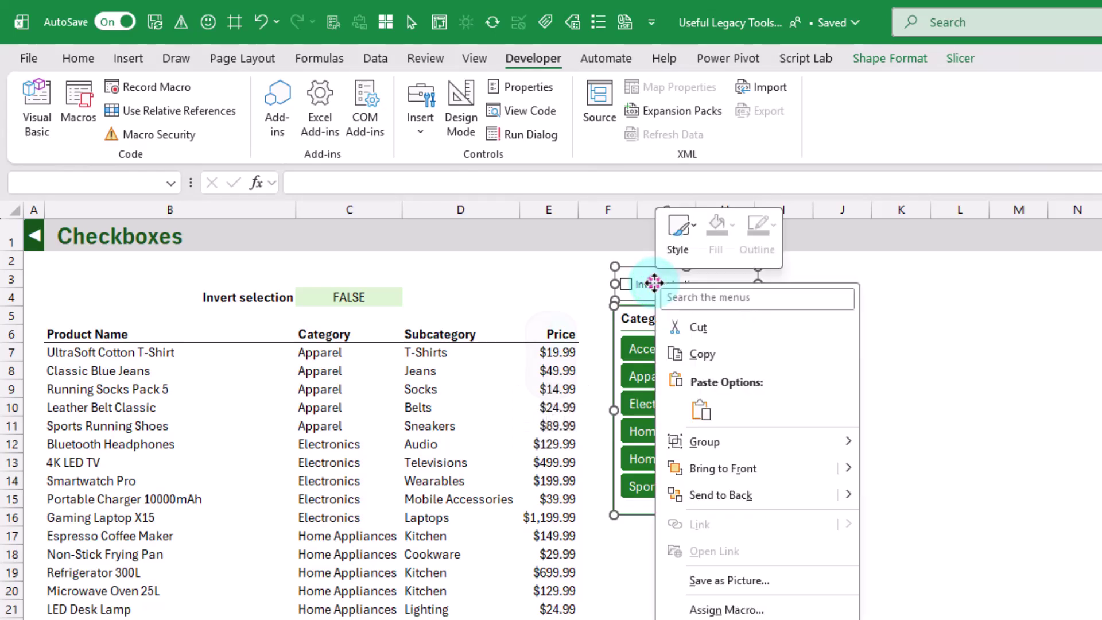
pyautogui.moveTo(711, 447)
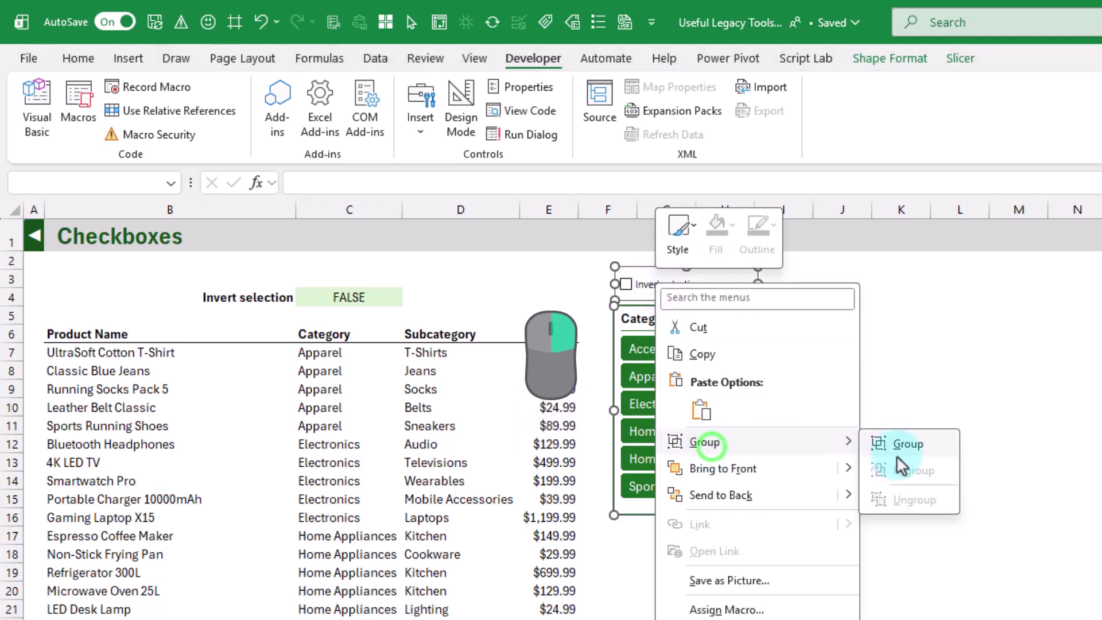
pyautogui.click(907, 443)
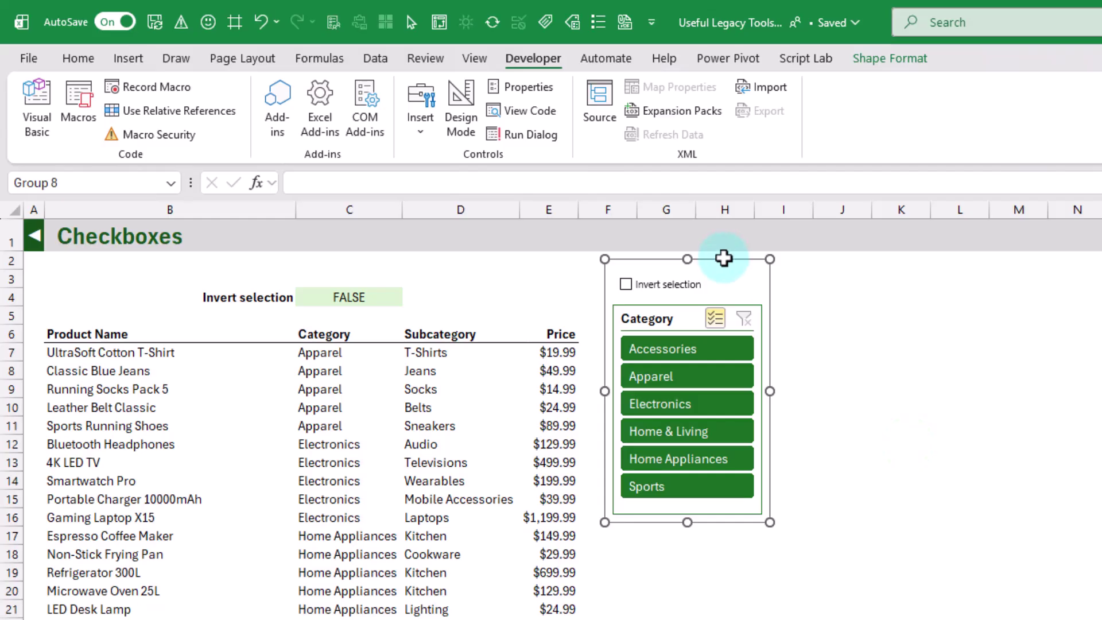
pyautogui.moveTo(723, 259)
pyautogui.mouseDown()
pyautogui.moveTo(741, 274)
pyautogui.moveTo(728, 273)
pyautogui.mouseUp()
# Step: Test the Invert selection checkbox with all categories and with Apparel and Home & Living deselected, and reset the checkbox and slicer filter
pyautogui.click(630, 299)
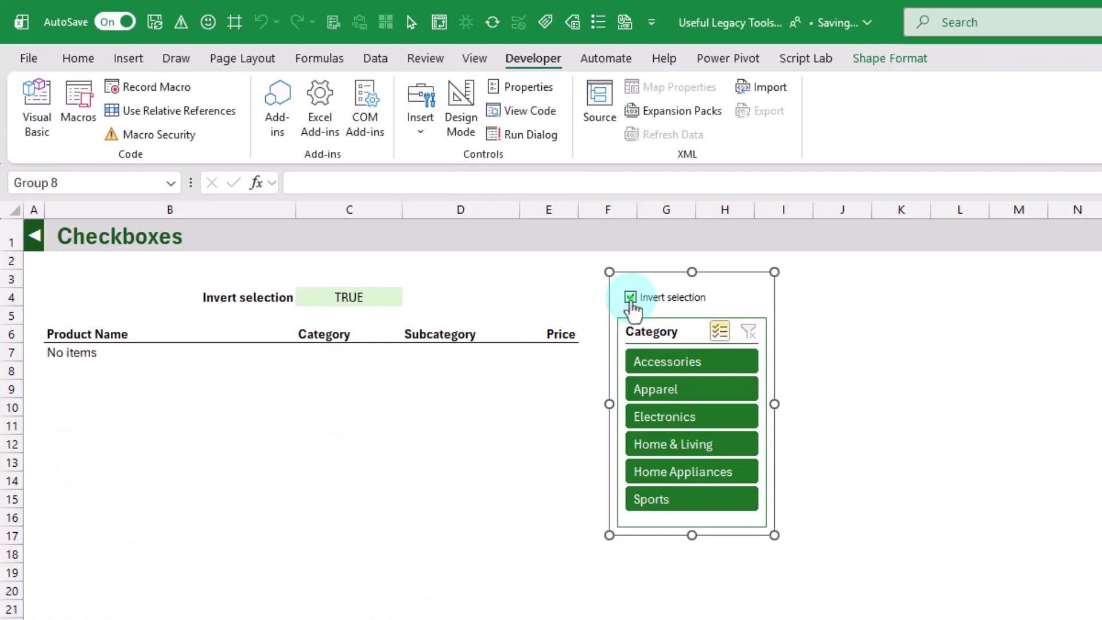
pyautogui.click(631, 298)
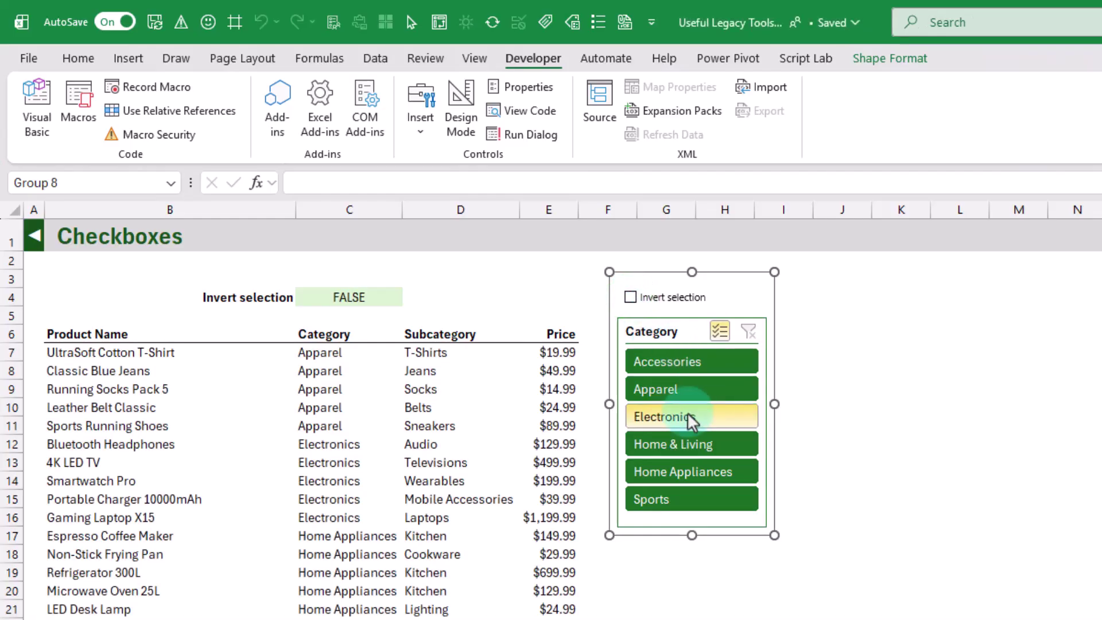
pyautogui.click(683, 391)
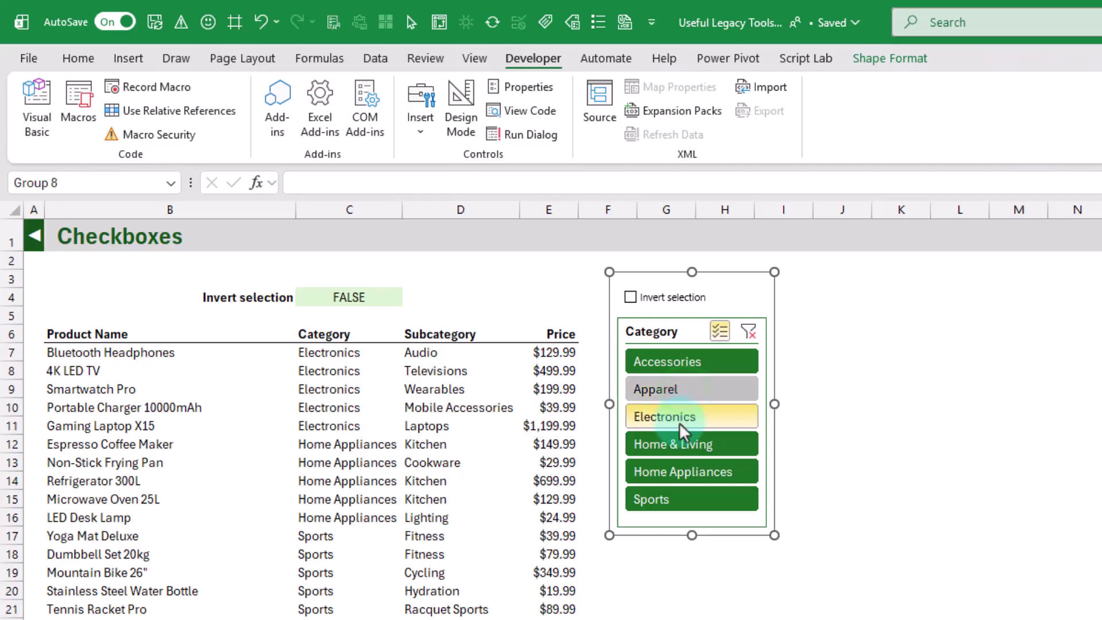
pyautogui.click(677, 445)
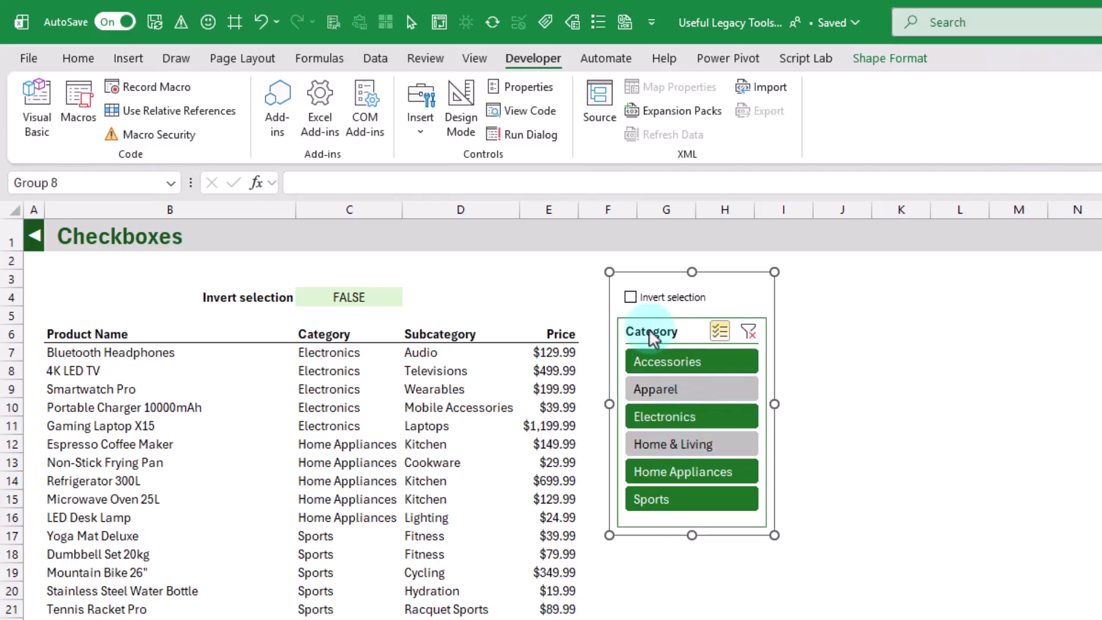
pyautogui.click(630, 297)
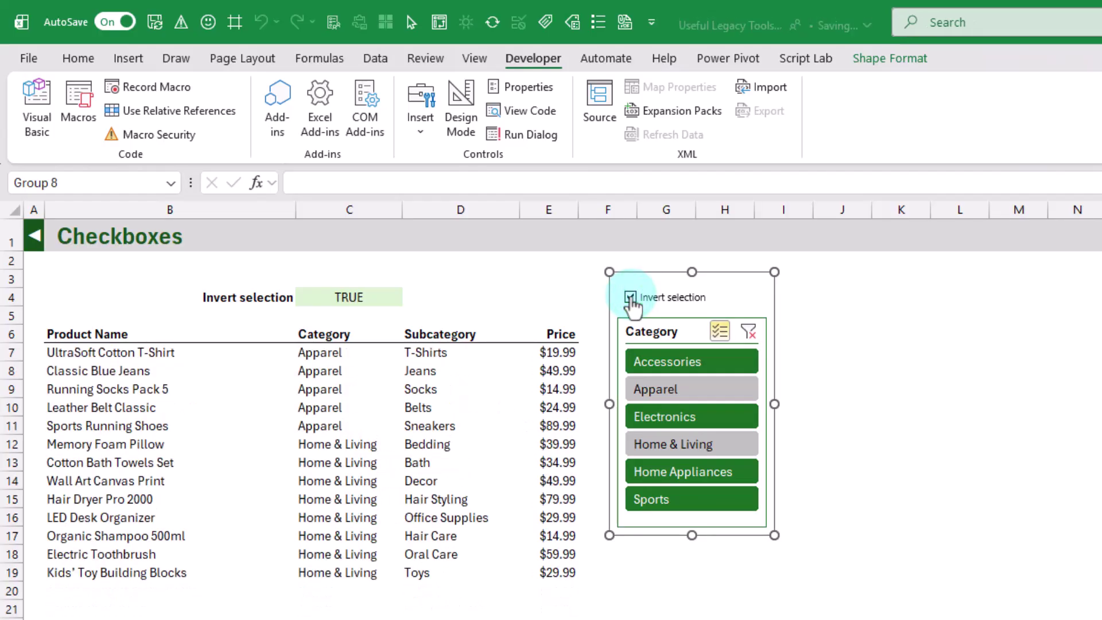
pyautogui.click(630, 297)
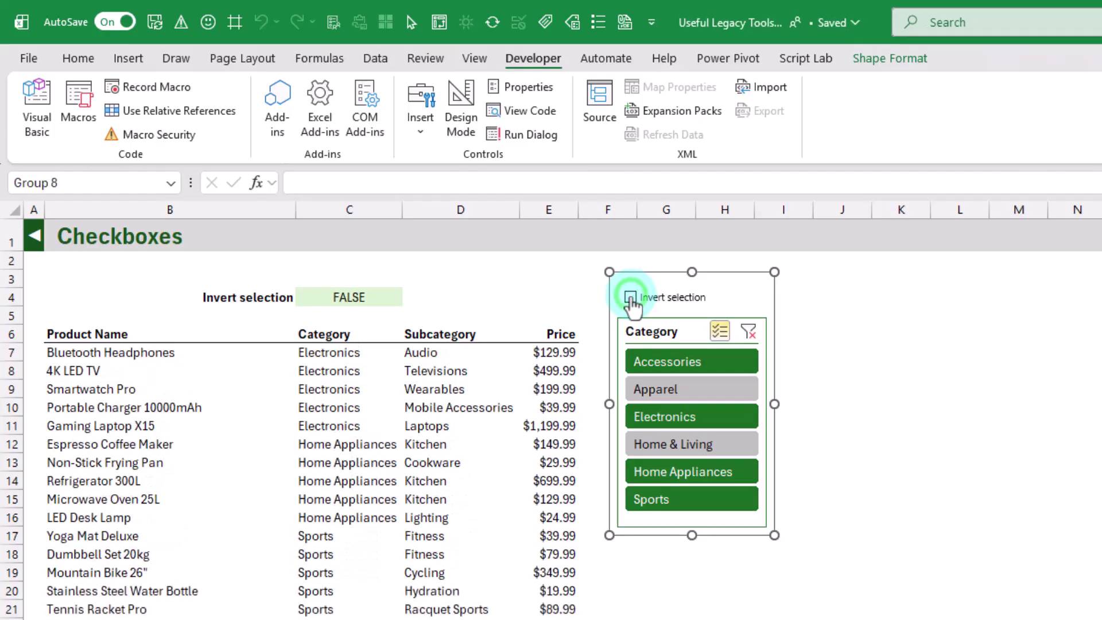
pyautogui.click(750, 329)
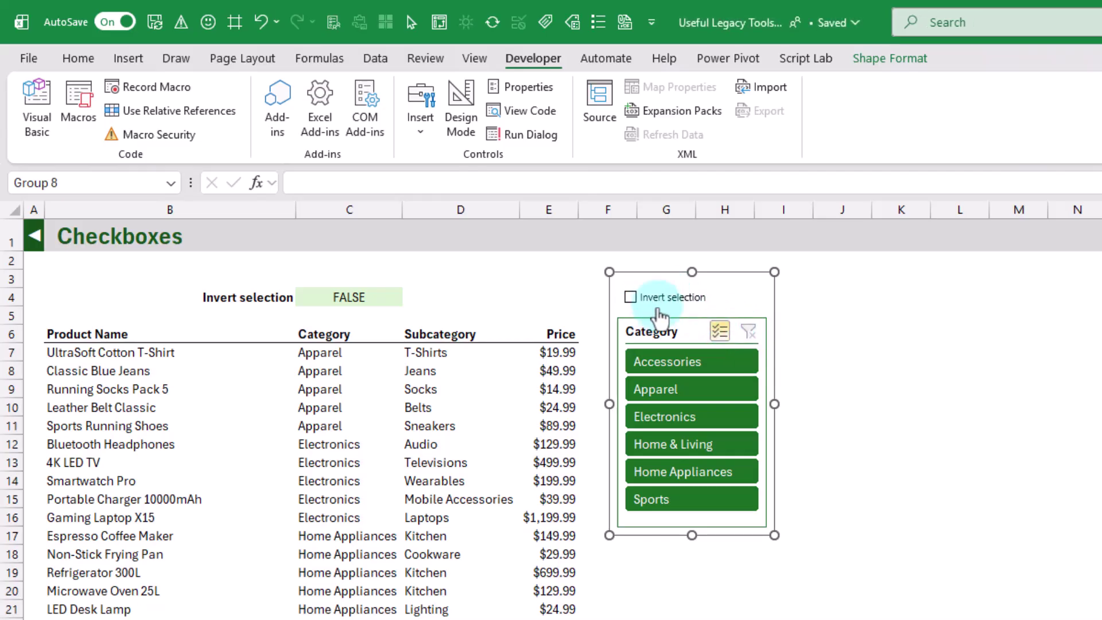
# Step: Turn the Invert selection value in C4 into an in-cell checkbox
pyautogui.click(365, 298)
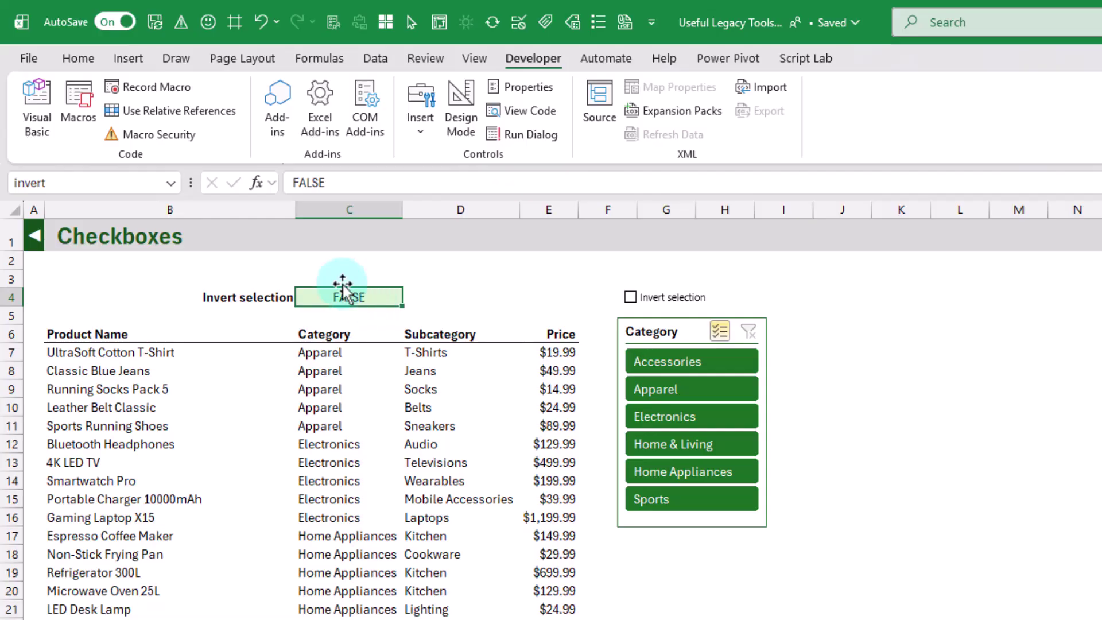
pyautogui.click(128, 57)
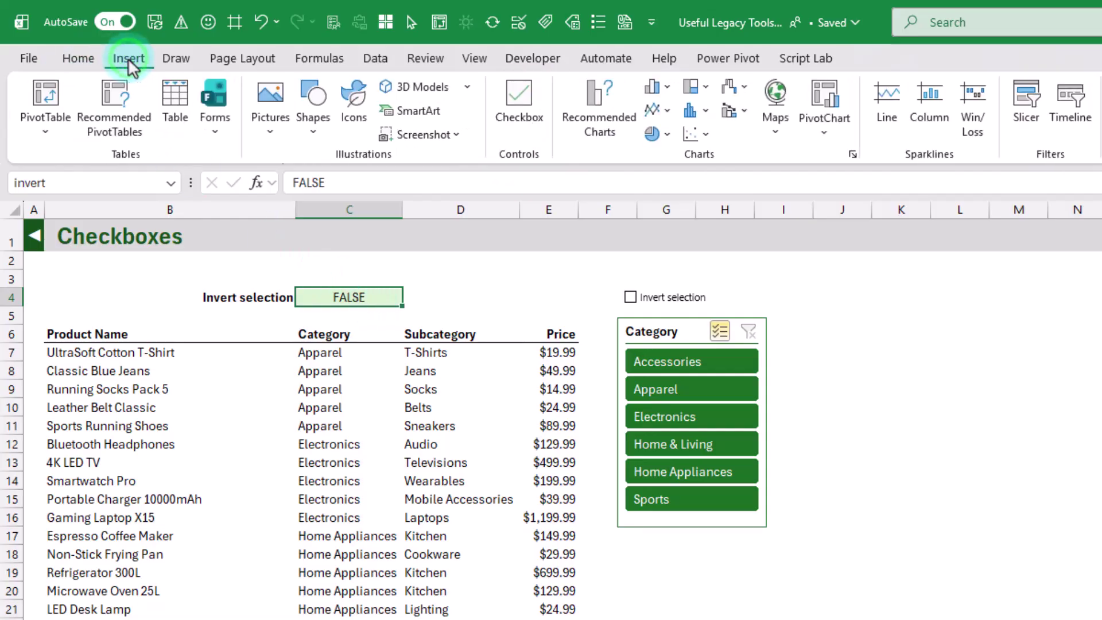
pyautogui.click(526, 96)
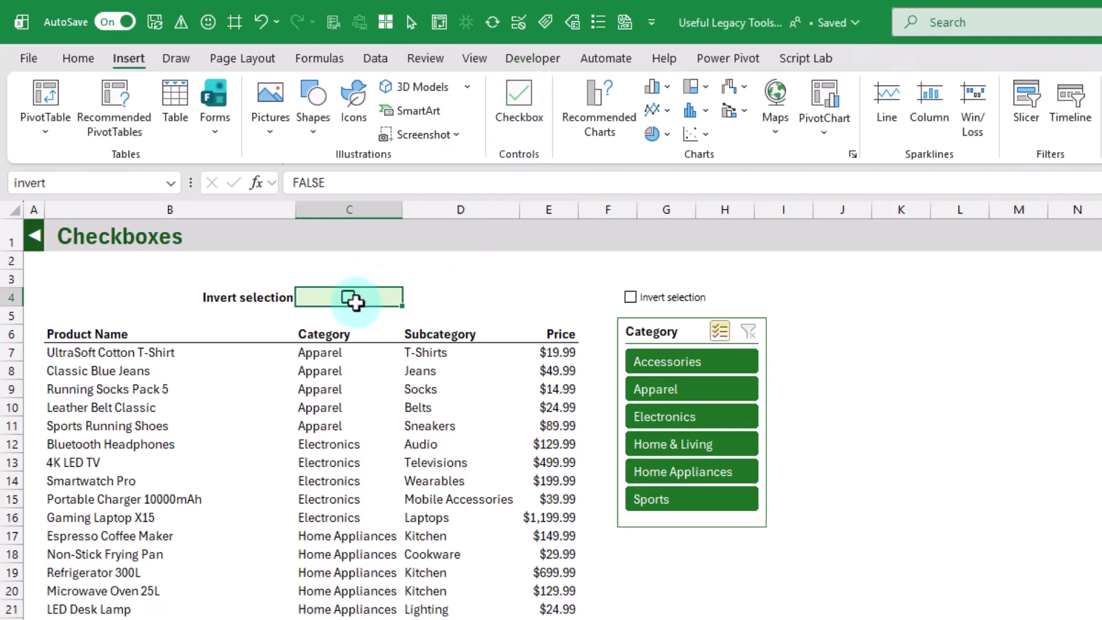
# Step: Tick the in-cell Invert selection checkbox in C4 and deselect Apparel and Home & Living in the Category slicer
pyautogui.click(348, 299)
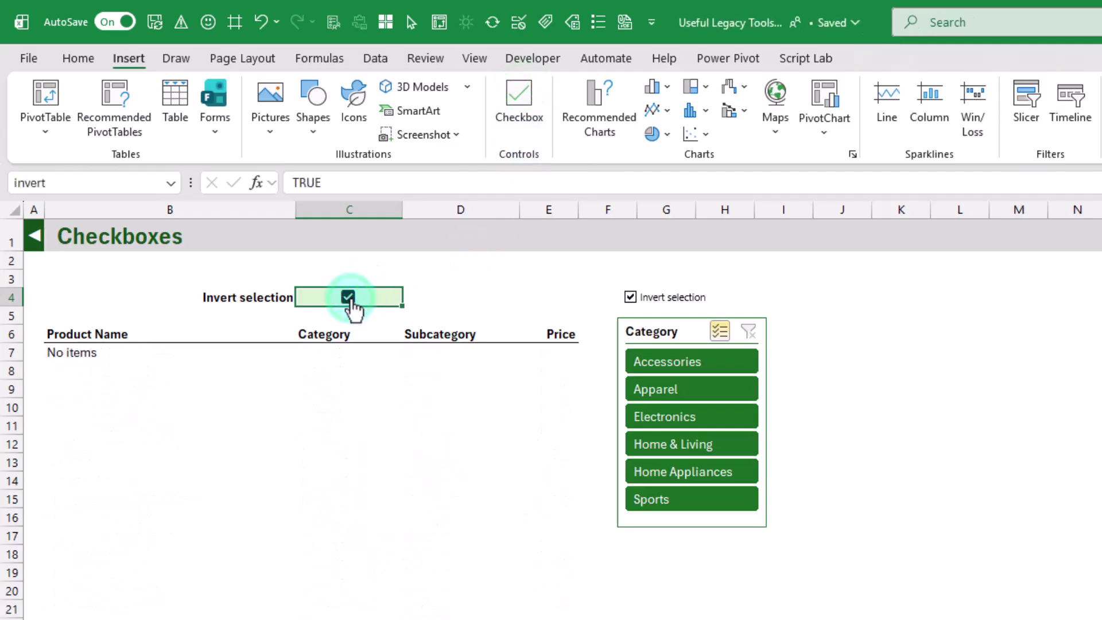
pyautogui.click(683, 391)
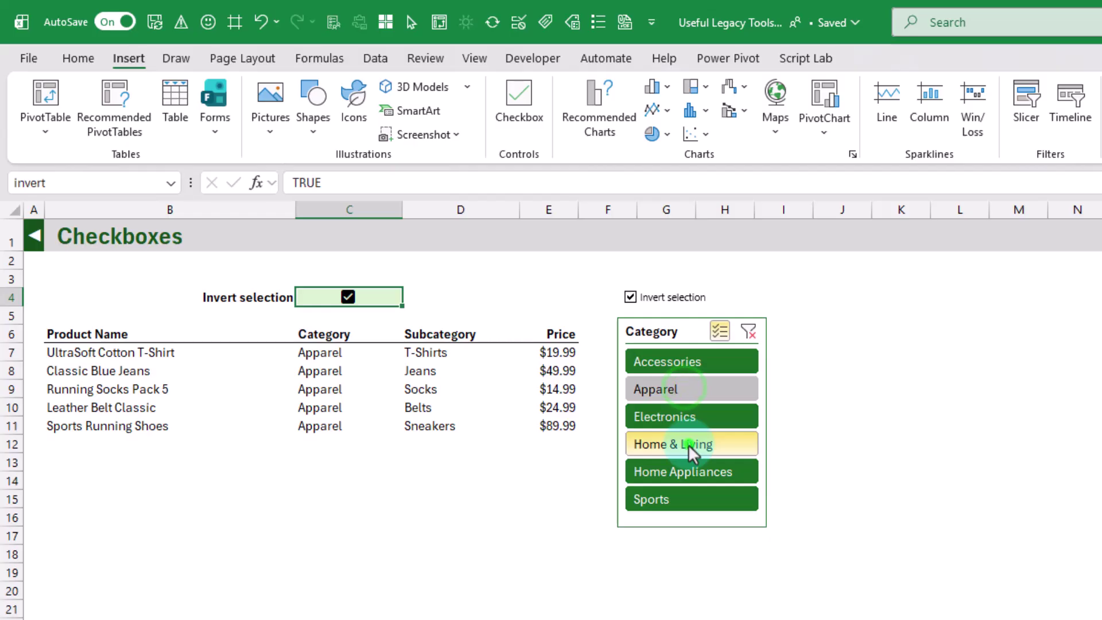
pyautogui.click(687, 444)
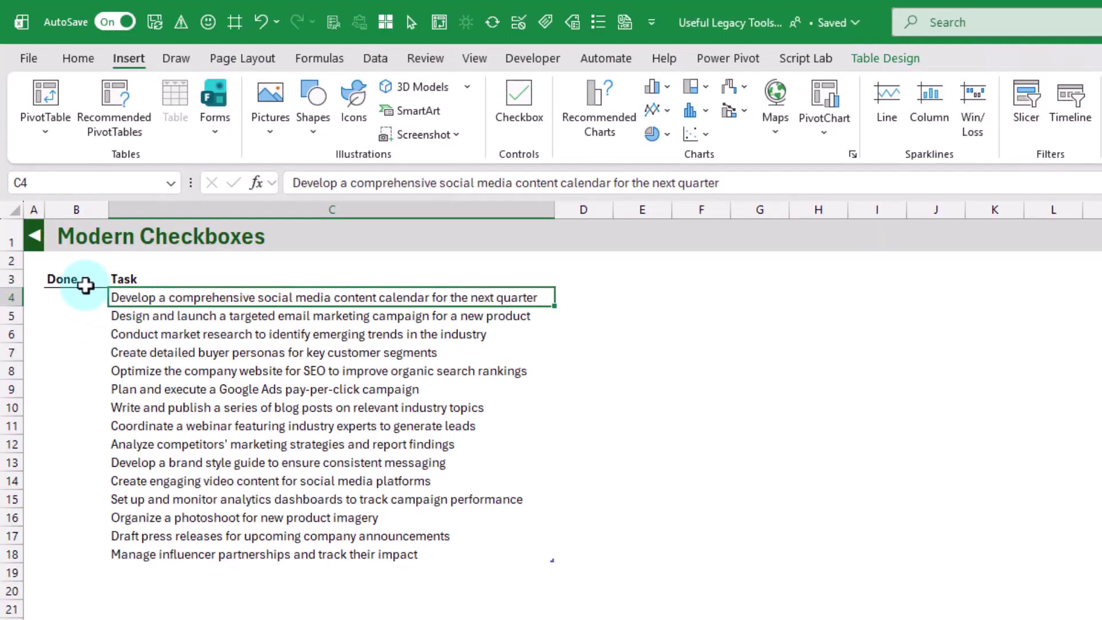
# Step: Add in-cell checkboxes to the Done column in B4:B18 and tick the tasks in rows 6, 8, 10 and 12
pyautogui.click(83, 269)
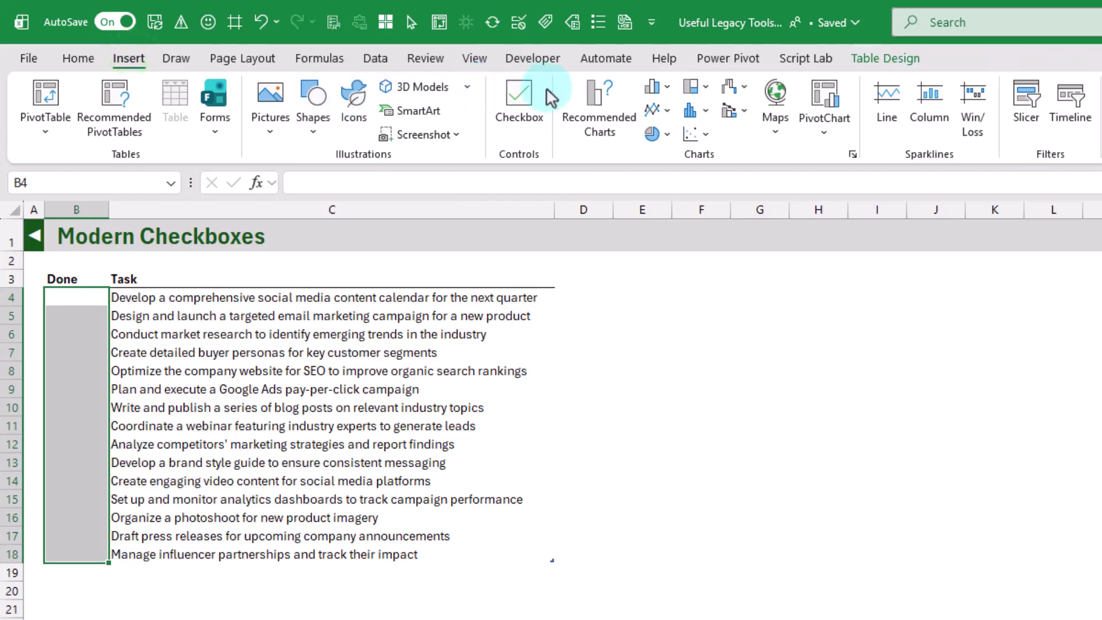
pyautogui.click(521, 91)
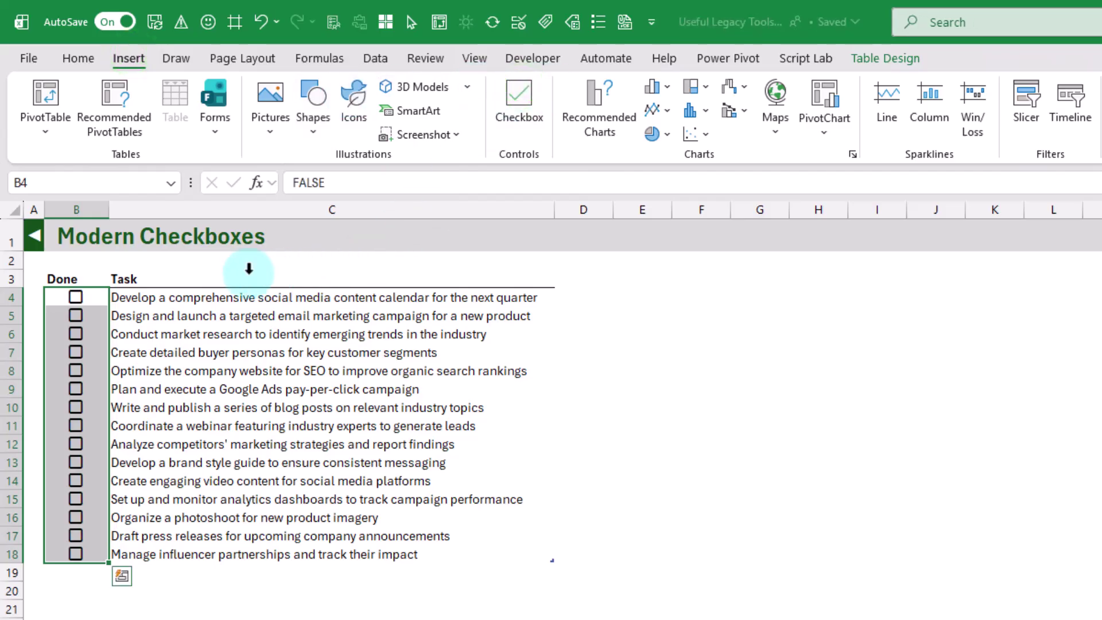
pyautogui.click(75, 333)
pyautogui.click(77, 370)
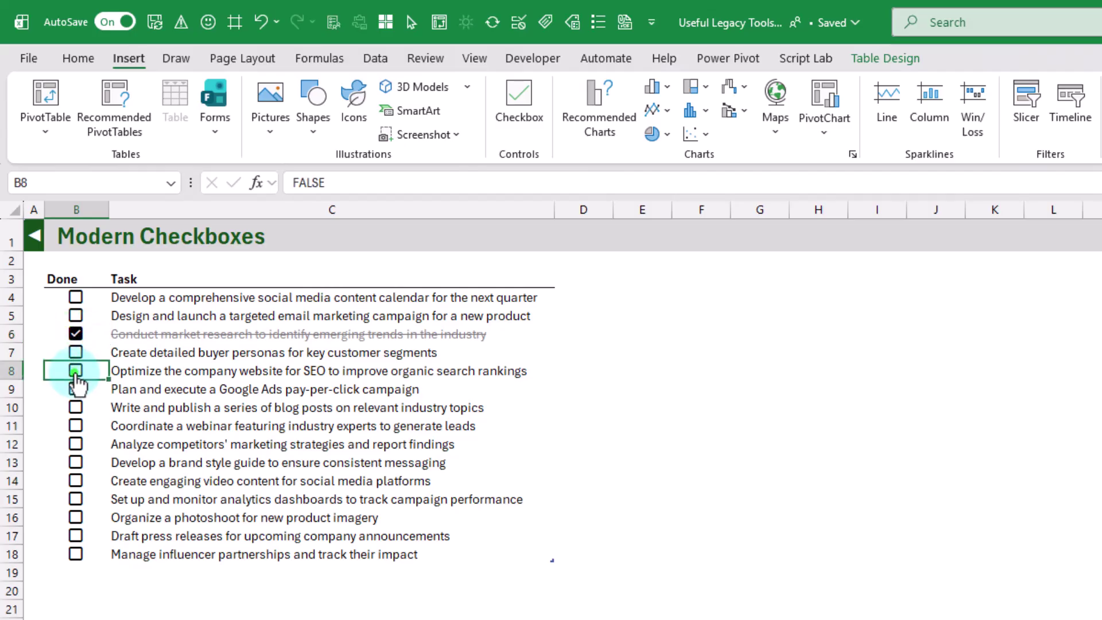
pyautogui.click(76, 408)
pyautogui.click(76, 444)
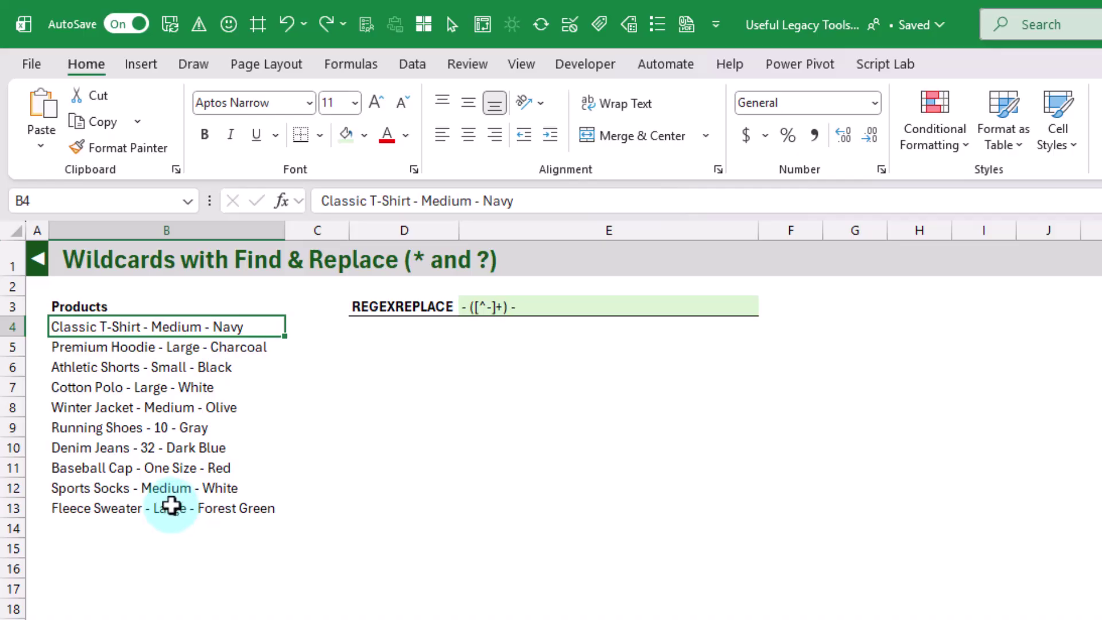
# Step: Replace every "- * -" wildcard match in the product names in B4:B13 with "- Large -" using Find and Replace, and undo the replacement
pyautogui.moveTo(164, 325); pyautogui.dragTo(165, 505)
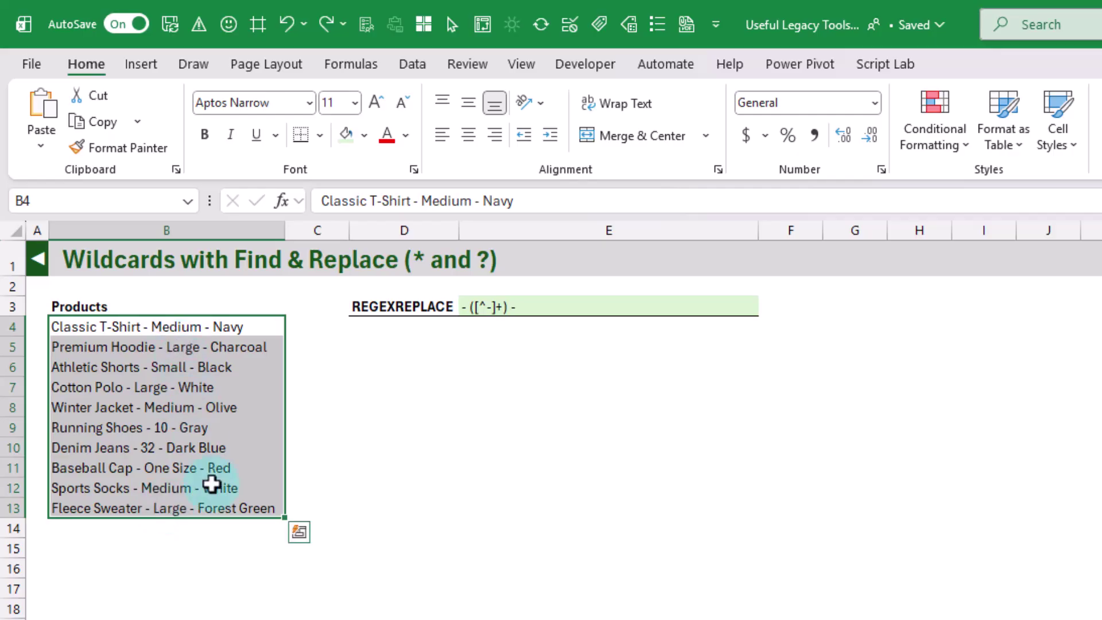
pyautogui.hotkey('ctrl', 'h')
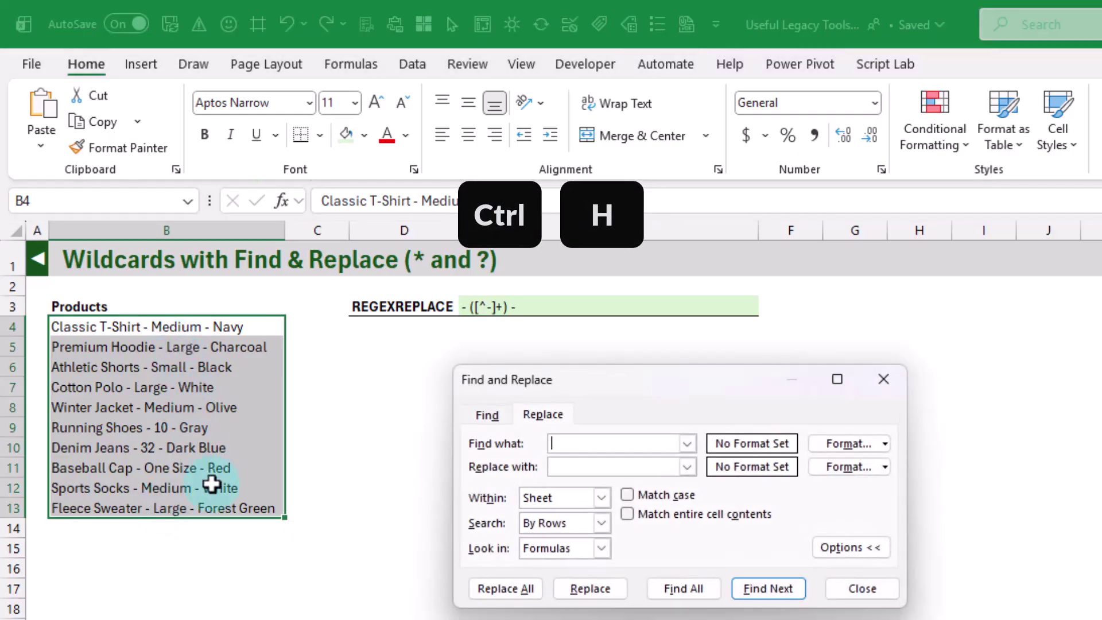
pyautogui.moveTo(582, 387); pyautogui.dragTo(462, 293)
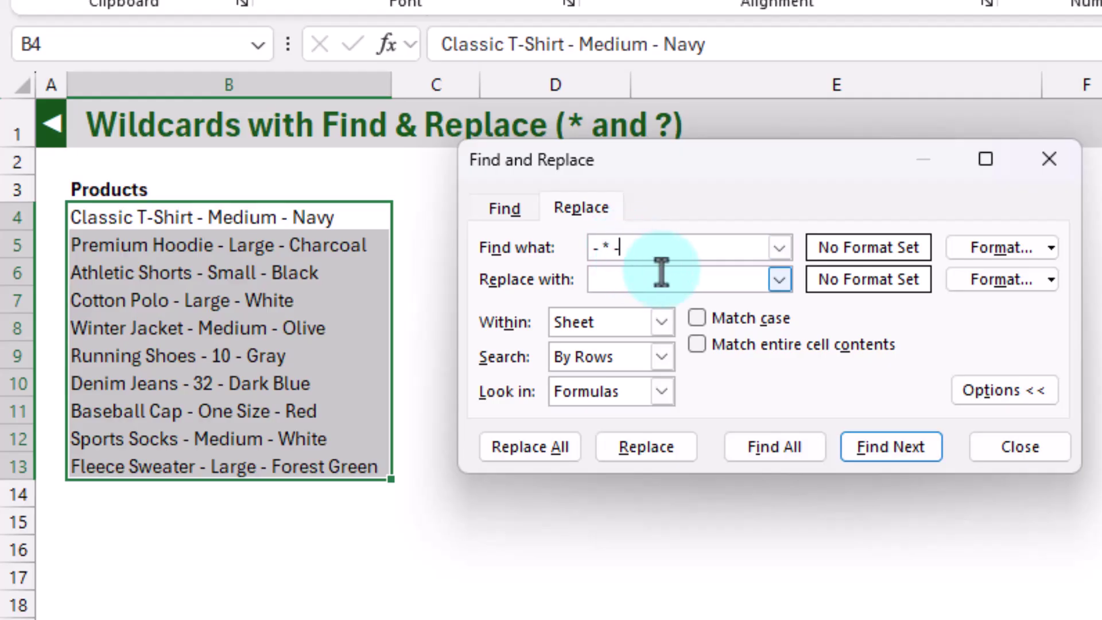
pyautogui.click(637, 284)
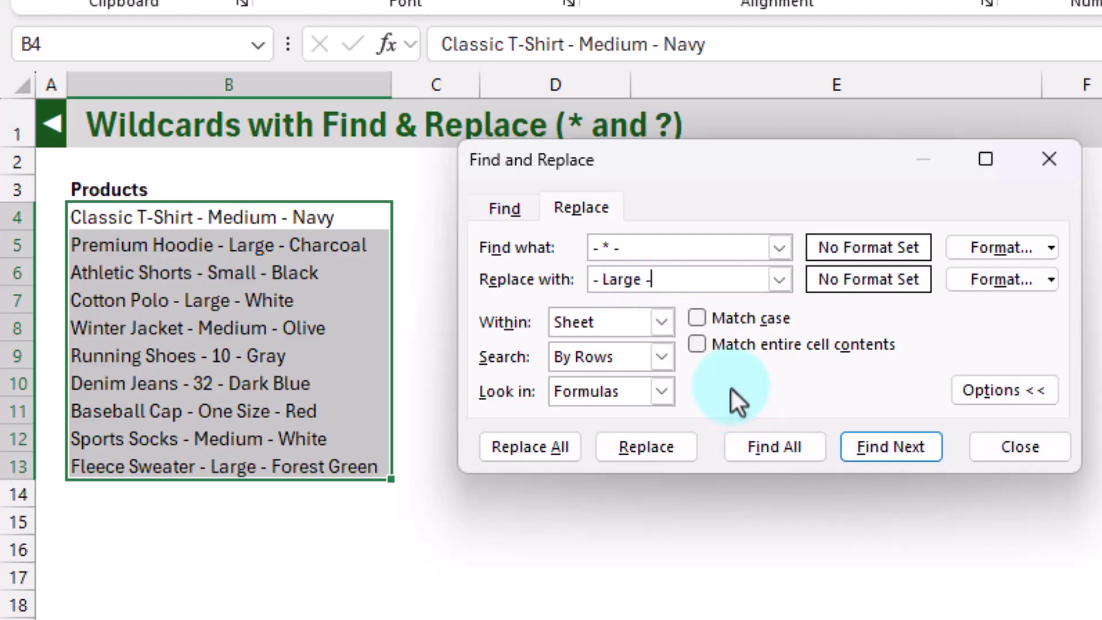
pyautogui.click(511, 446)
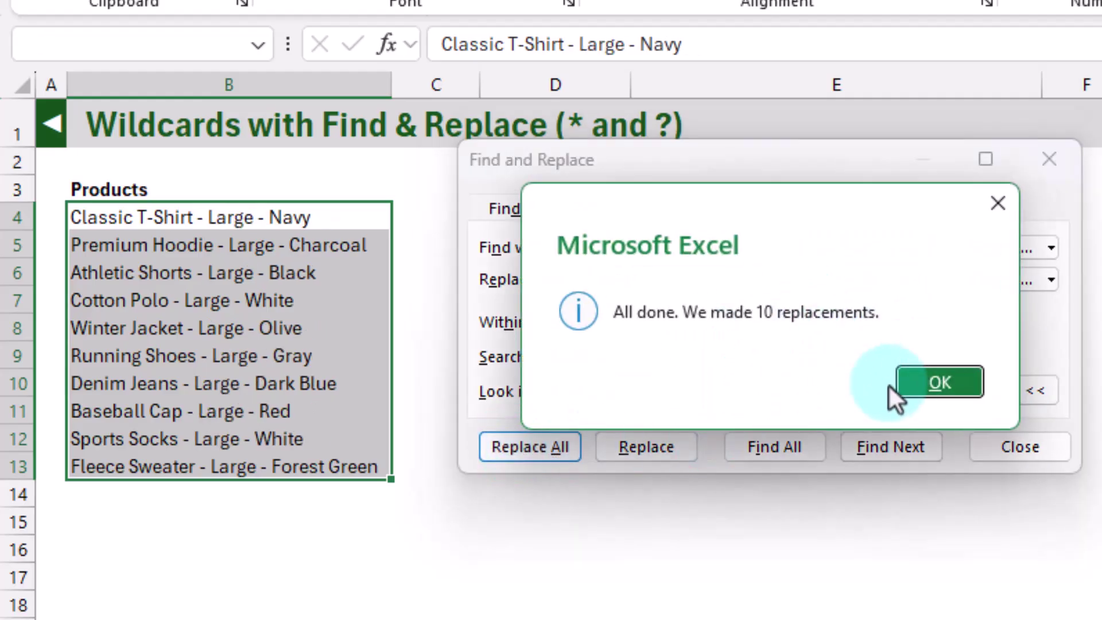
pyautogui.click(937, 381)
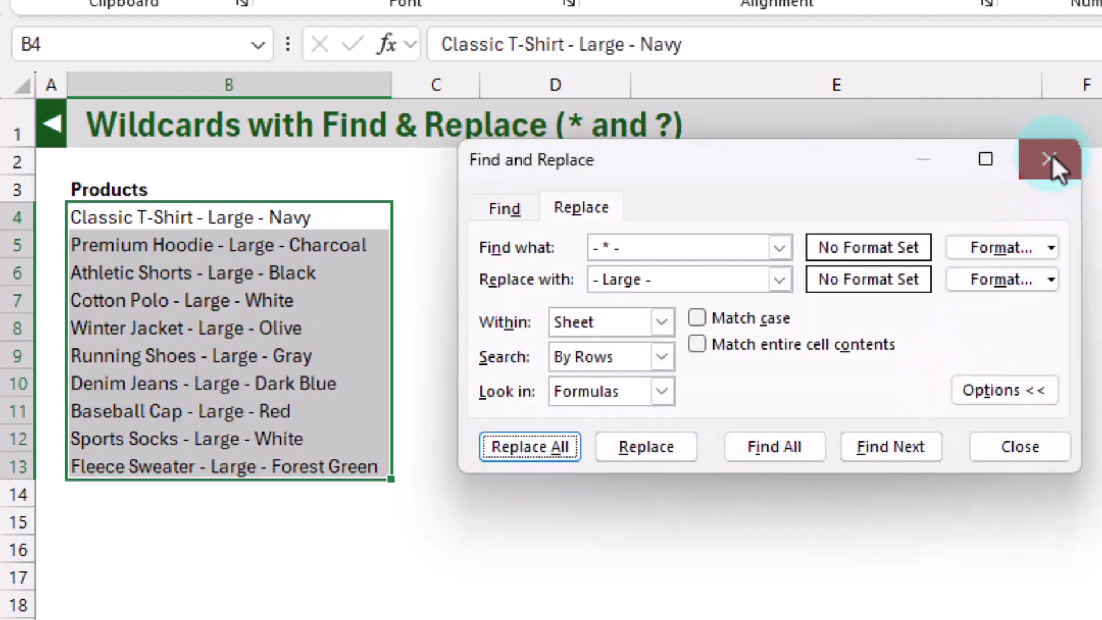
pyautogui.click(1051, 154)
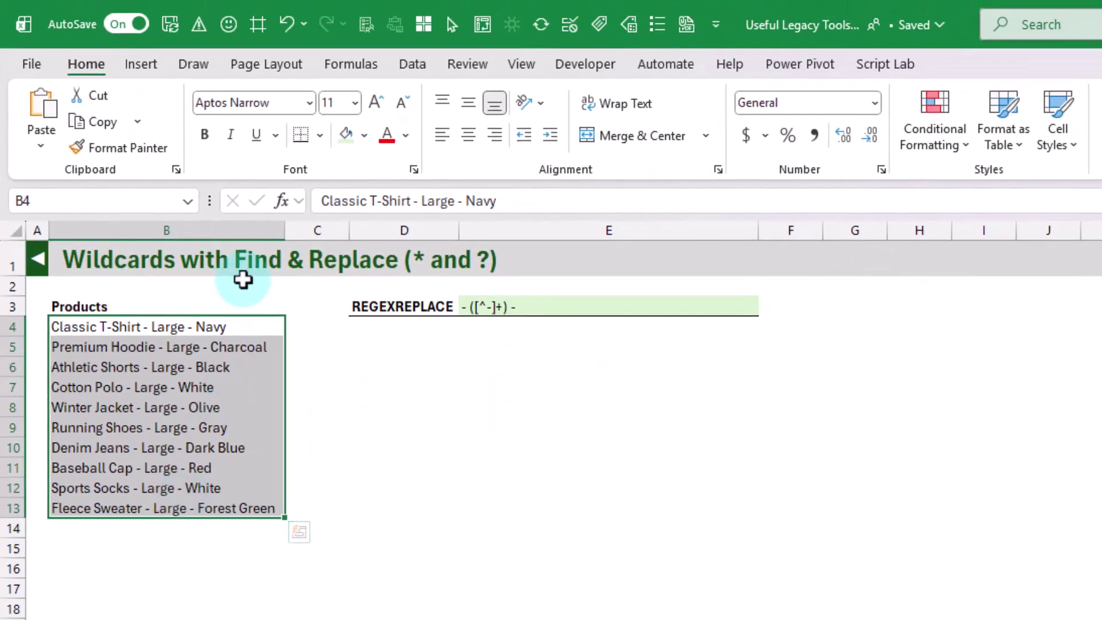
pyautogui.click(287, 24)
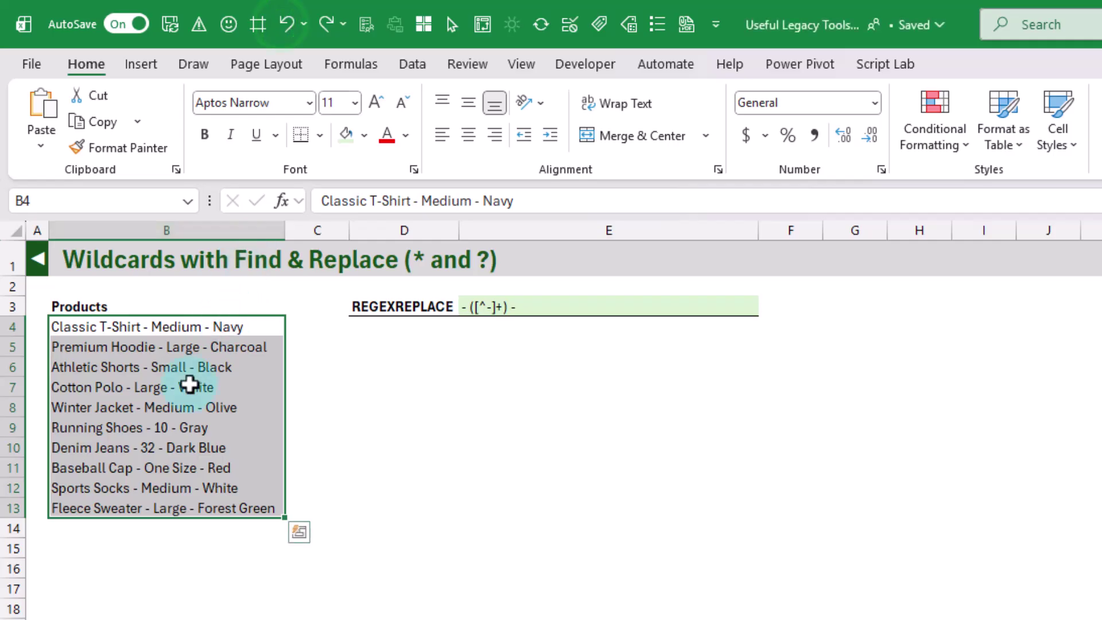
# Step: Replace all six-character sizes matching "- ?????? -" in B4:B13 with "- Large -", and undo the replacement
pyautogui.hotkey('ctrl', 'h')
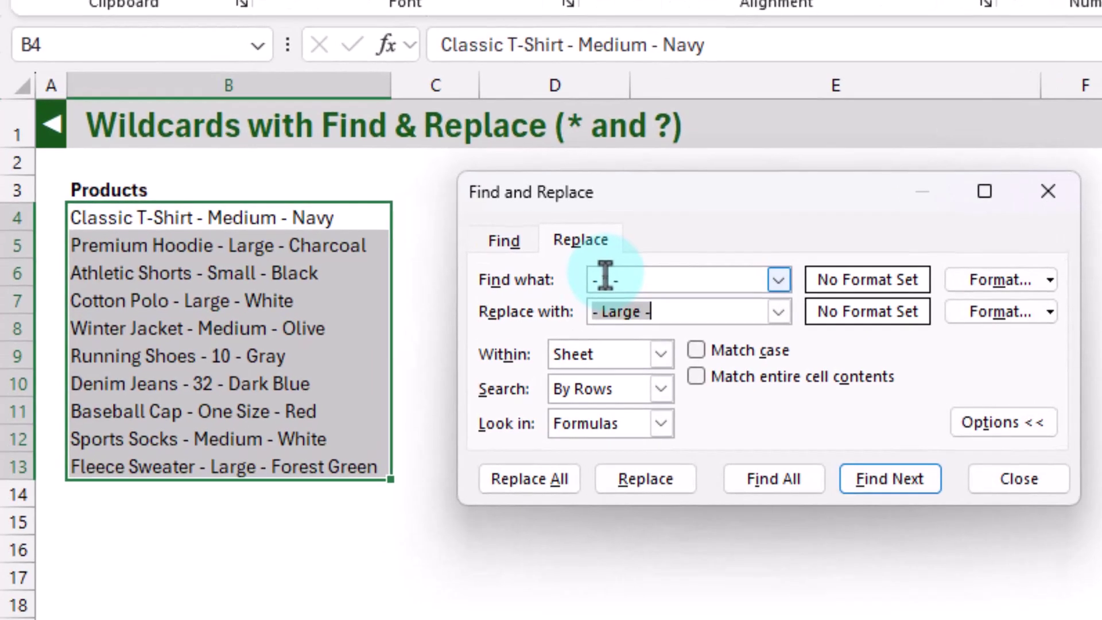
pyautogui.doubleClick(604, 280)
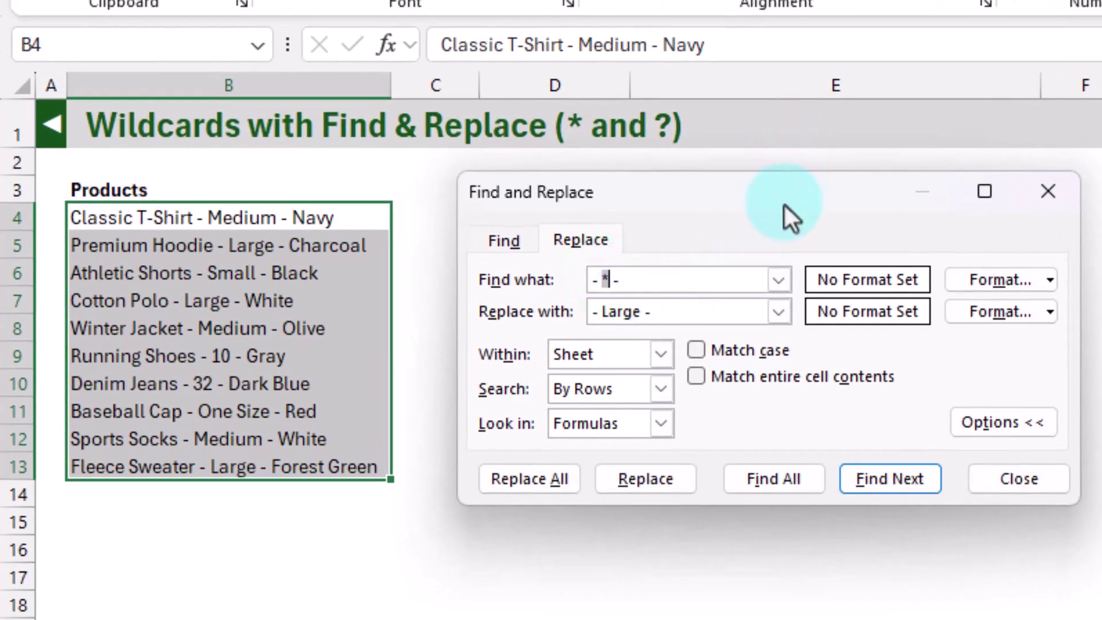
pyautogui.write('??????')
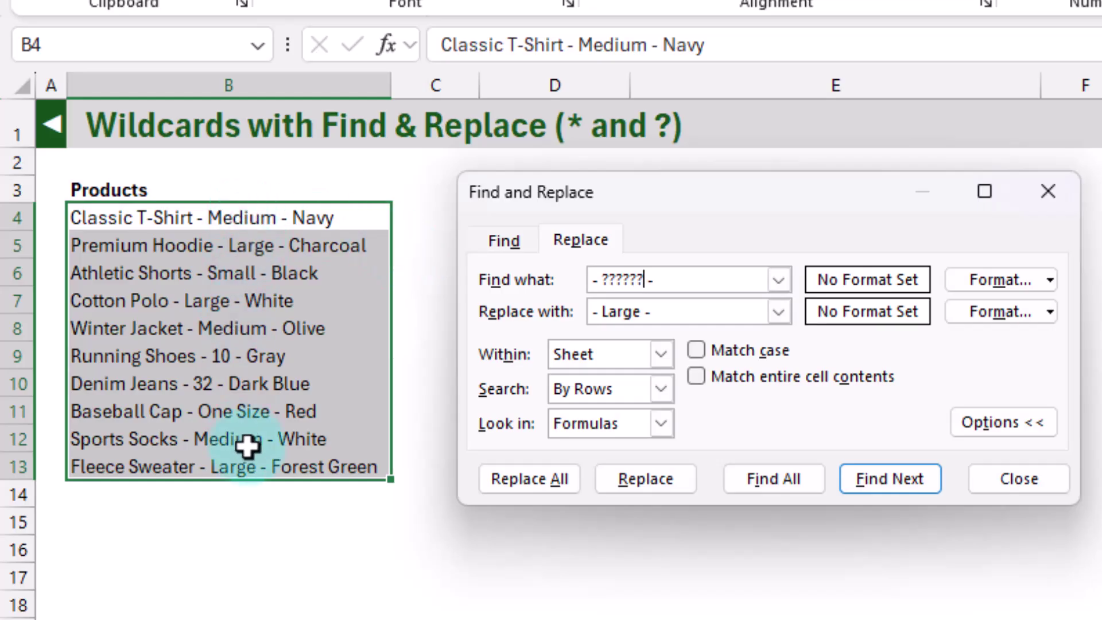
pyautogui.click(556, 484)
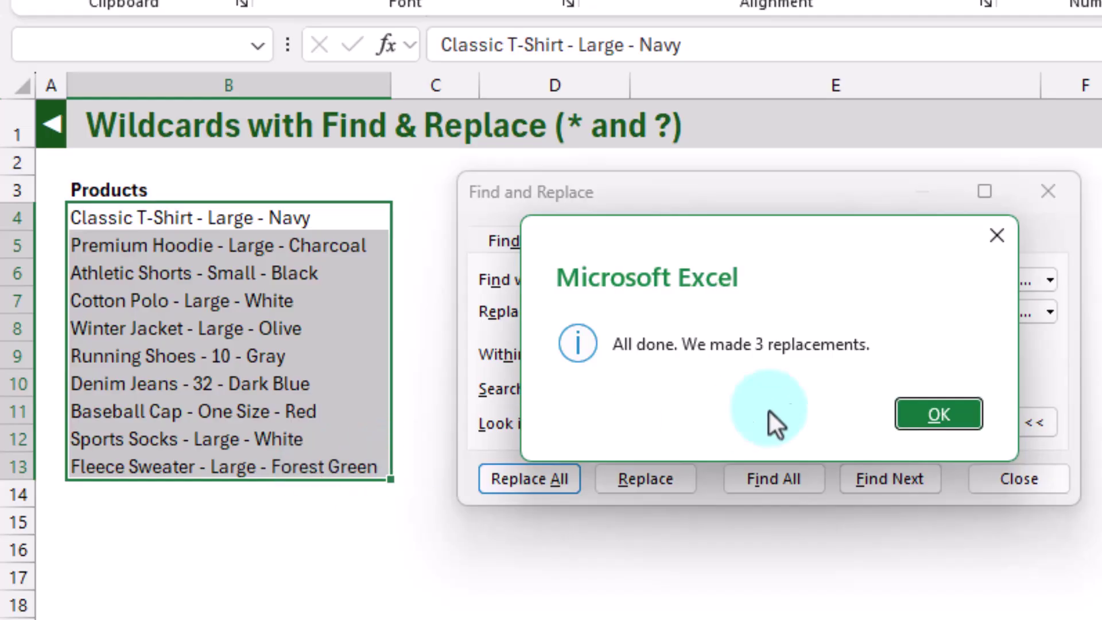
pyautogui.click(933, 414)
pyautogui.click(1019, 478)
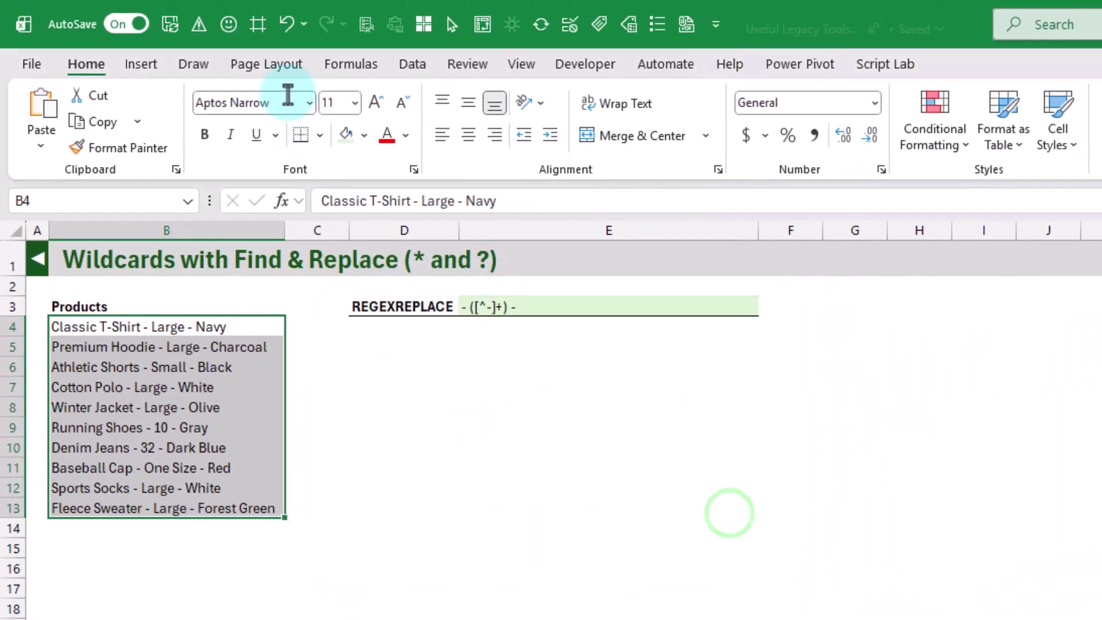
pyautogui.click(287, 24)
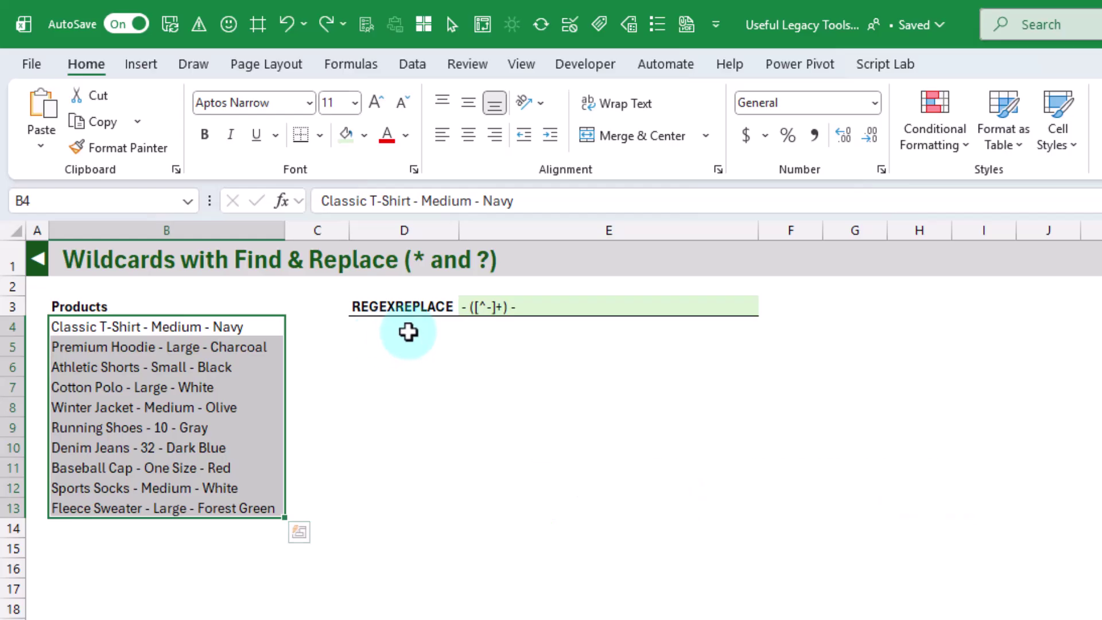
# Step: Enter a REGEXREPLACE formula in E4 with B4:B13 as text, the pattern in E3 and "- Large -" as the replacement
pyautogui.click(514, 308)
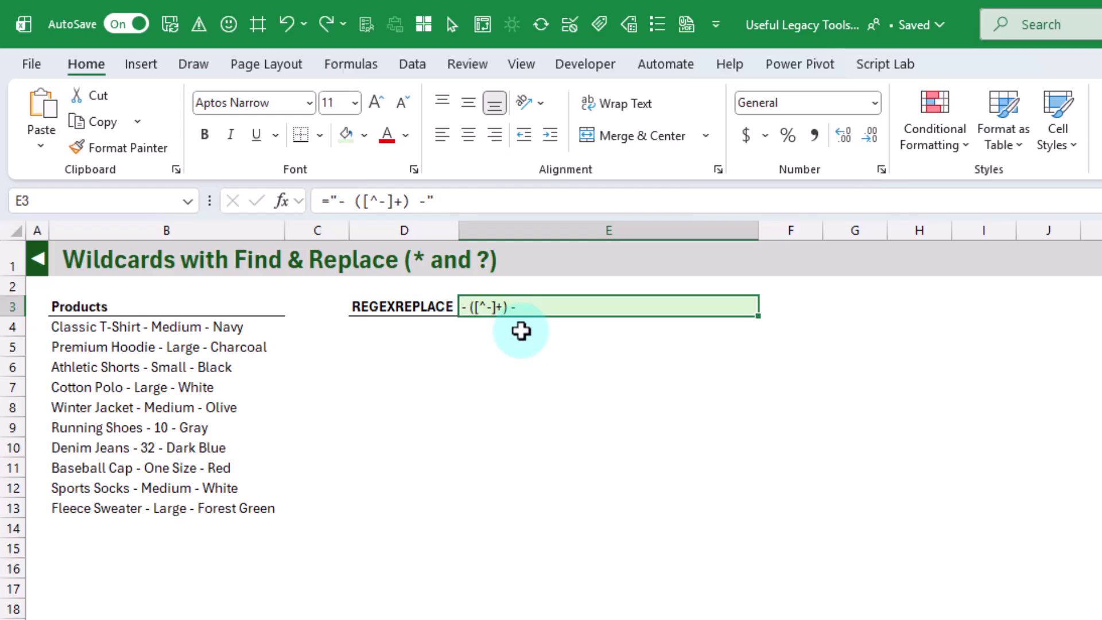
pyautogui.click(521, 331)
pyautogui.write('=')
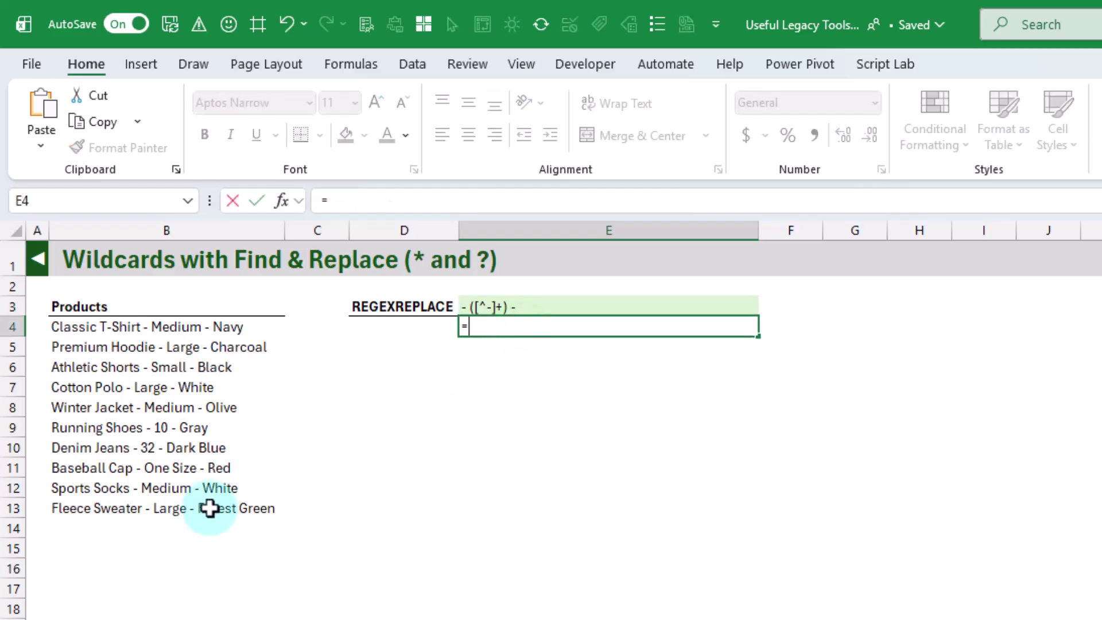
pyautogui.write('re')
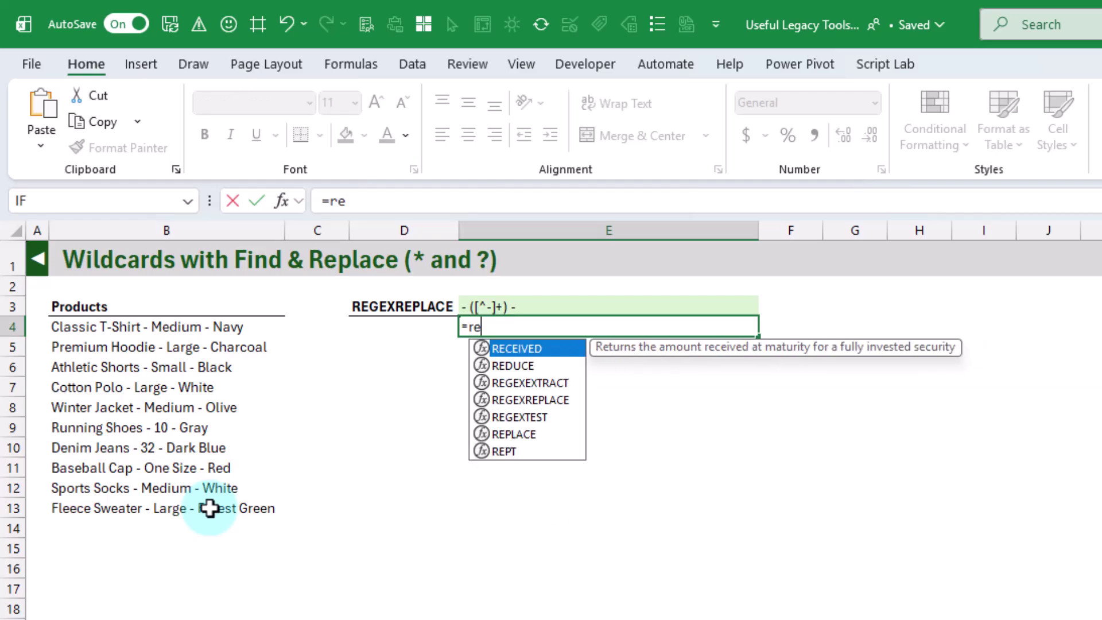
pyautogui.press('Down')
pyautogui.press('Down')
pyautogui.press('Down')
pyautogui.press('Tab')
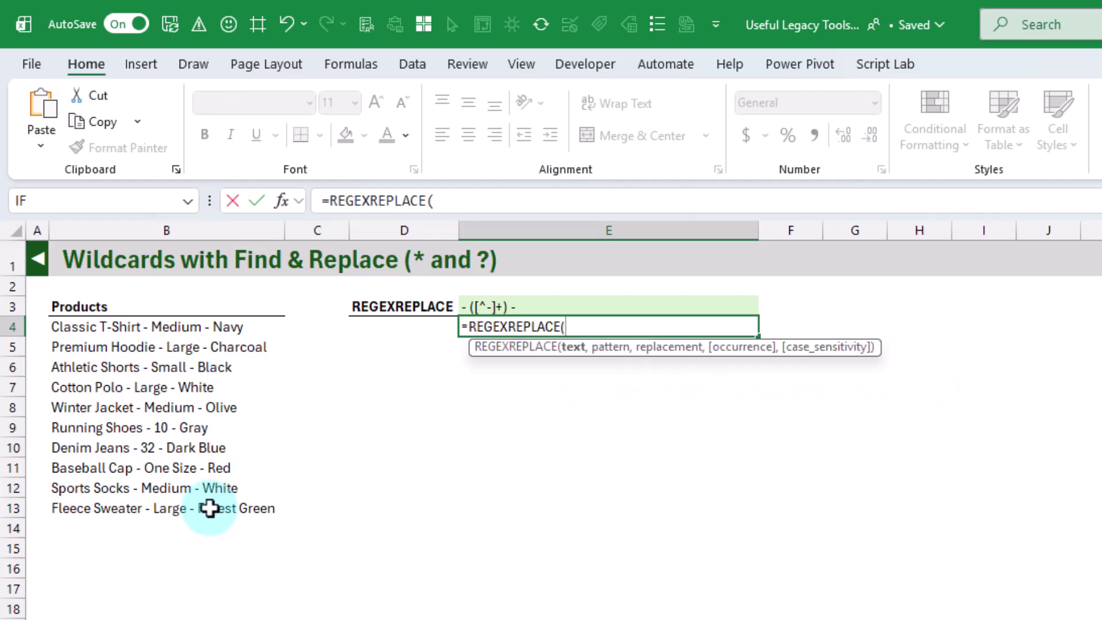
pyautogui.moveTo(227, 326); pyautogui.dragTo(221, 508)
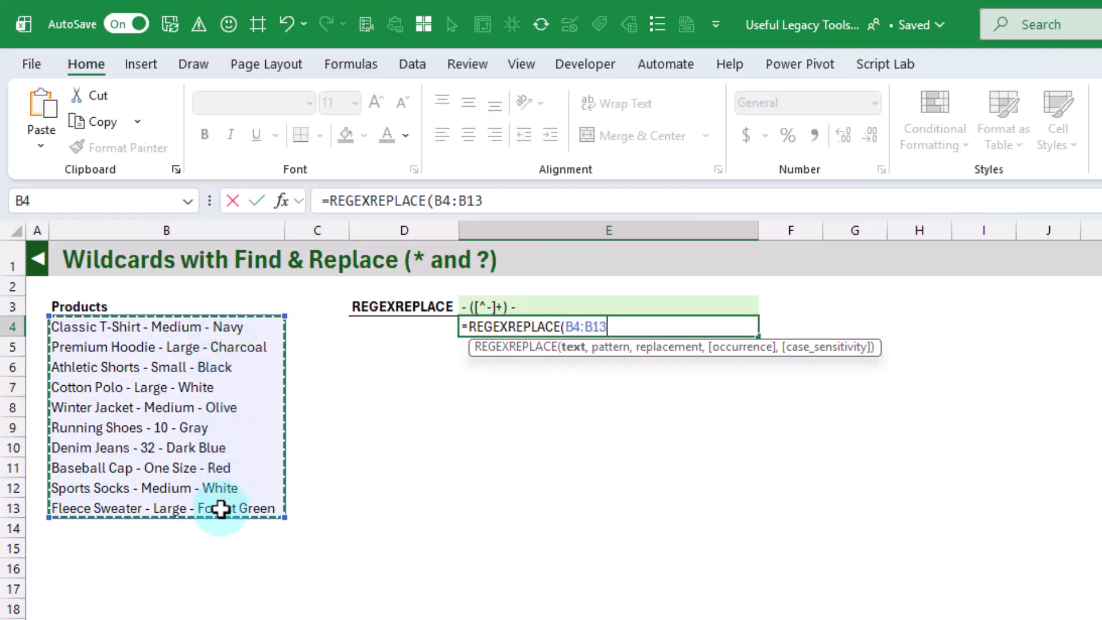
pyautogui.write(',')
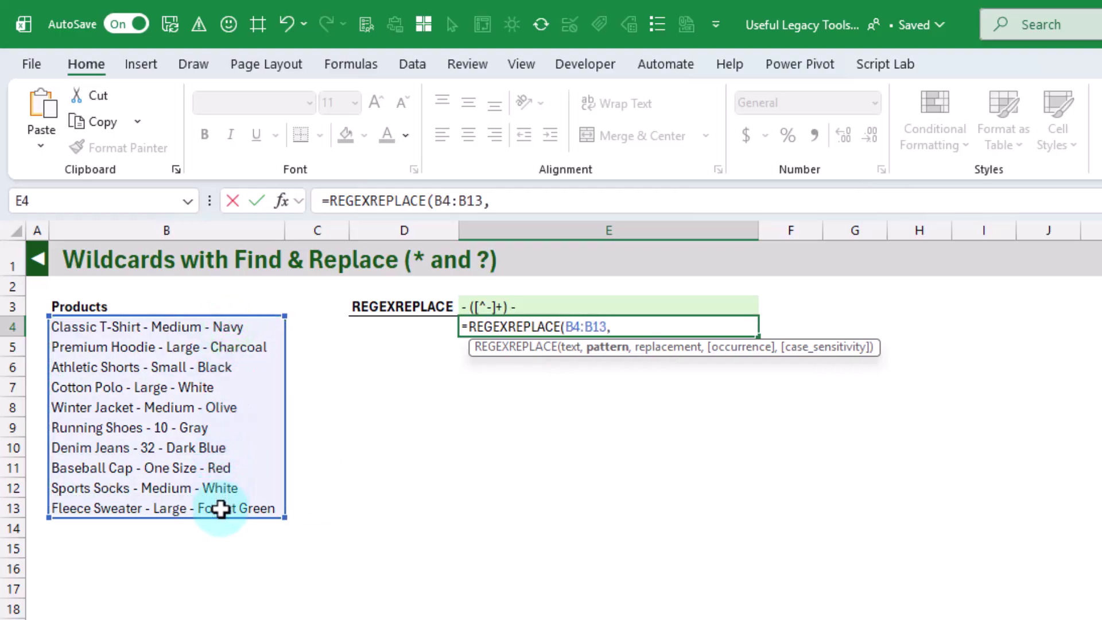
pyautogui.click(533, 311)
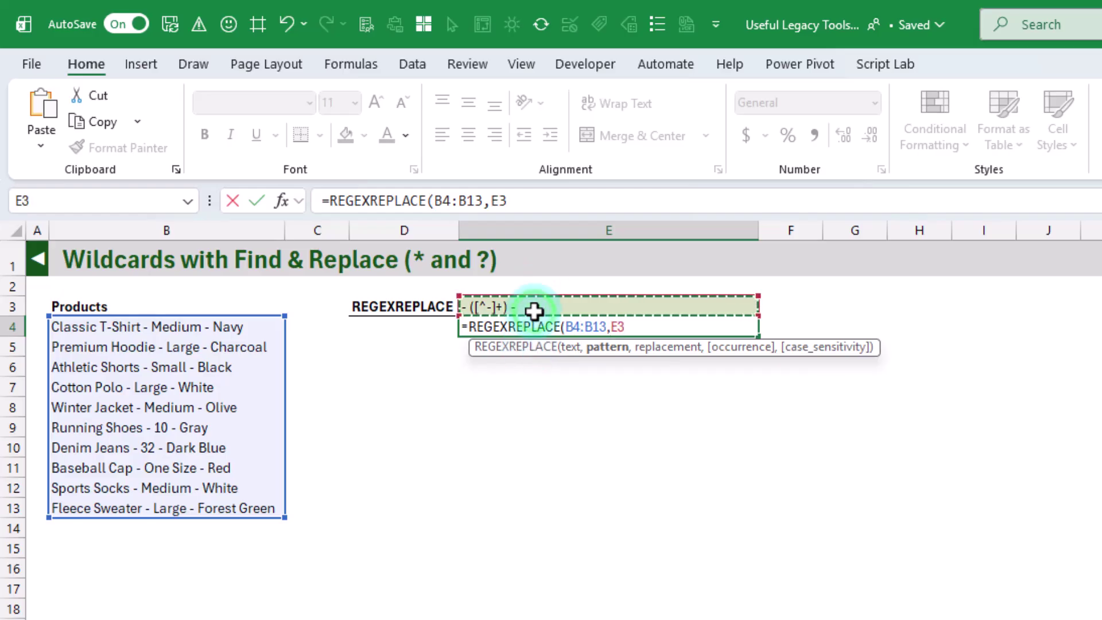
pyautogui.write(',')
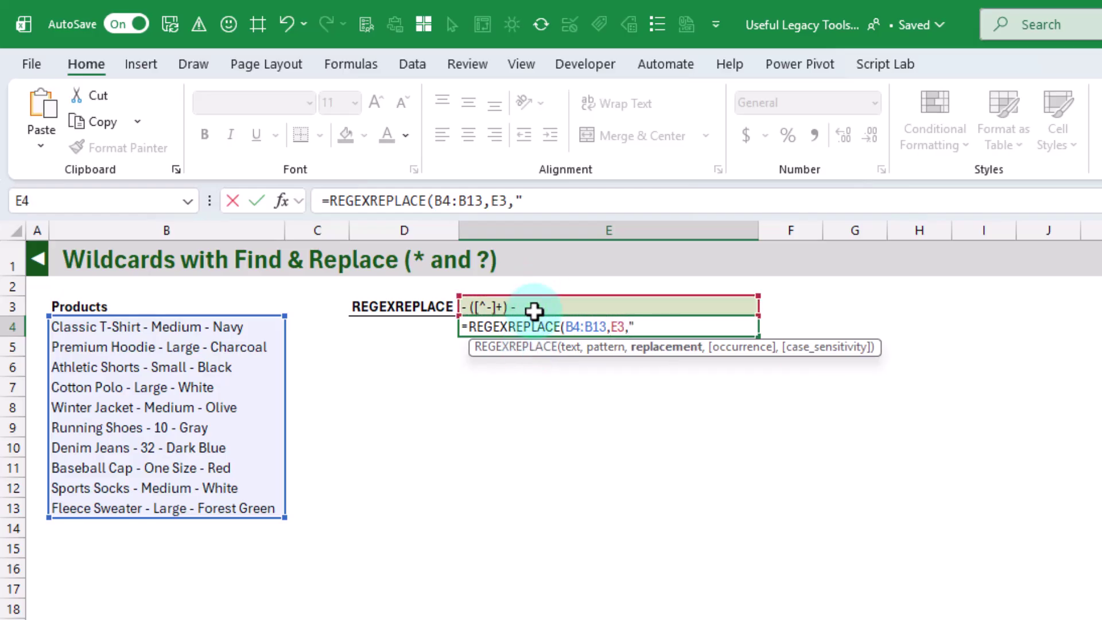
pyautogui.write('"- Large -"')
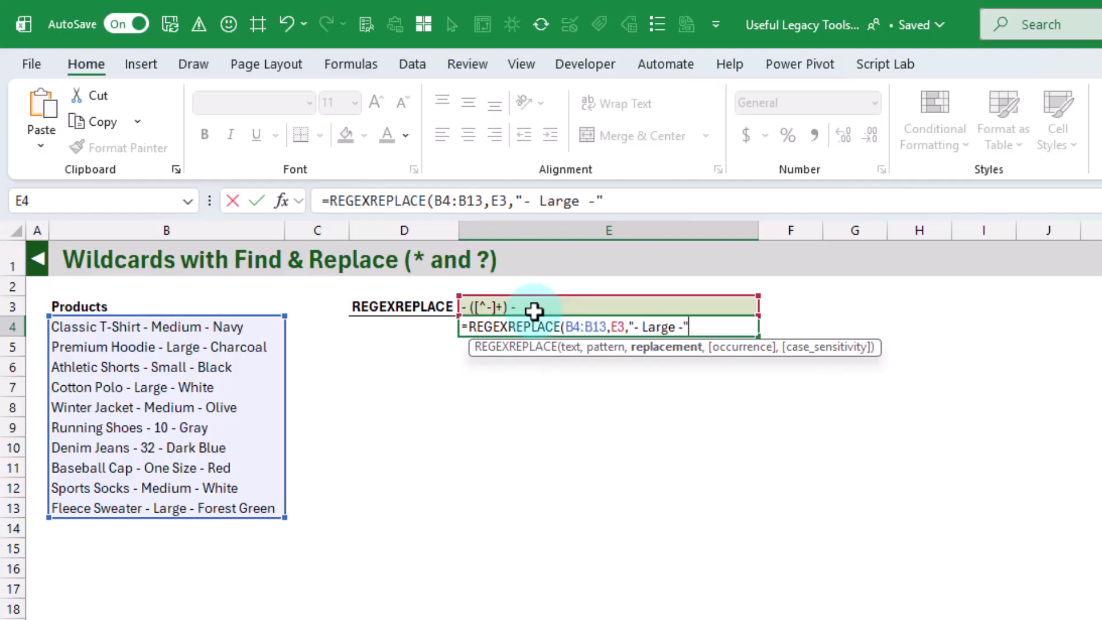
pyautogui.press('Return')
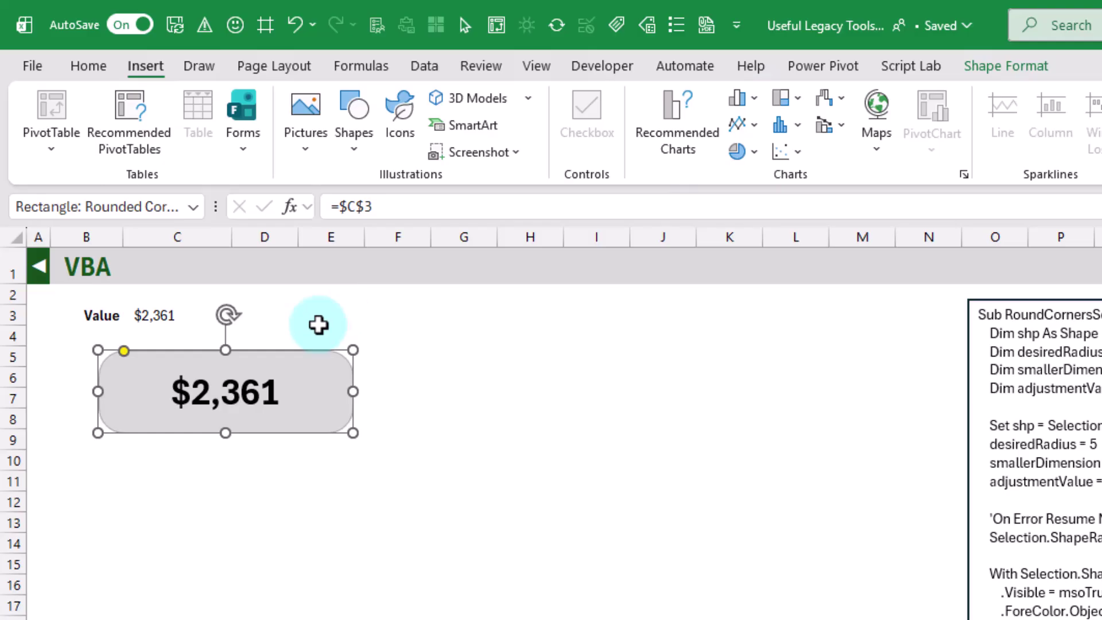
# Step: Reduce the corner rounding of the rounded rectangle linked to C3 by hand and show its shape formatting options
pyautogui.moveTo(123, 352); pyautogui.dragTo(112, 359)
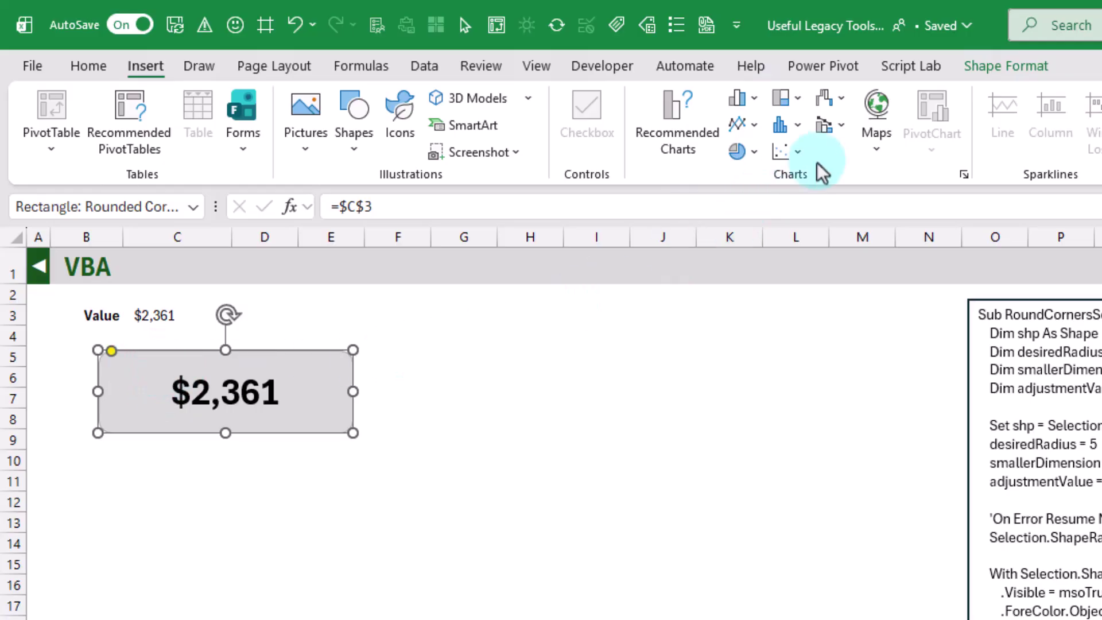
pyautogui.click(980, 72)
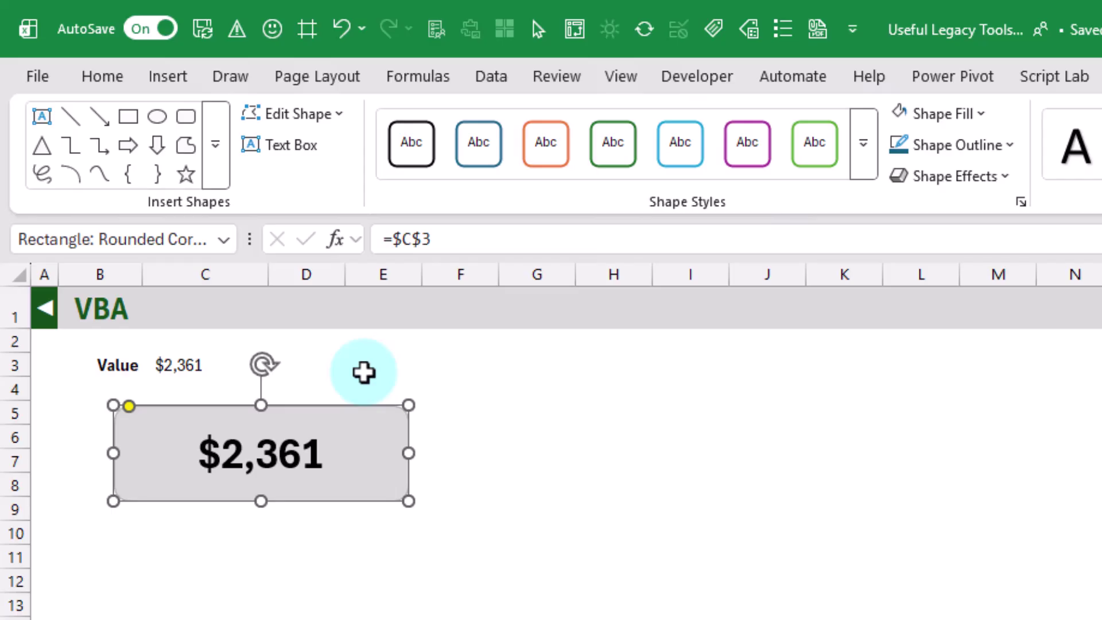
# Step: Look through the expanded Office Scripts gallery while the rounded rectangle is selected
pyautogui.click(799, 86)
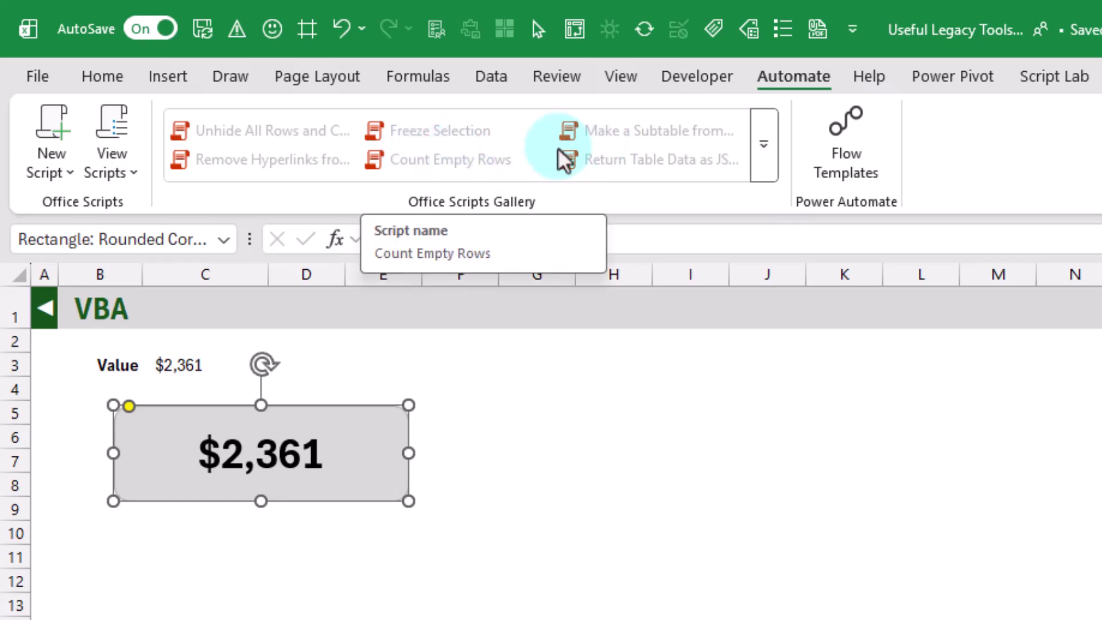
pyautogui.click(764, 145)
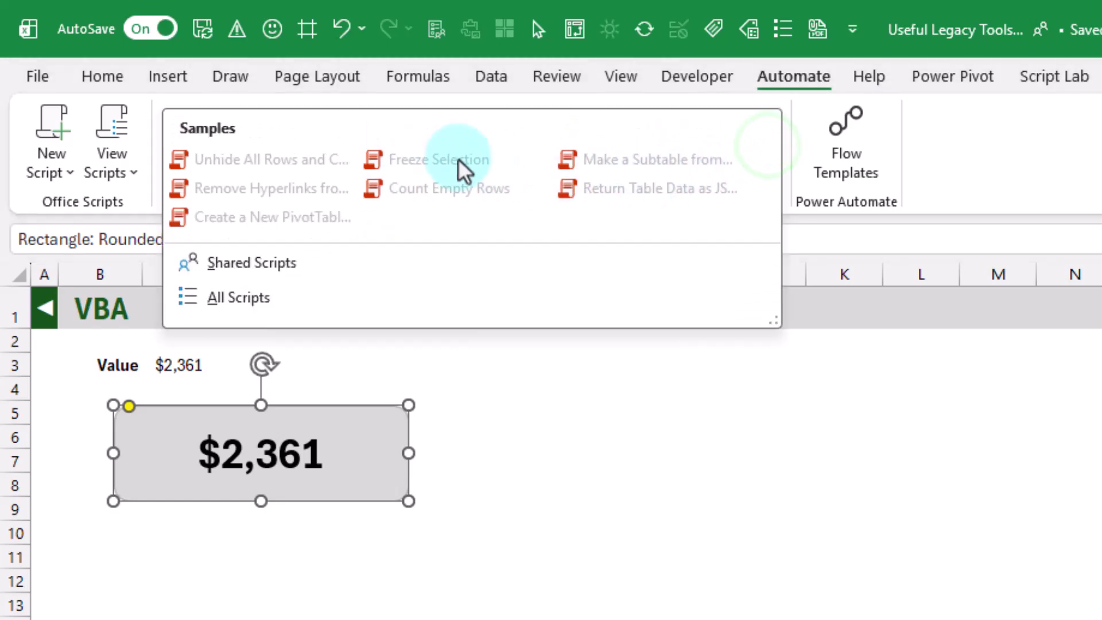
pyautogui.click(338, 92)
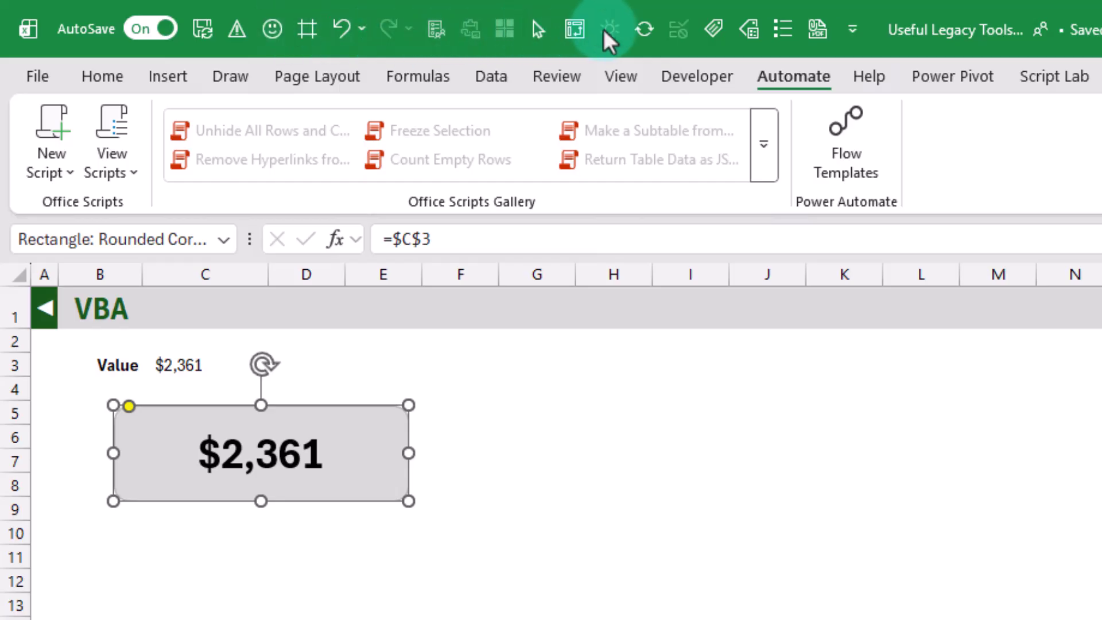
# Step: Run the round-corners macro on the rectangle, round its corners fully by hand, rerun the macro and deselect the shape
pyautogui.click(271, 33)
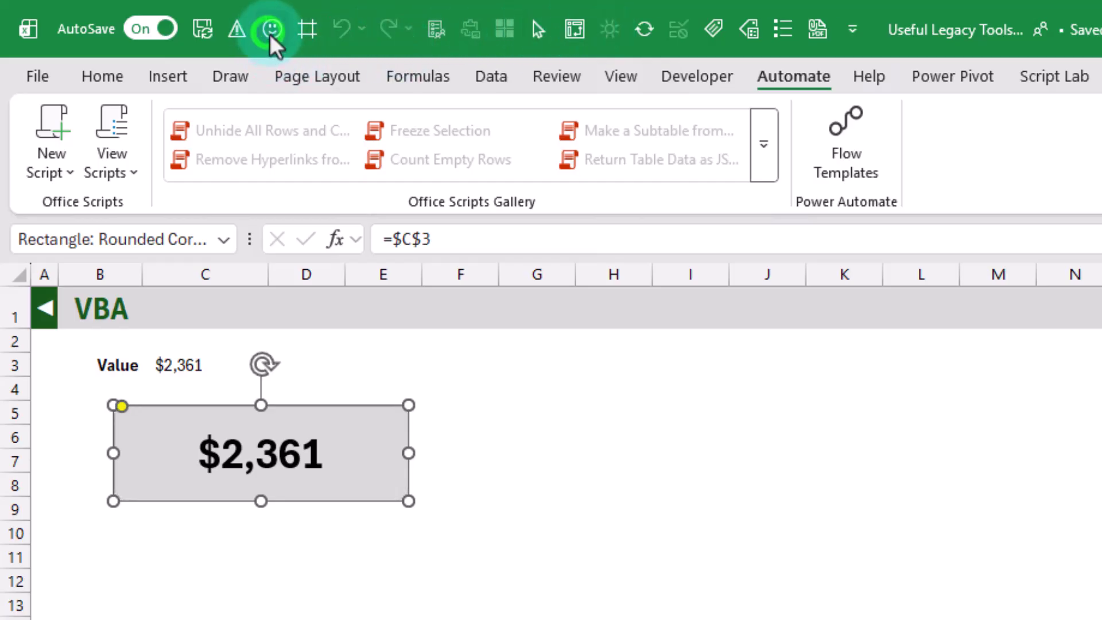
pyautogui.click(125, 406)
pyautogui.click(209, 415)
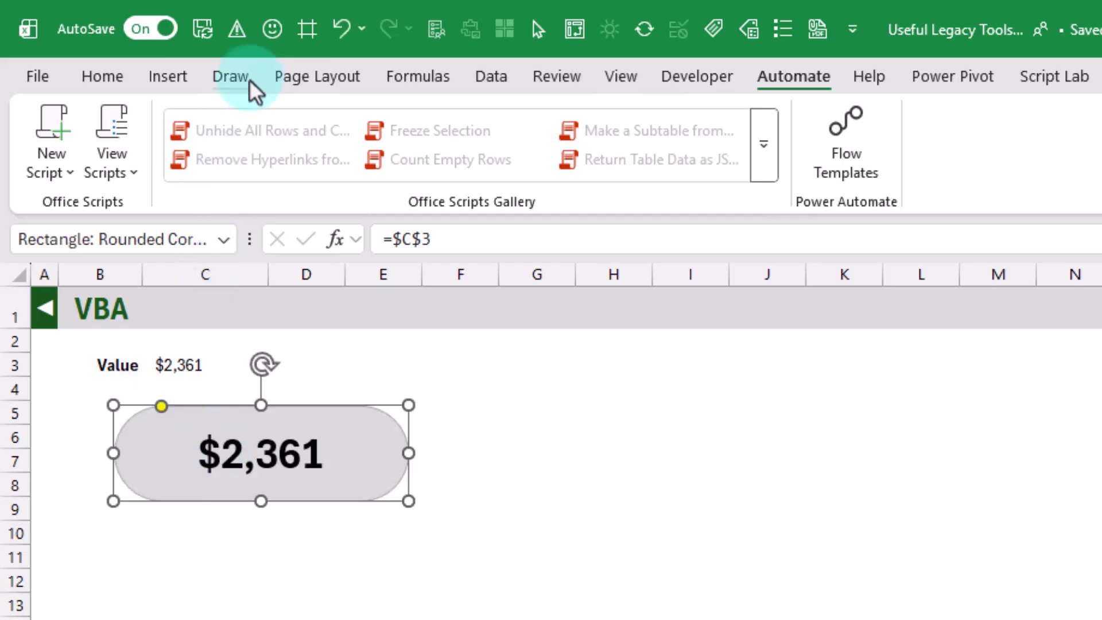
pyautogui.click(272, 29)
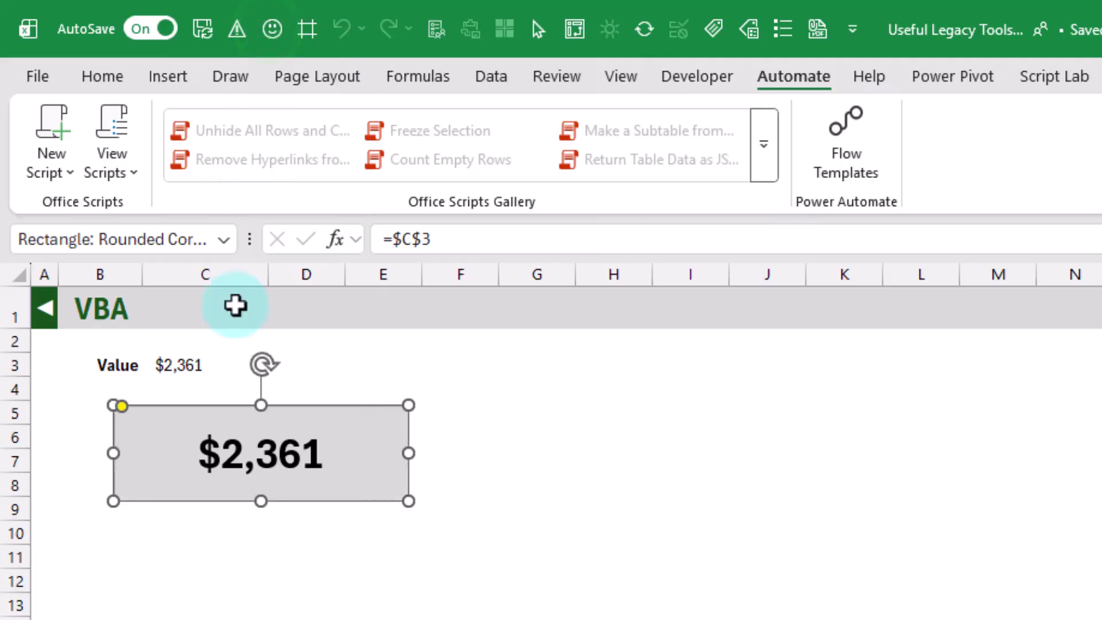
pyautogui.click(207, 522)
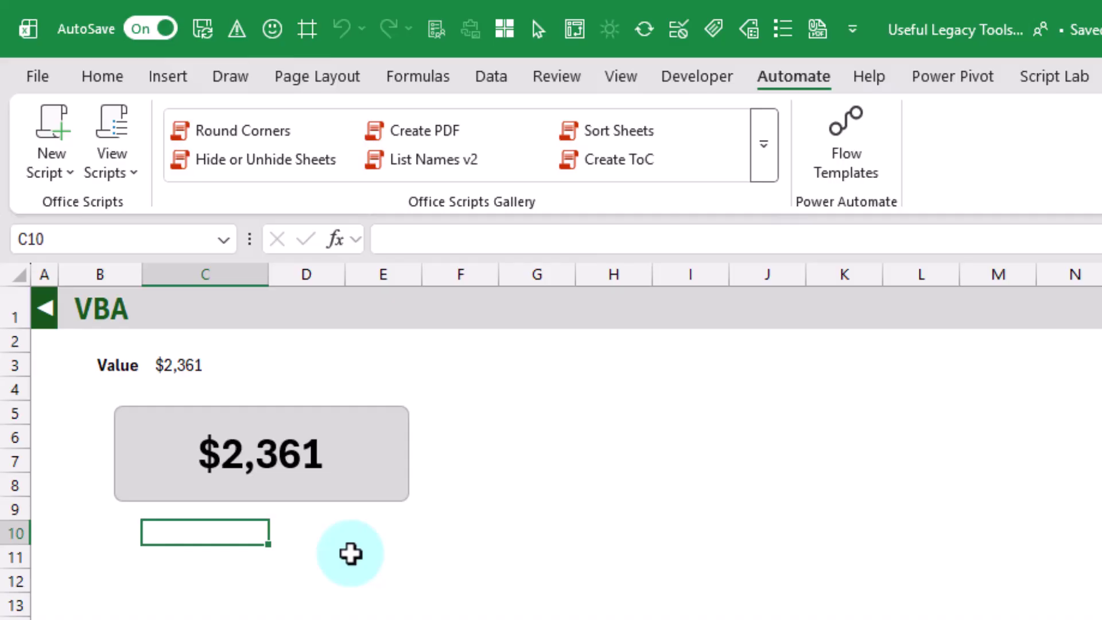